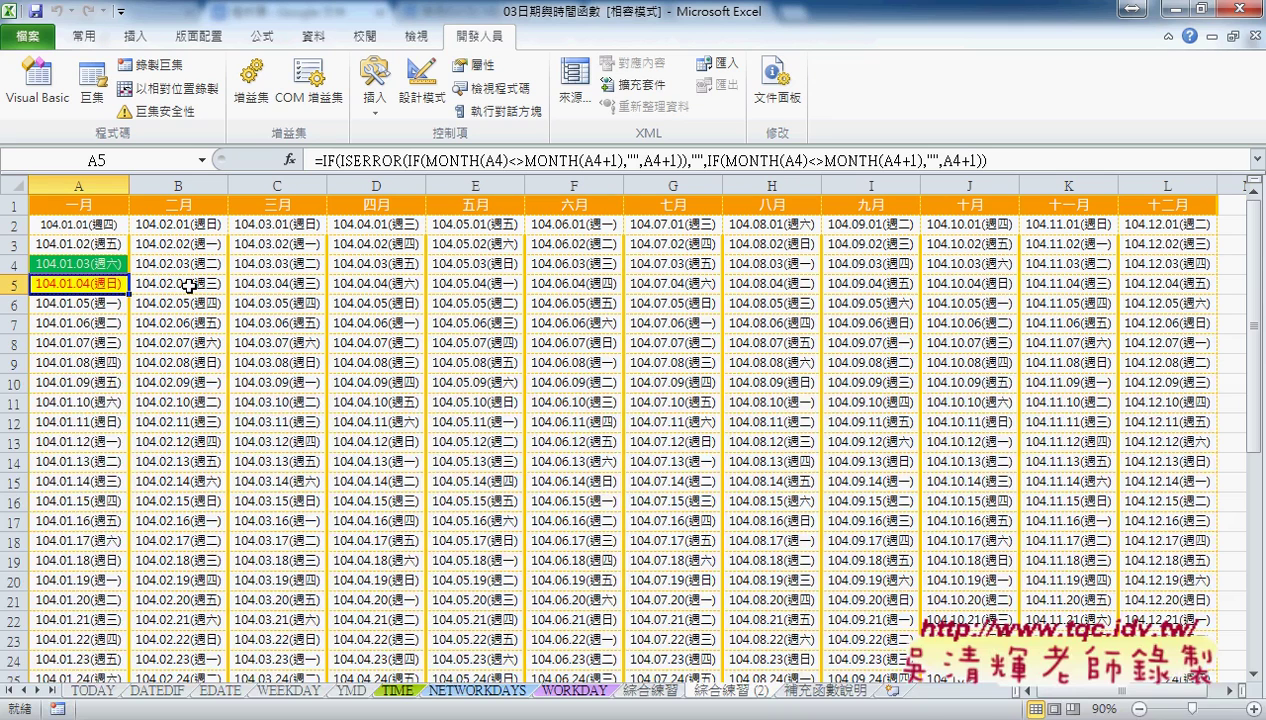
Copy A3's plain formatting onto A4 and A5, removing their green and yellow fills.
left_click_drag(101, 262, 101, 283)
left_click(104, 242)
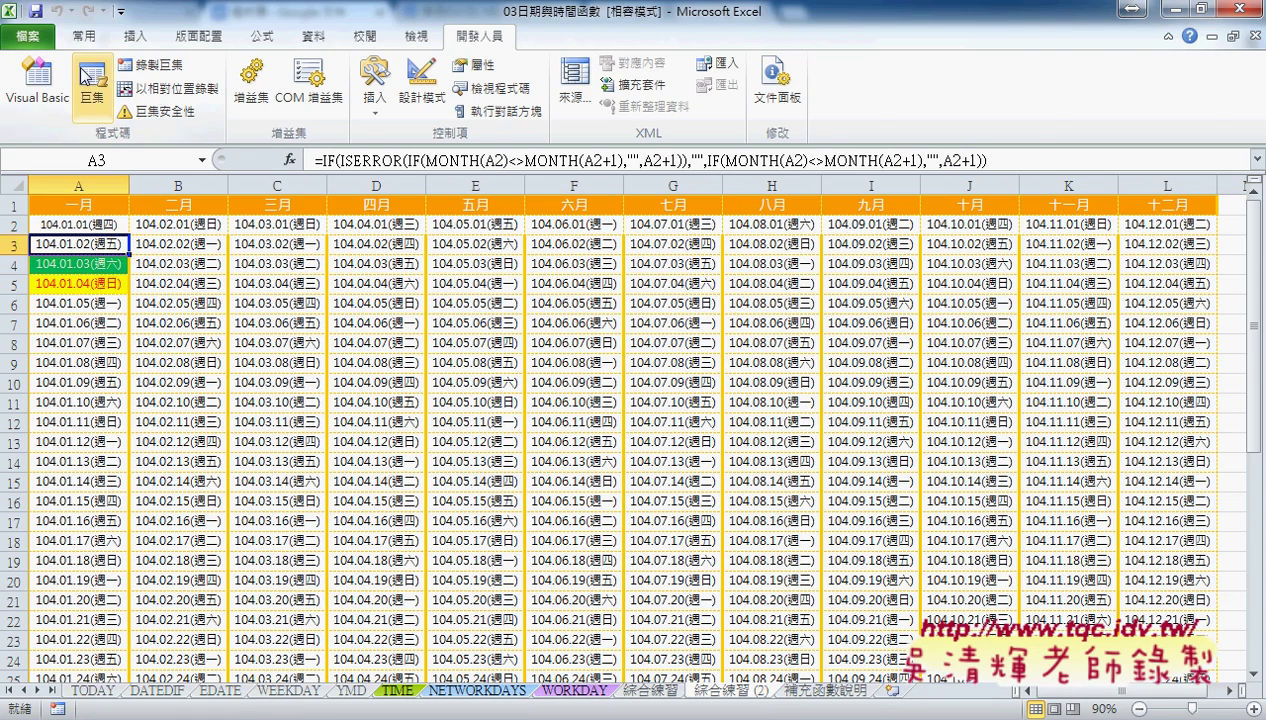
left_click(84, 35)
left_click(85, 111)
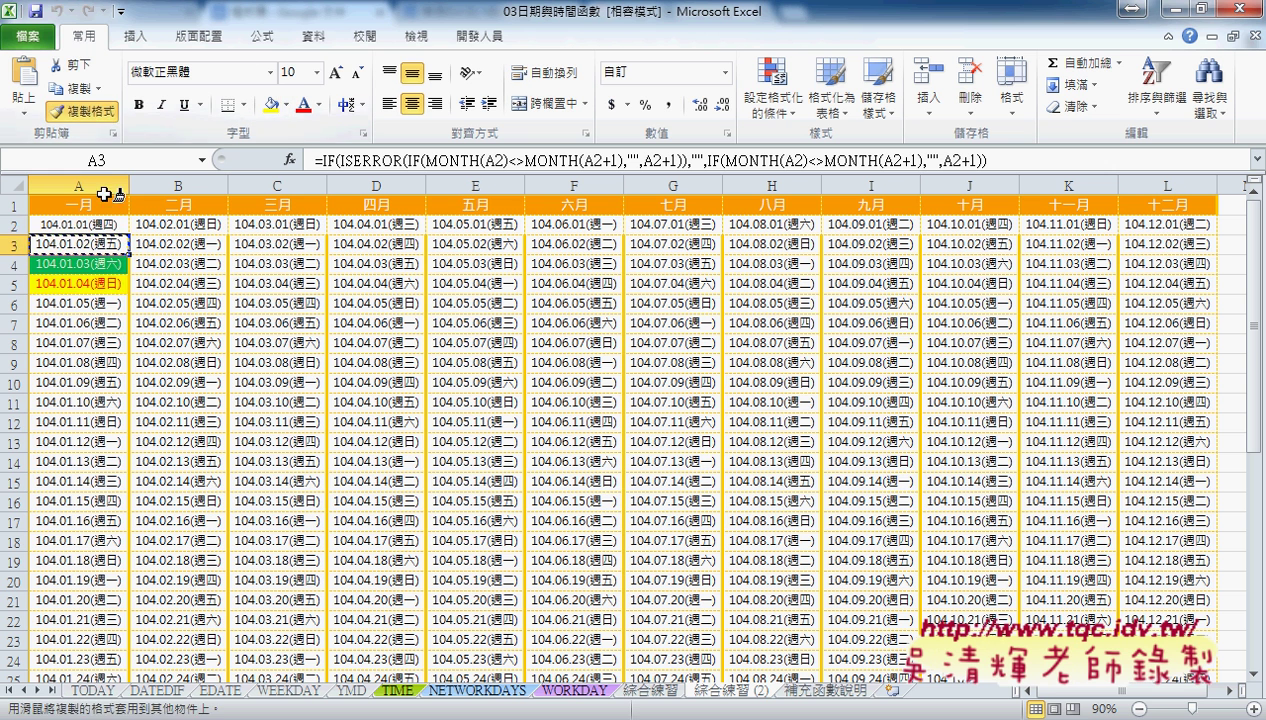
left_click_drag(104, 263, 104, 283)
left_click(110, 268)
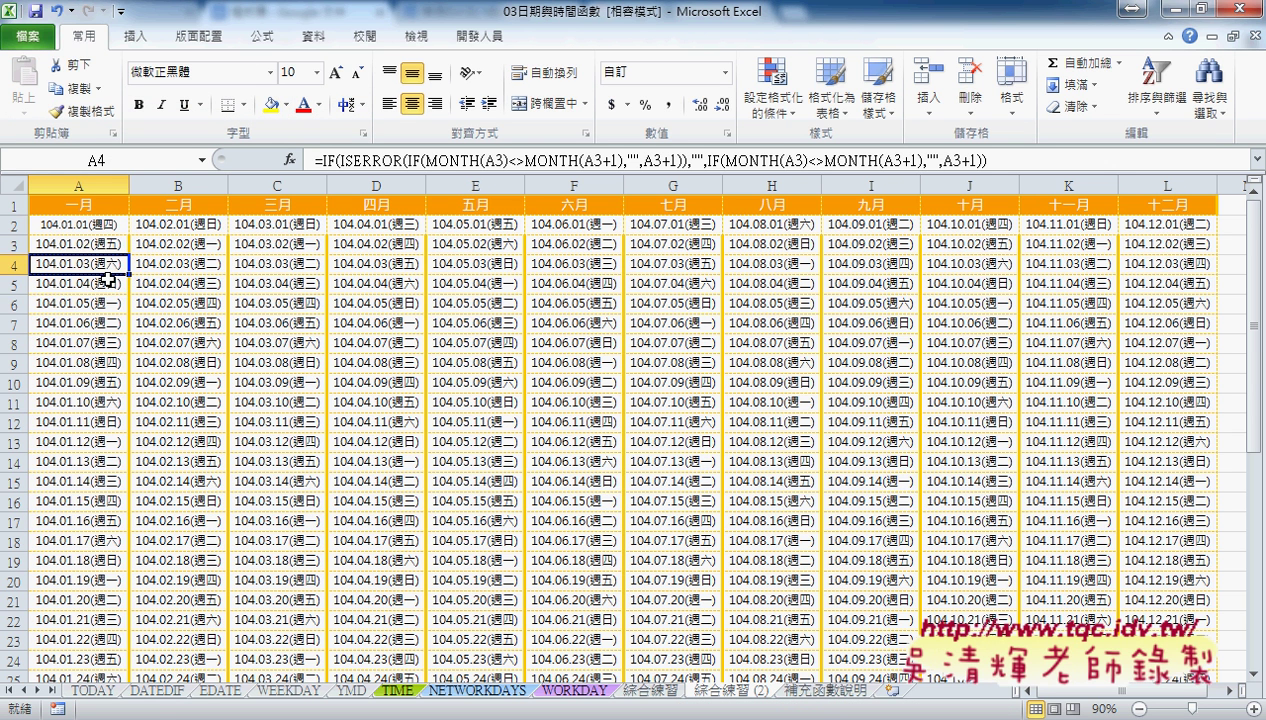
key("Down")
key("Up")
left_click(99, 222)
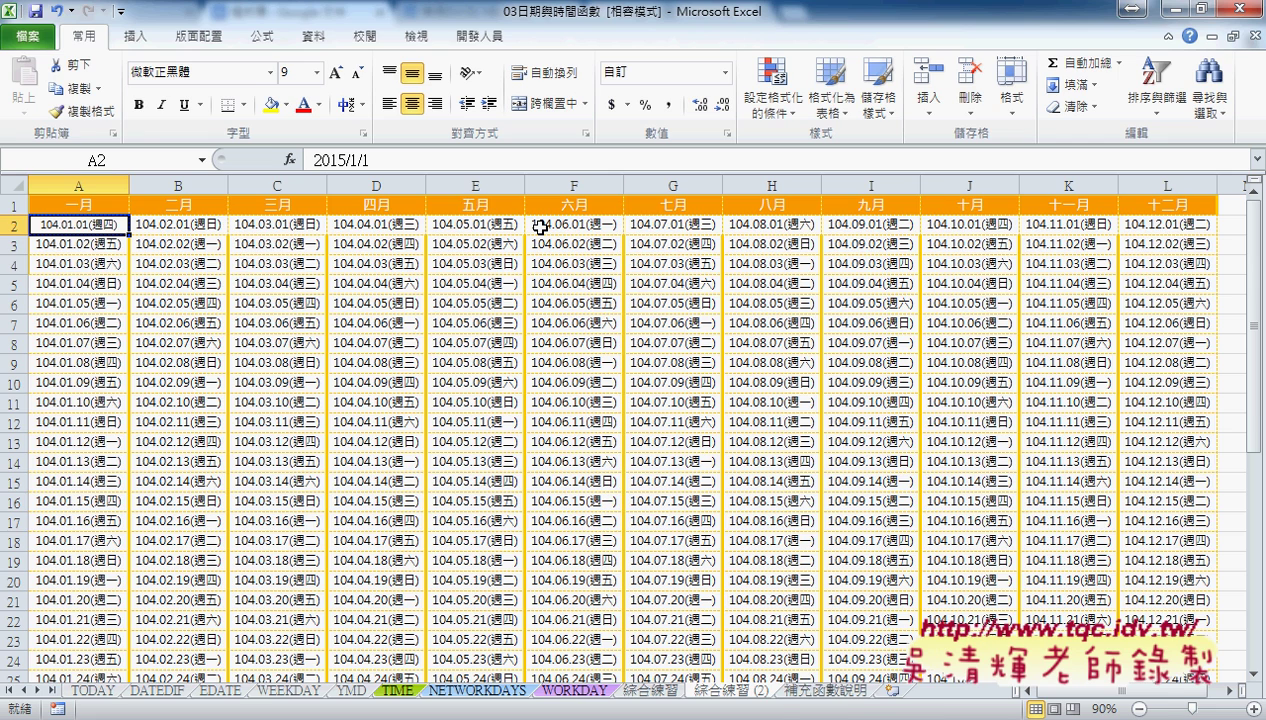
Select the calendar range A2:L32 and start a new formula-based conditional formatting rule.
key("ctrl+shift+Right")
key("ctrl+shift+Down")
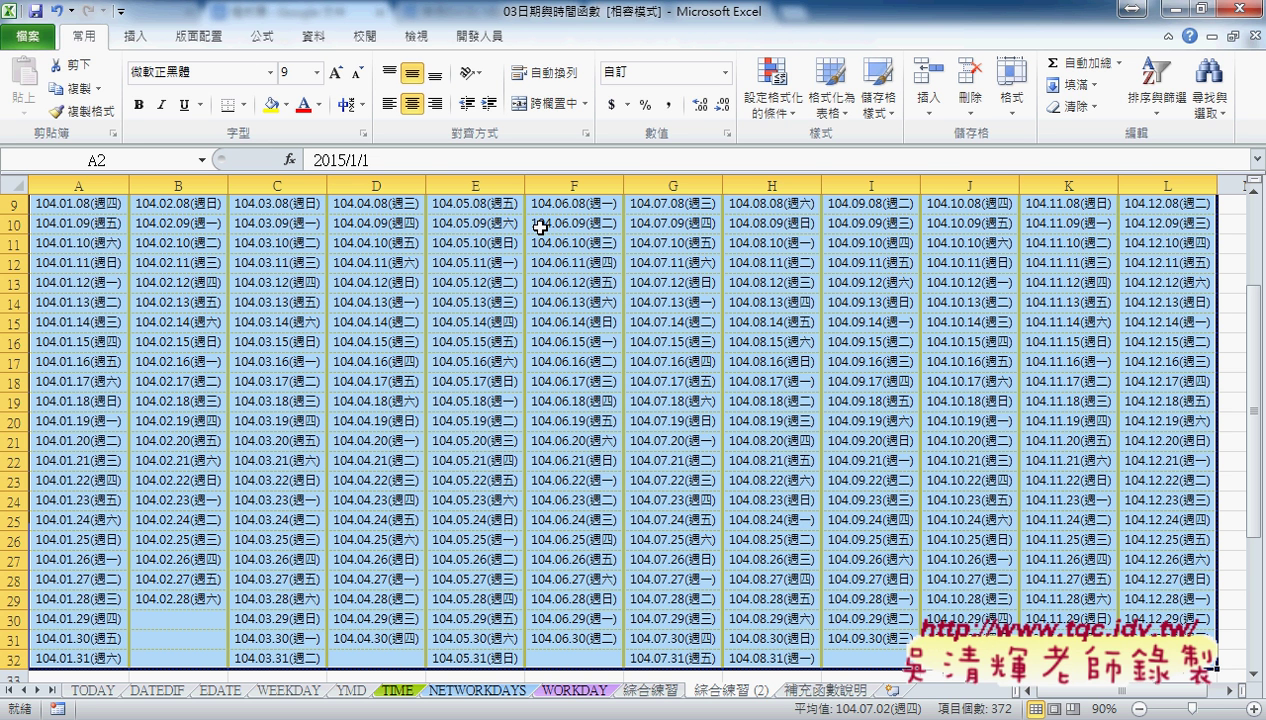
left_click(800, 112)
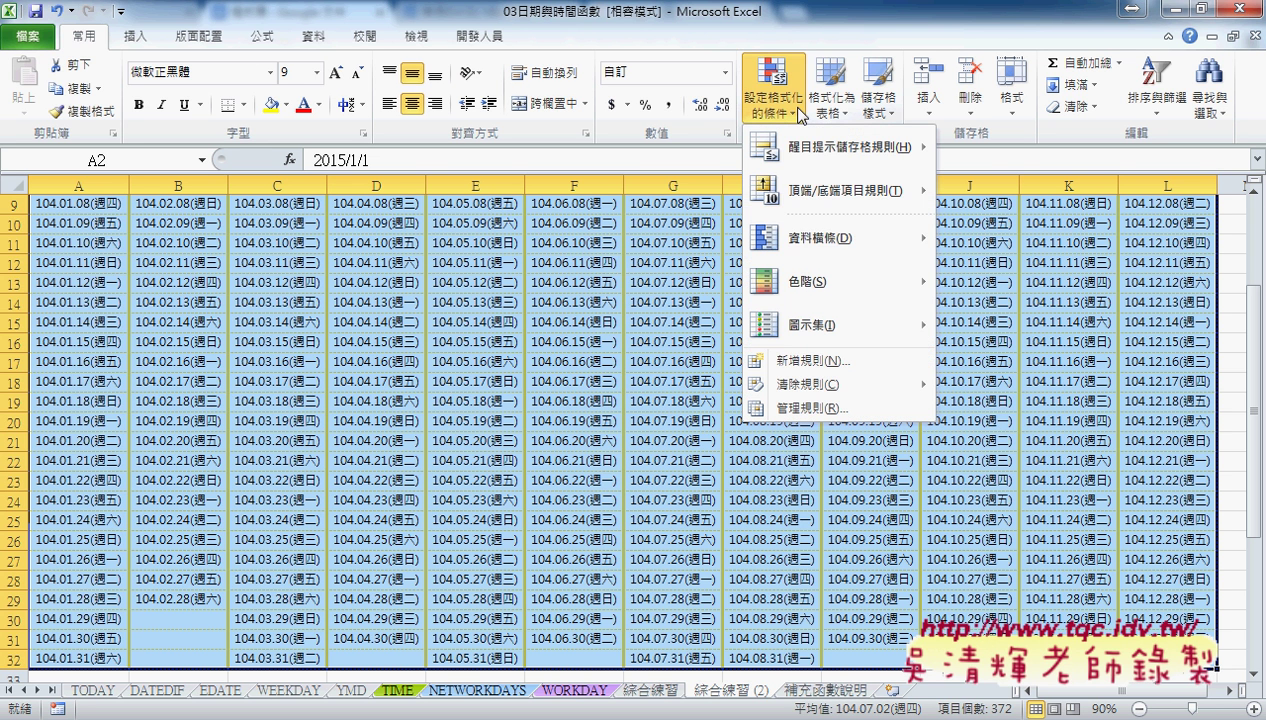
left_click(840, 366)
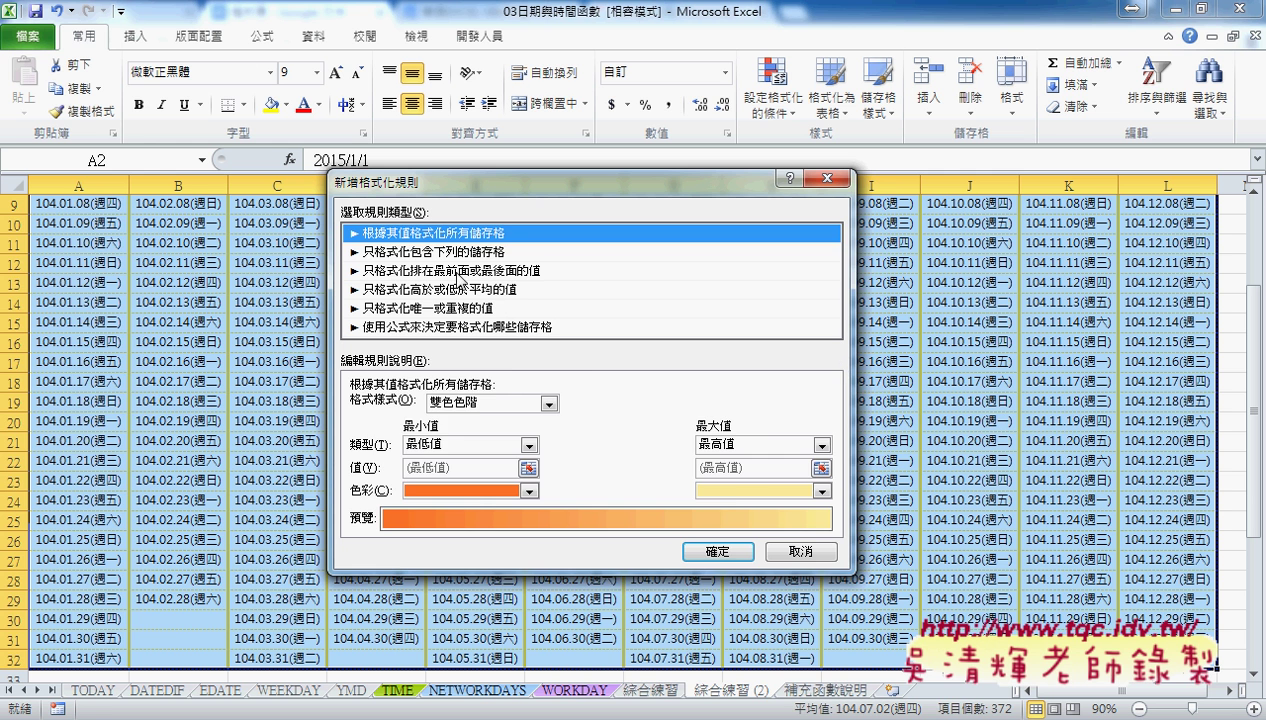
left_click(451, 253)
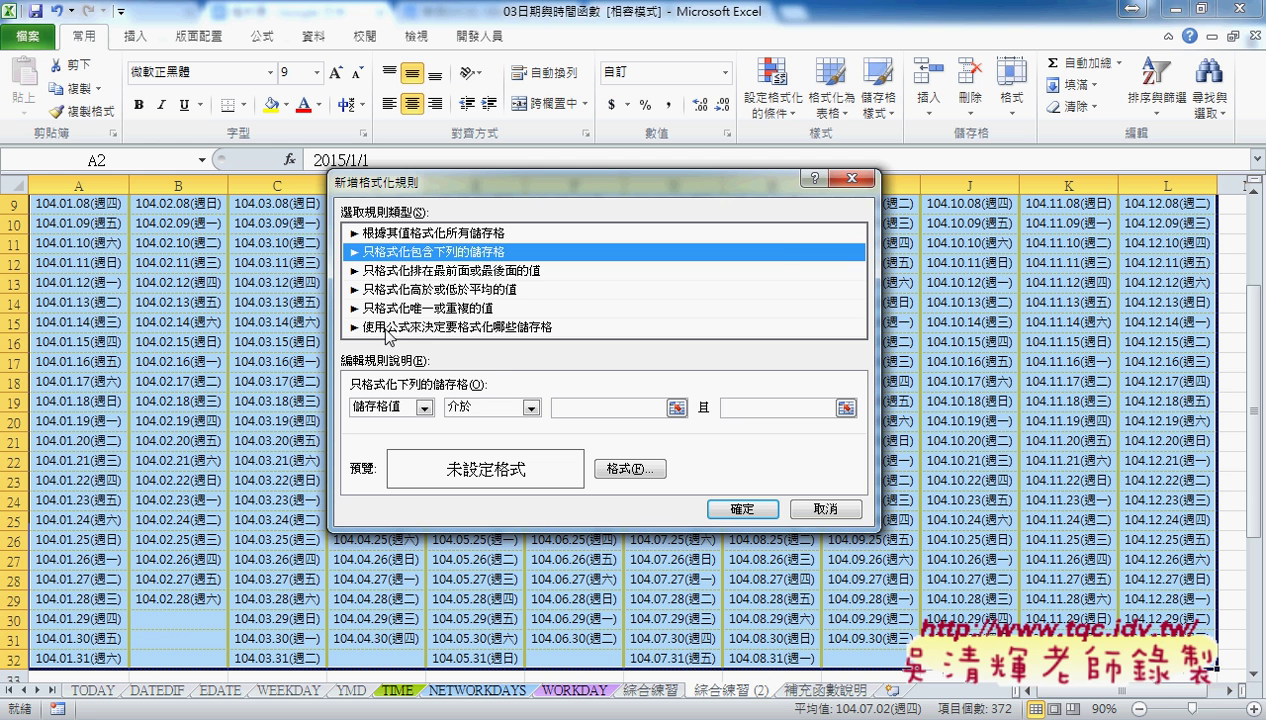
left_click(466, 327)
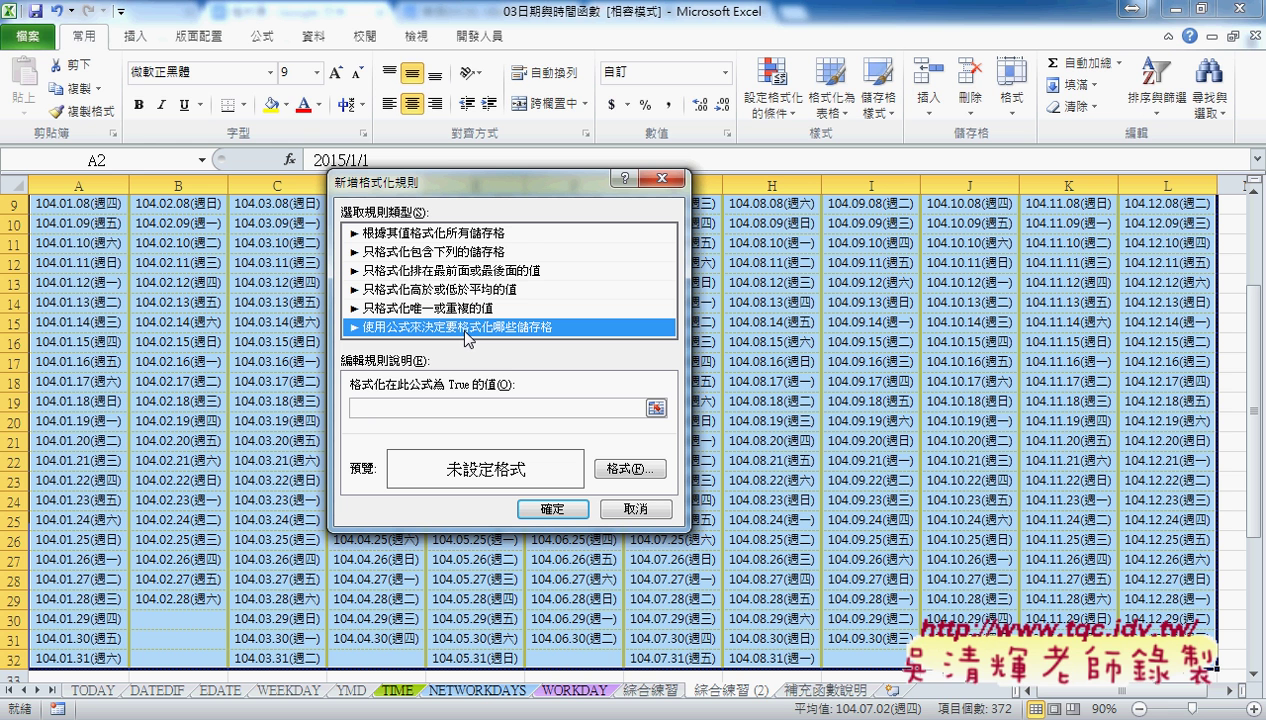
Enter the rule formula =weekday(A2)=7 to flag Saturday dates.
left_click(372, 407)
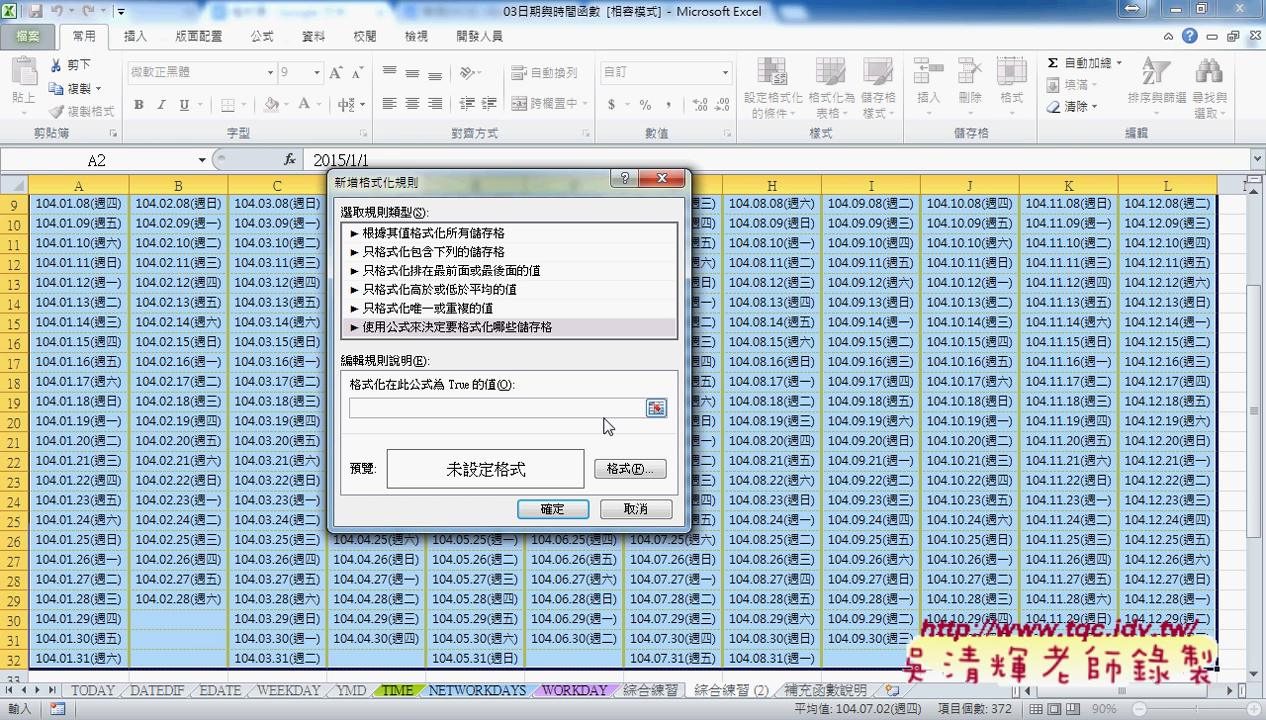
type("=")
type("wee")
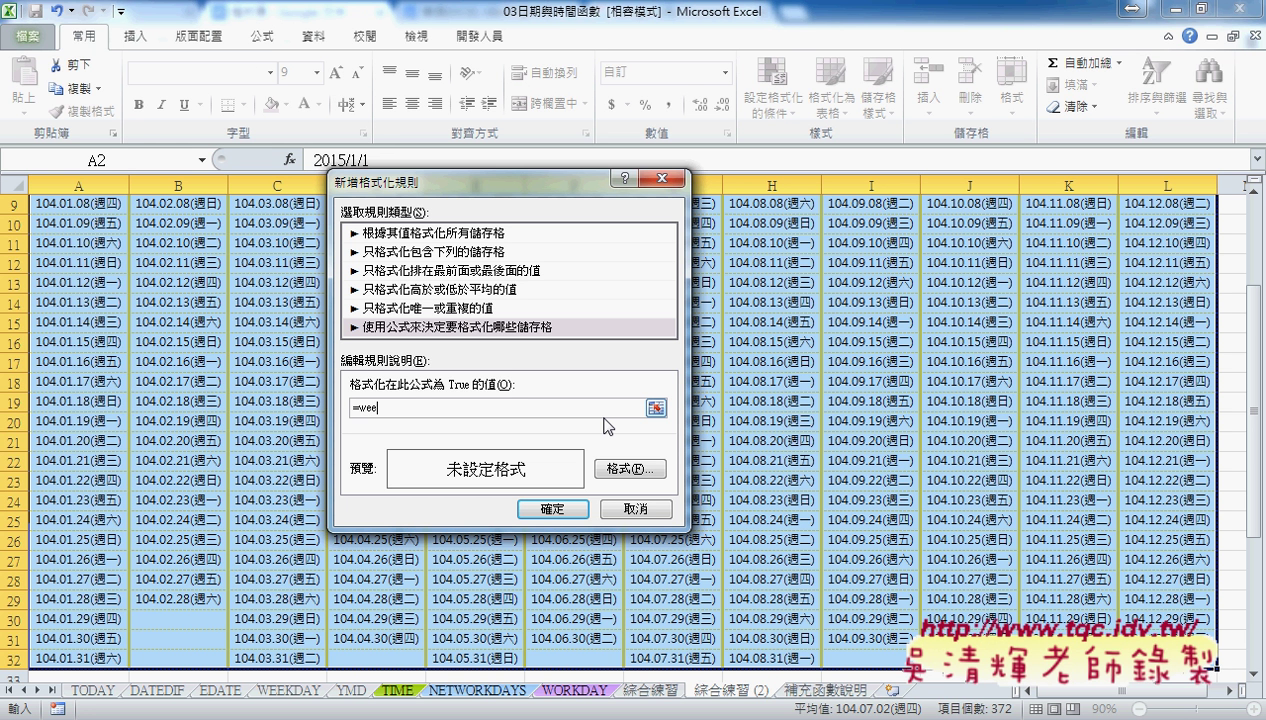
type("kda")
type("y")
type("(")
scroll(80, 186, "up", 3)
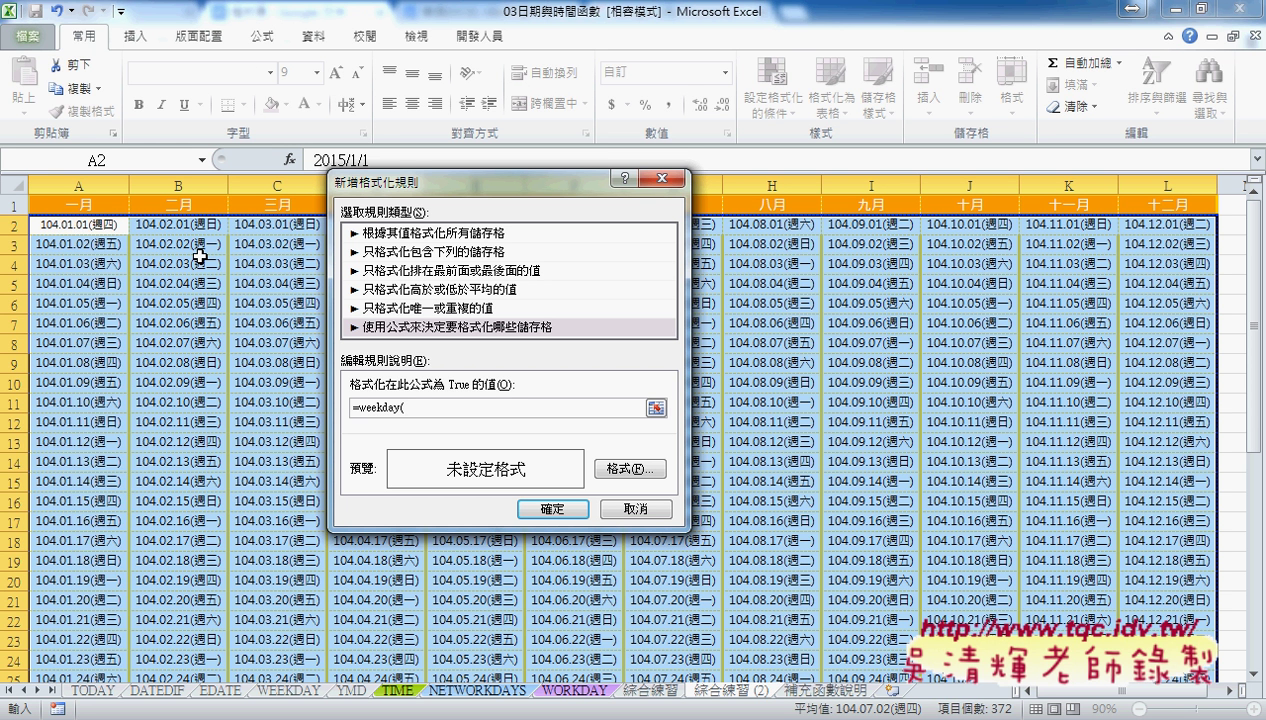
type("A")
type("2")
type(")")
type("=")
type("7")
Format the Saturday rule with olive-green text and a light green fill.
left_click(634, 469)
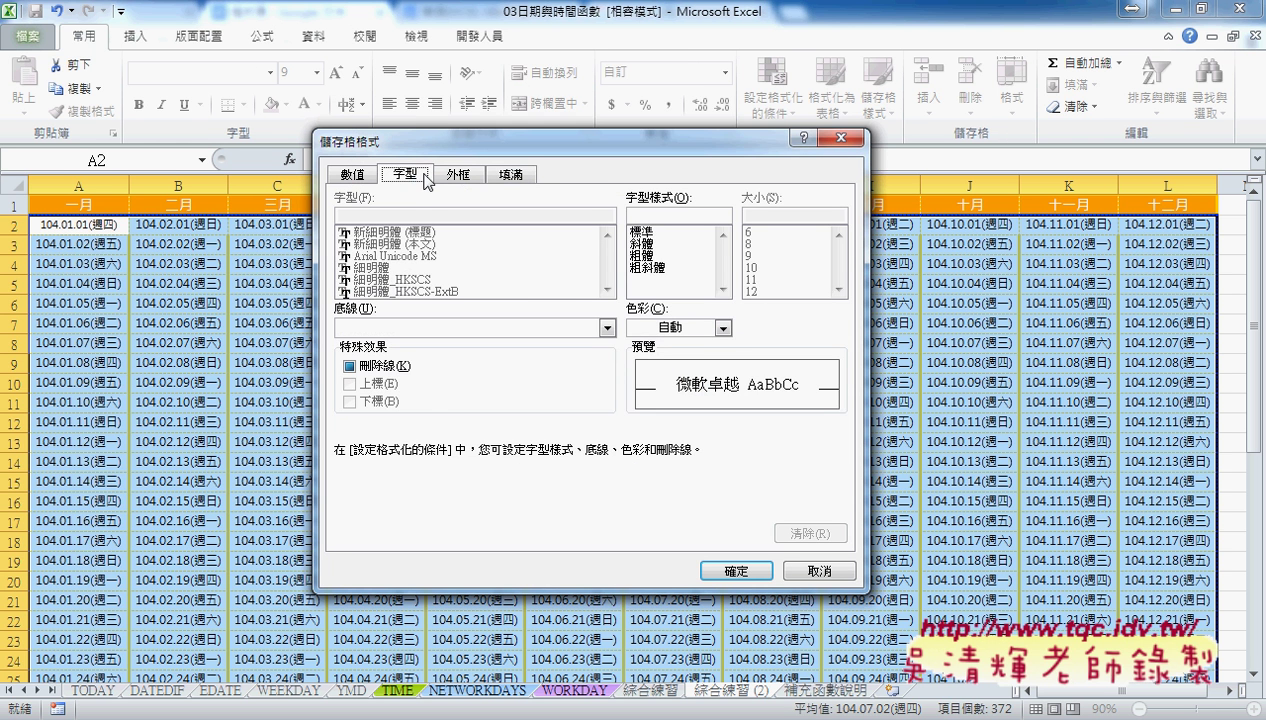
left_click(513, 175)
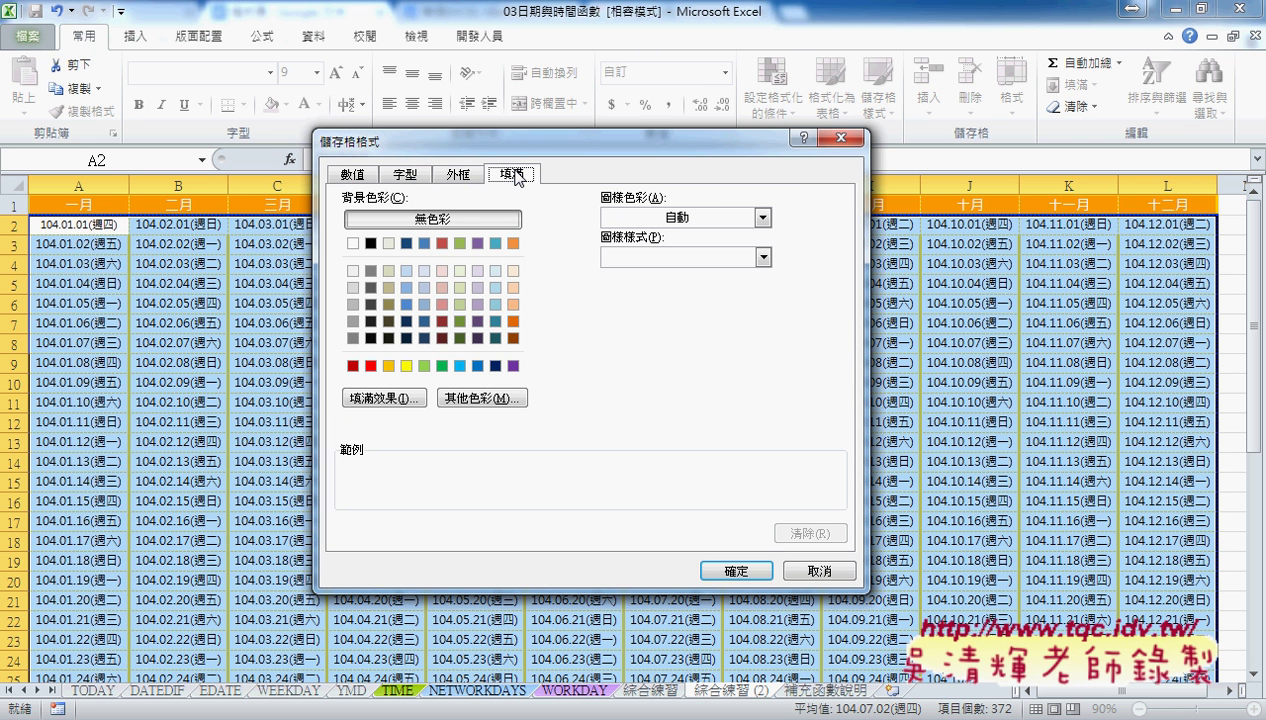
left_click(418, 176)
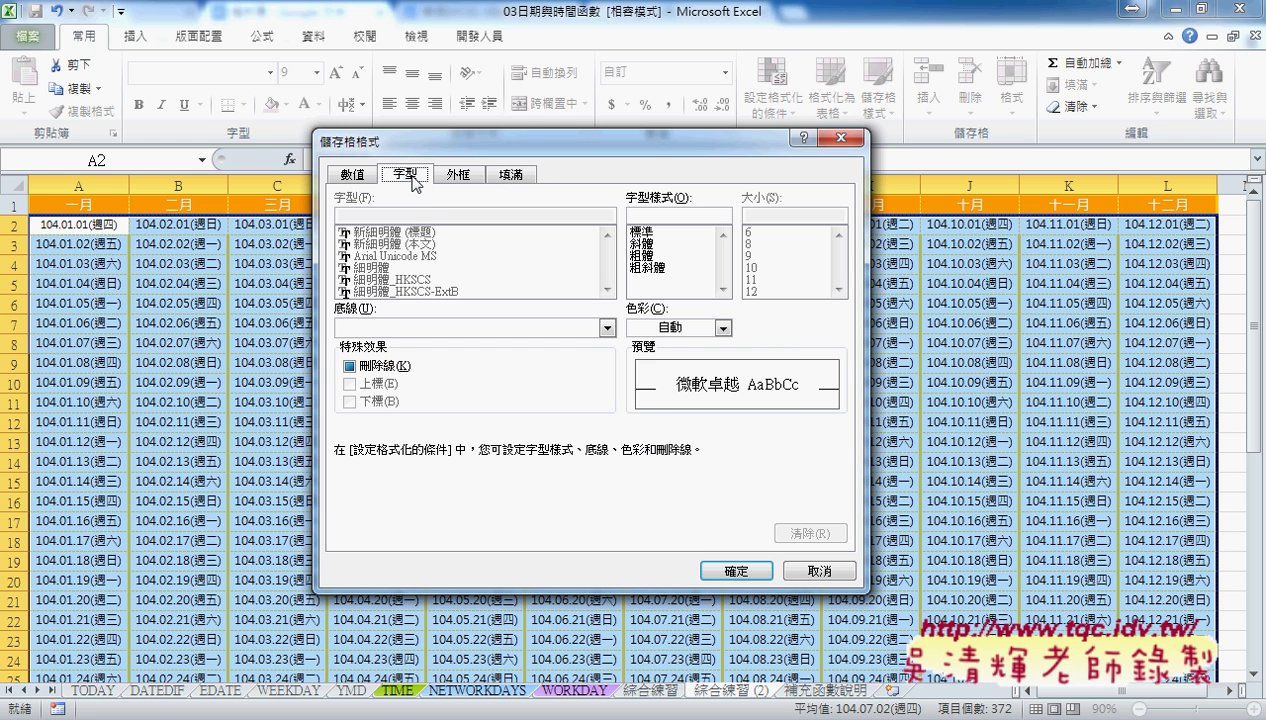
left_click(722, 329)
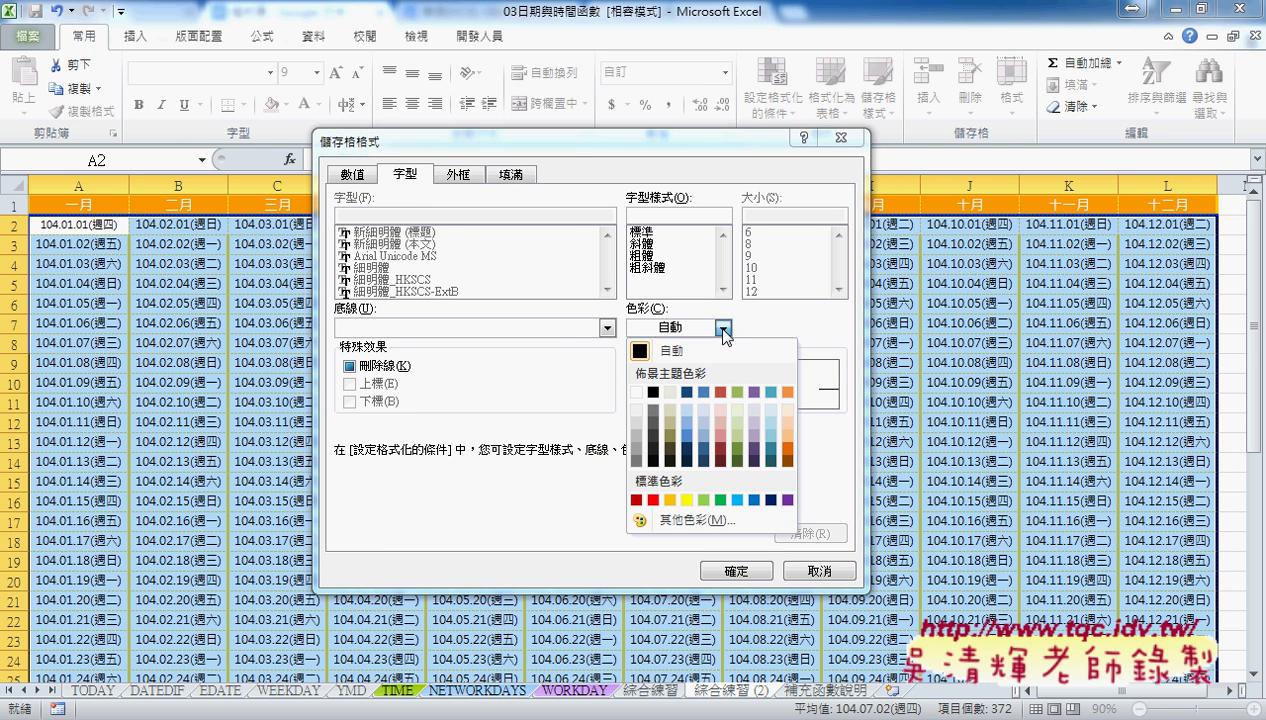
left_click(737, 461)
left_click(511, 174)
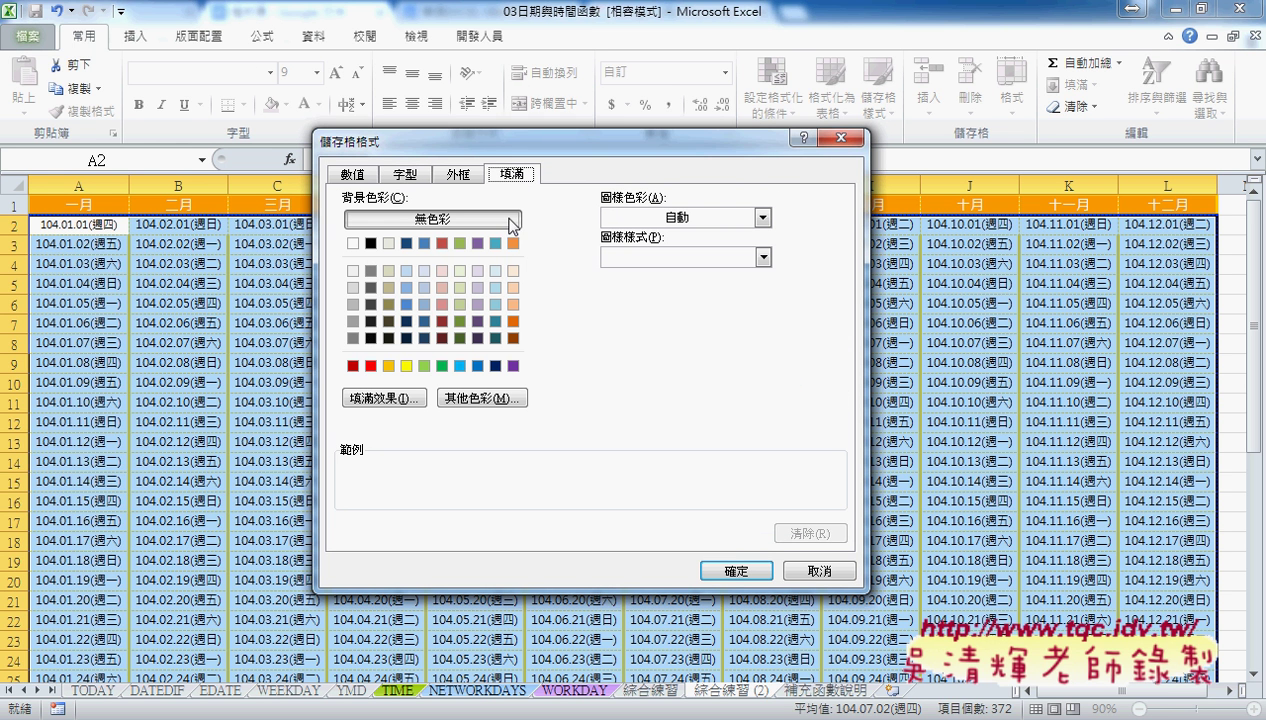
left_click(459, 270)
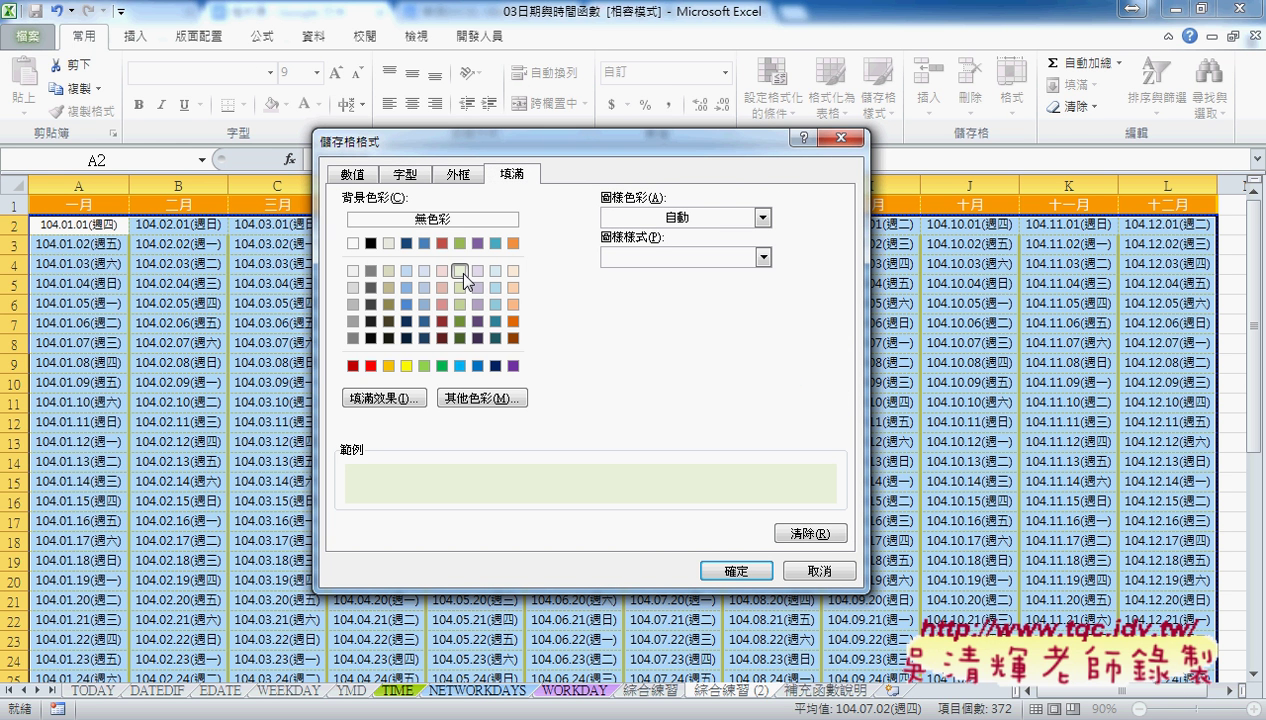
left_click(405, 174)
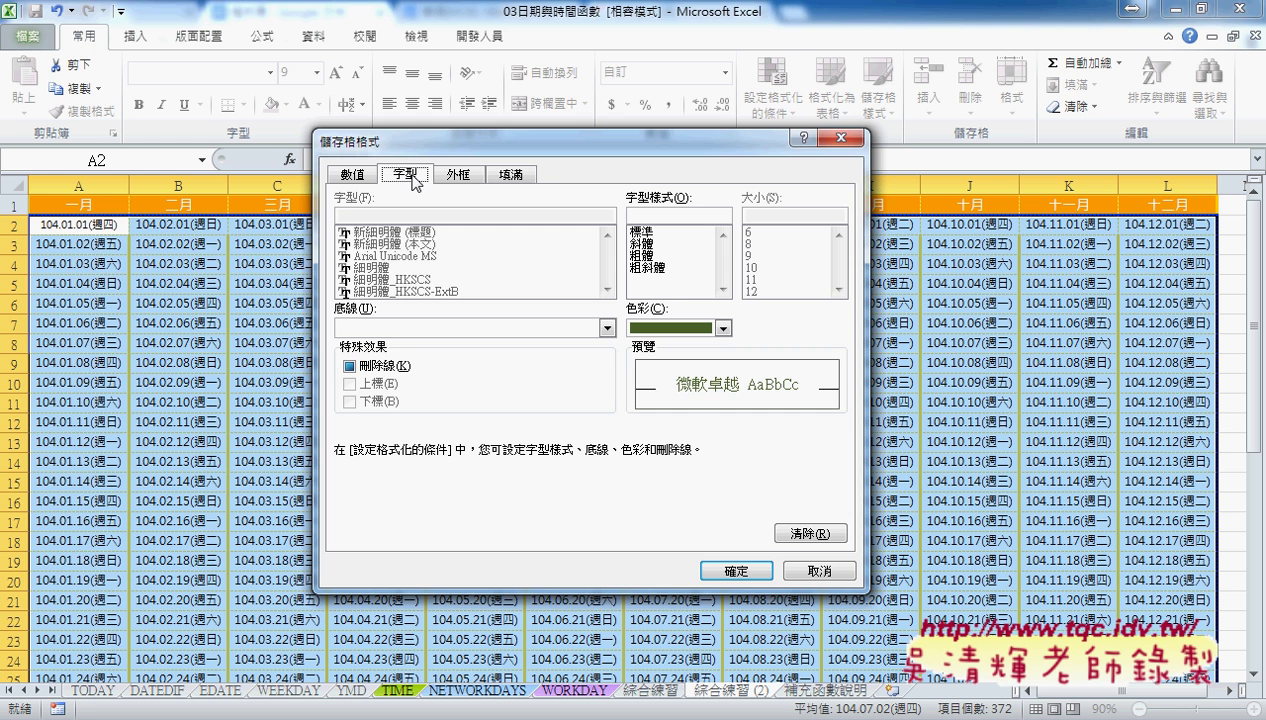
left_click(736, 570)
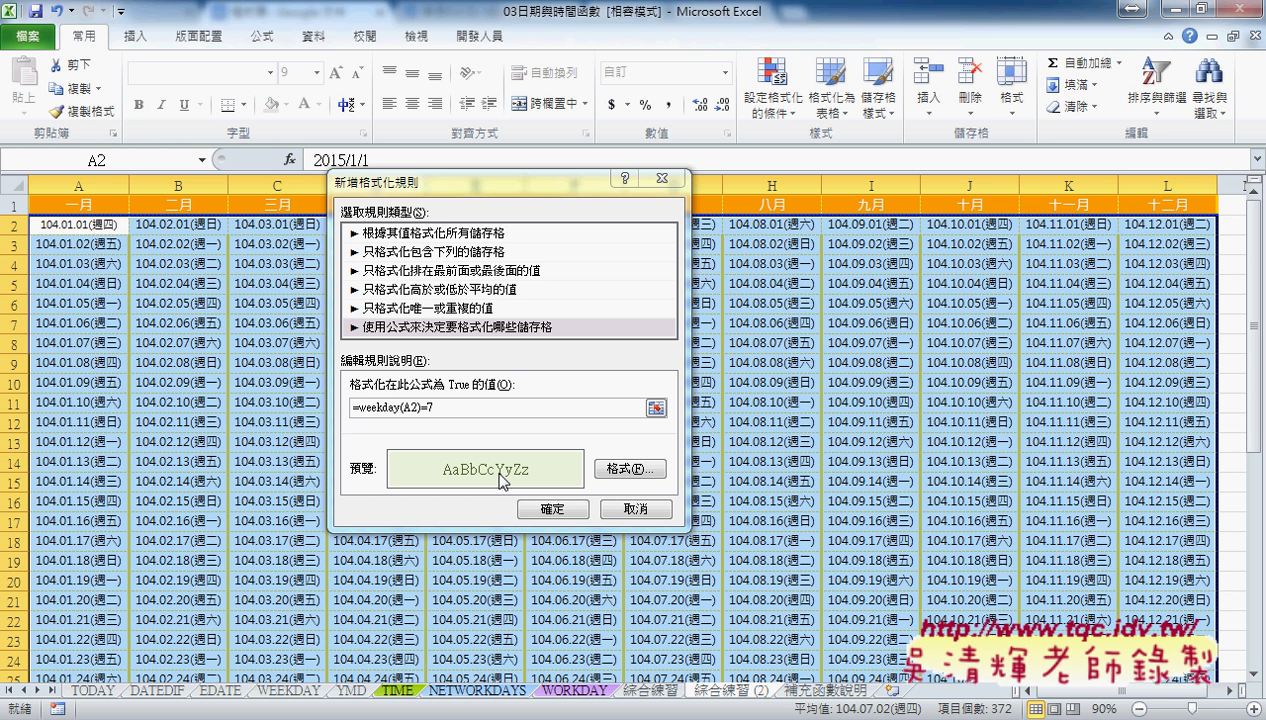
Copy the rule formula for reuse and apply the Saturday rule to the calendar.
left_click(430, 390)
key("ctrl+c")
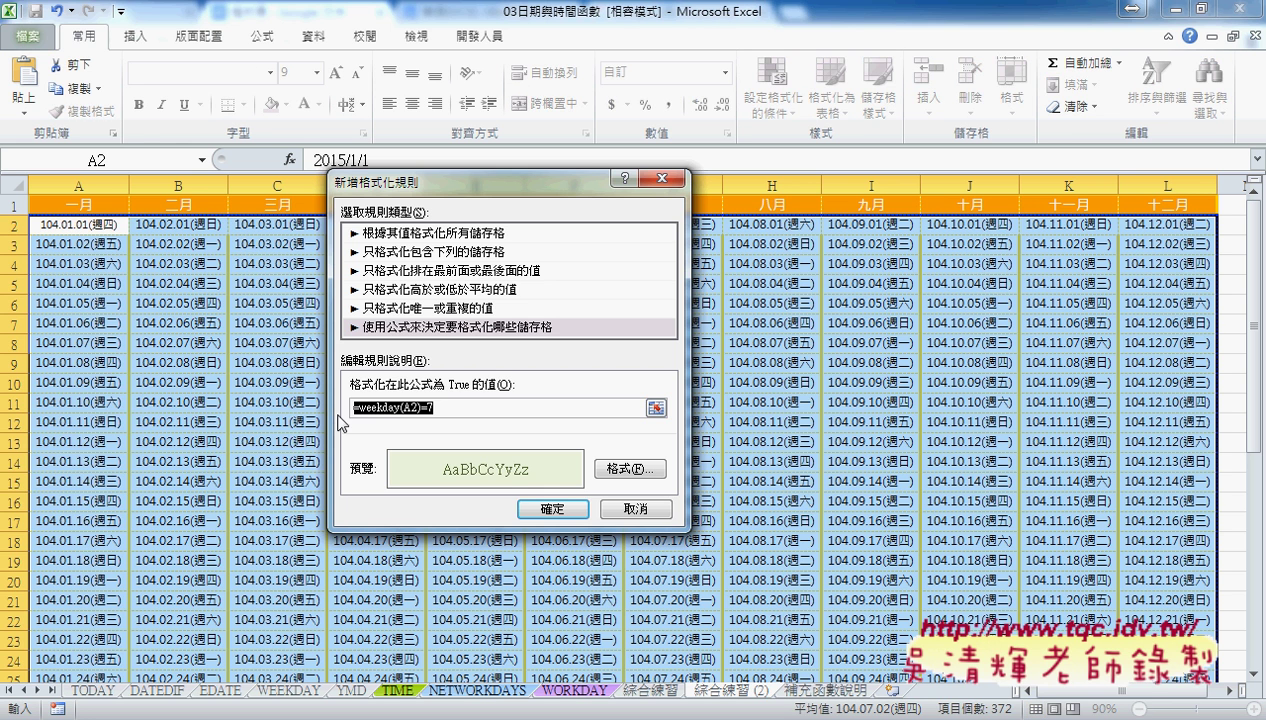
left_click(548, 507)
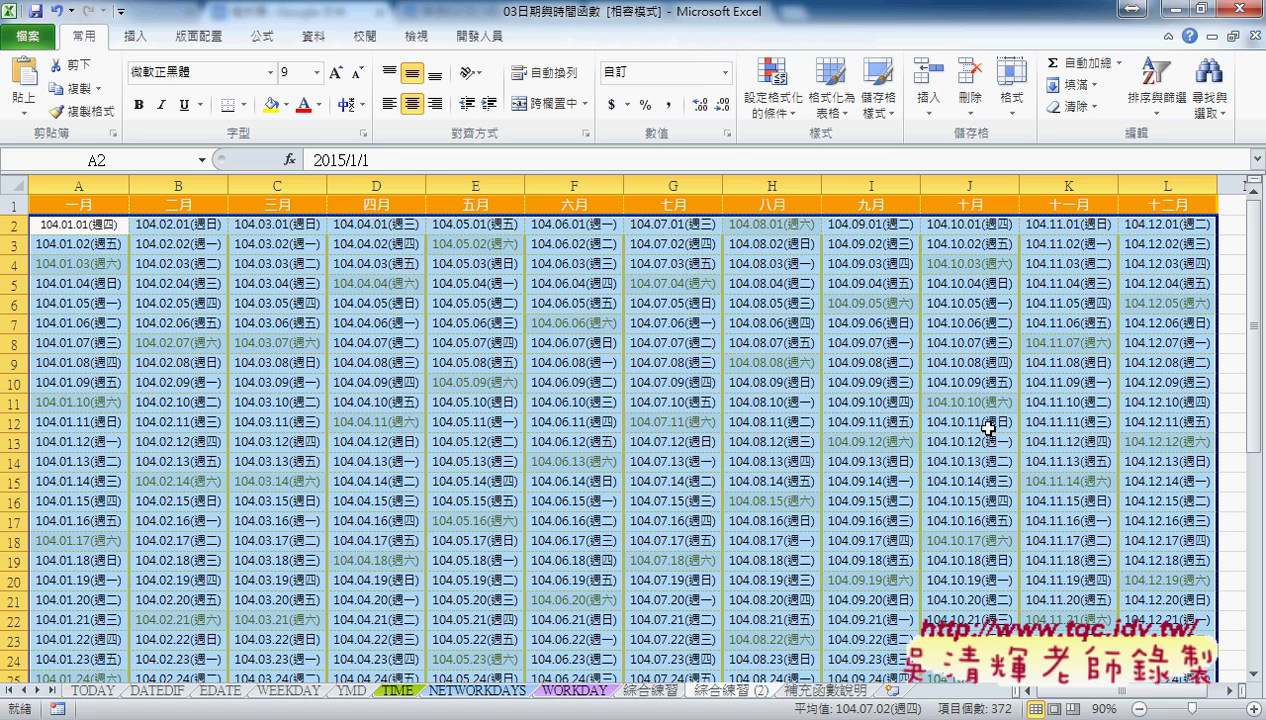
Create a second formula-based rule with the formula =weekday(A2)=1 for Sundays.
left_click(770, 100)
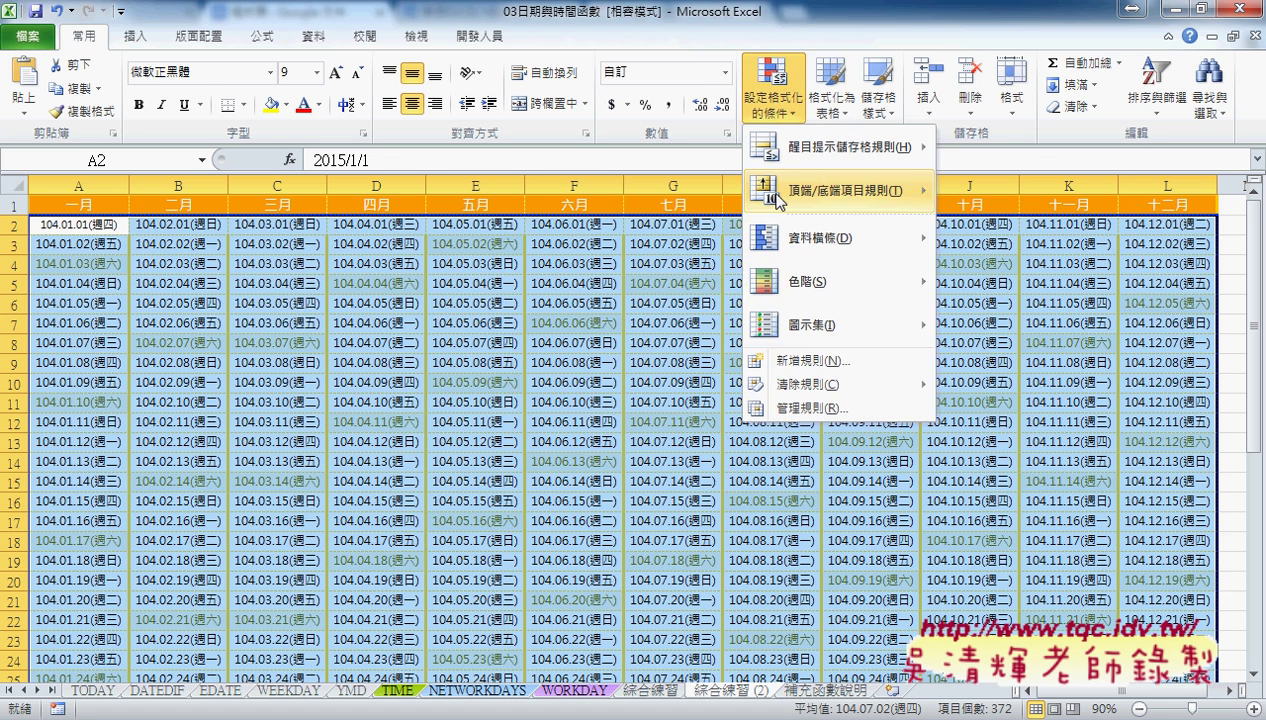
left_click(800, 362)
left_click(398, 307)
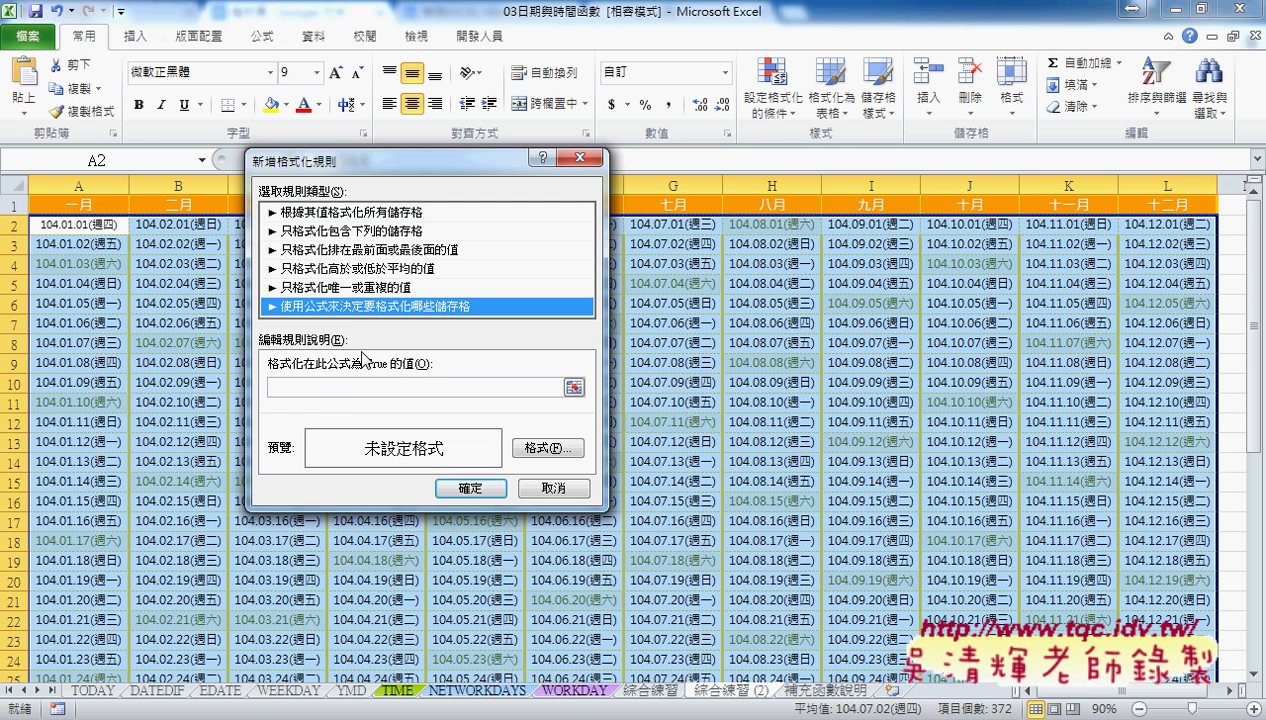
left_click(350, 388)
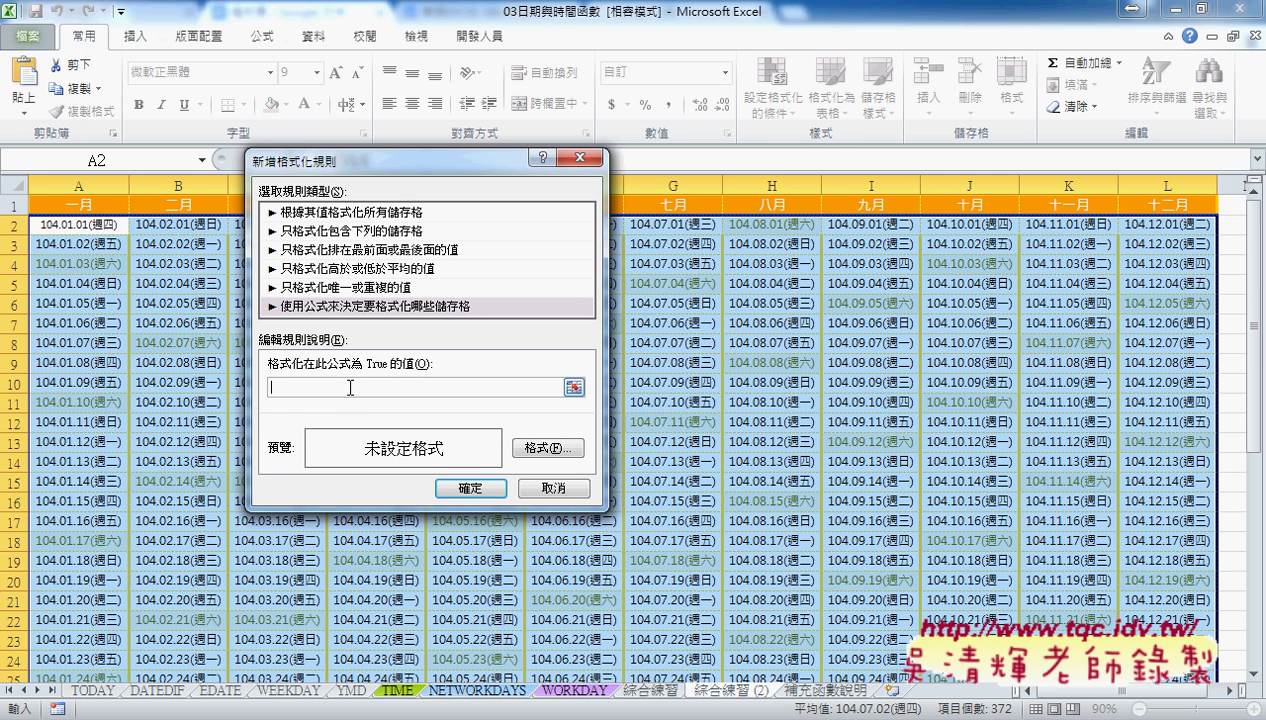
type("=weekday(A2)=7")
key("BackSpace")
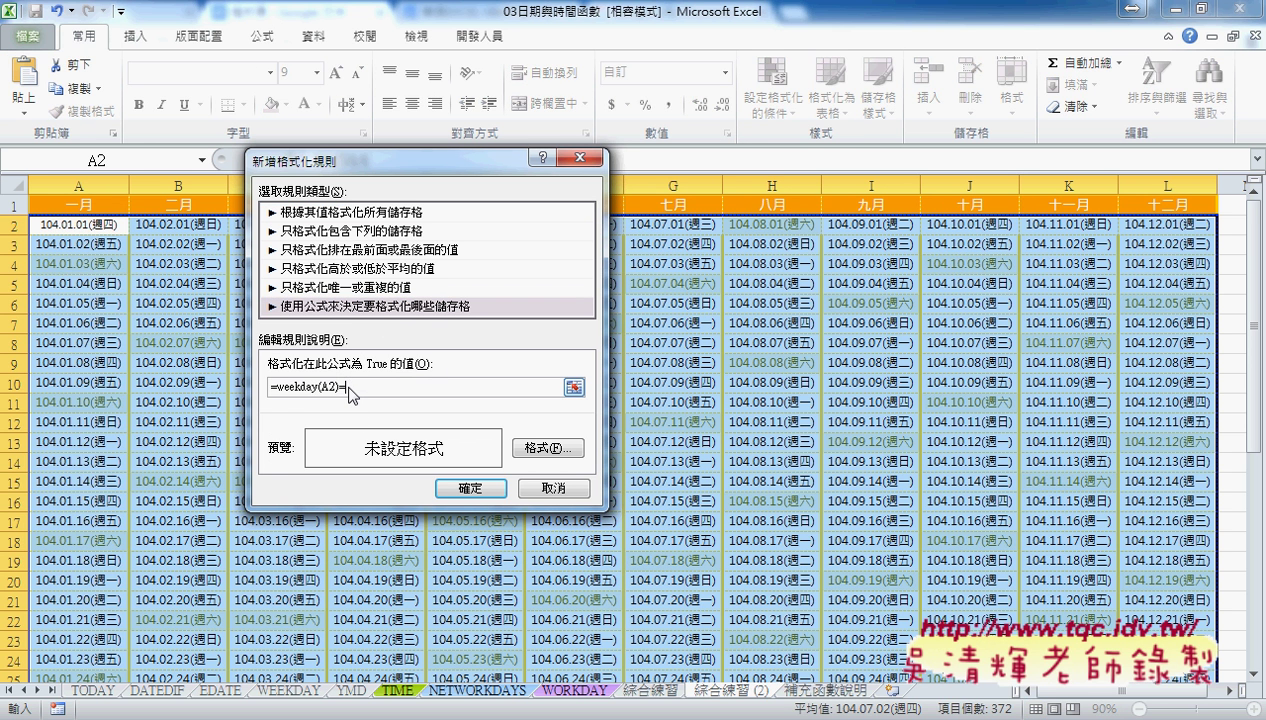
type("1")
Give the Sunday rule a yellow fill and red text, then apply it.
left_click(547, 448)
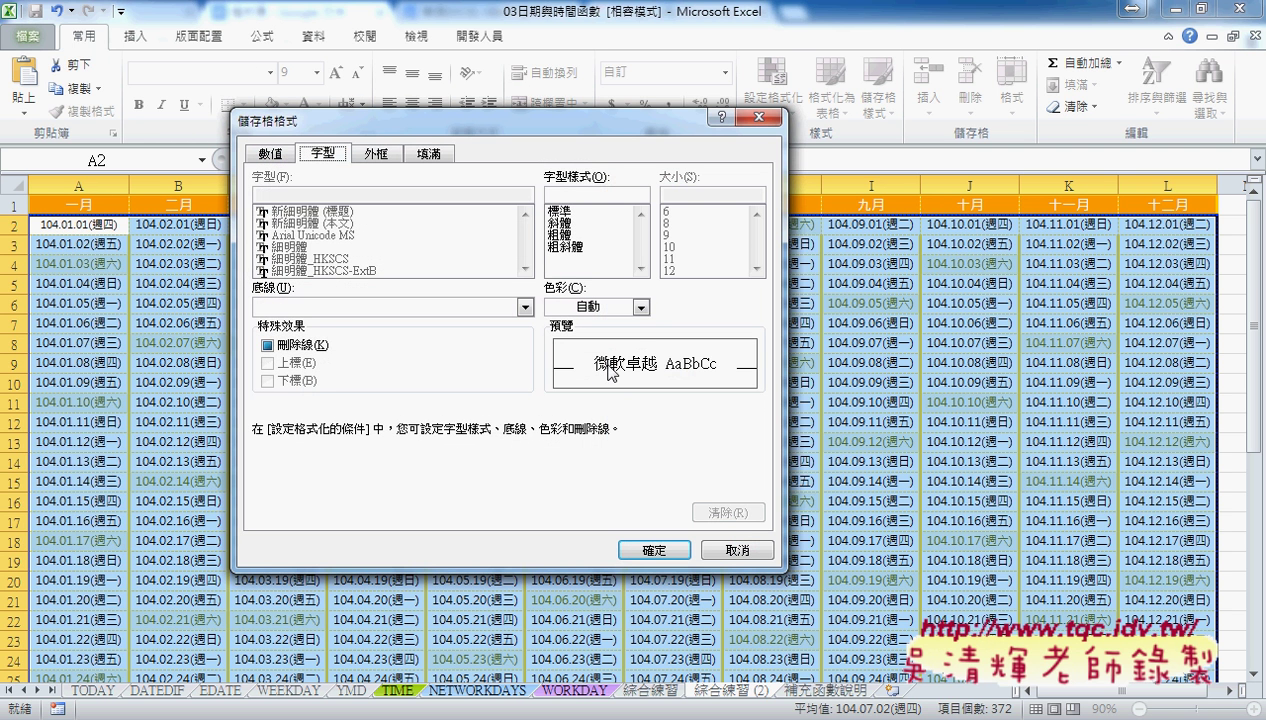
left_click(420, 155)
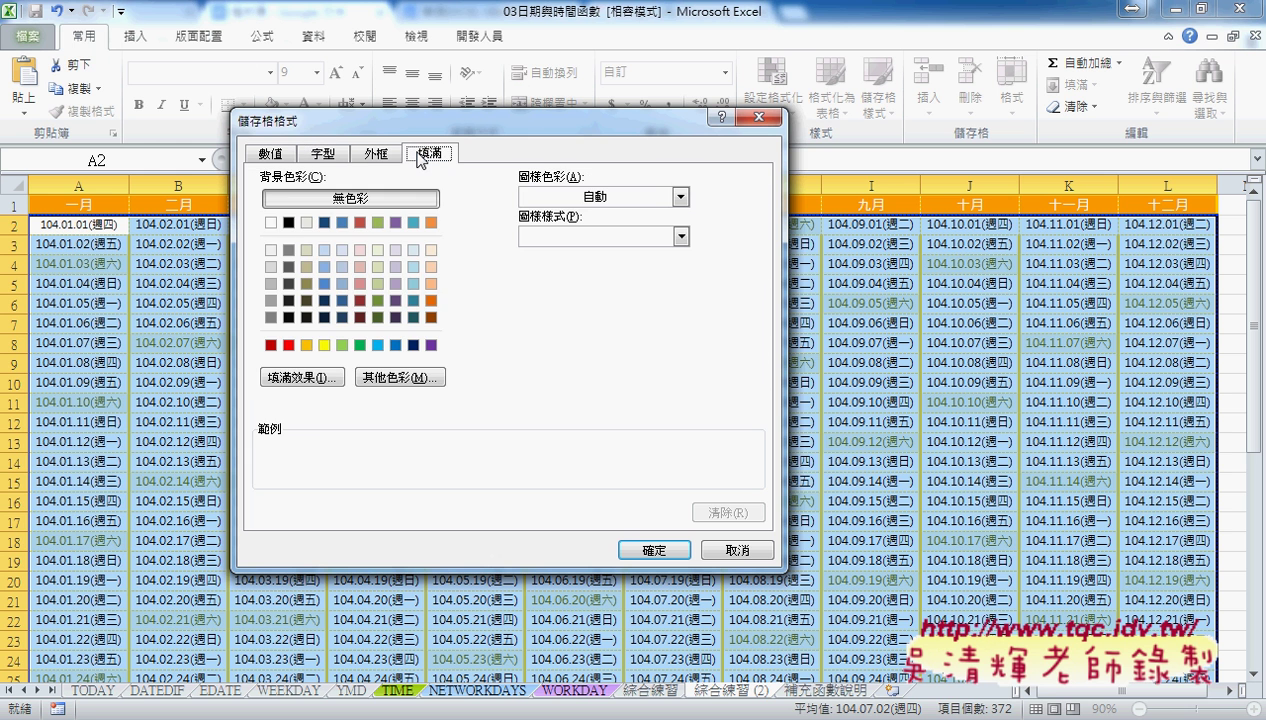
left_click(324, 345)
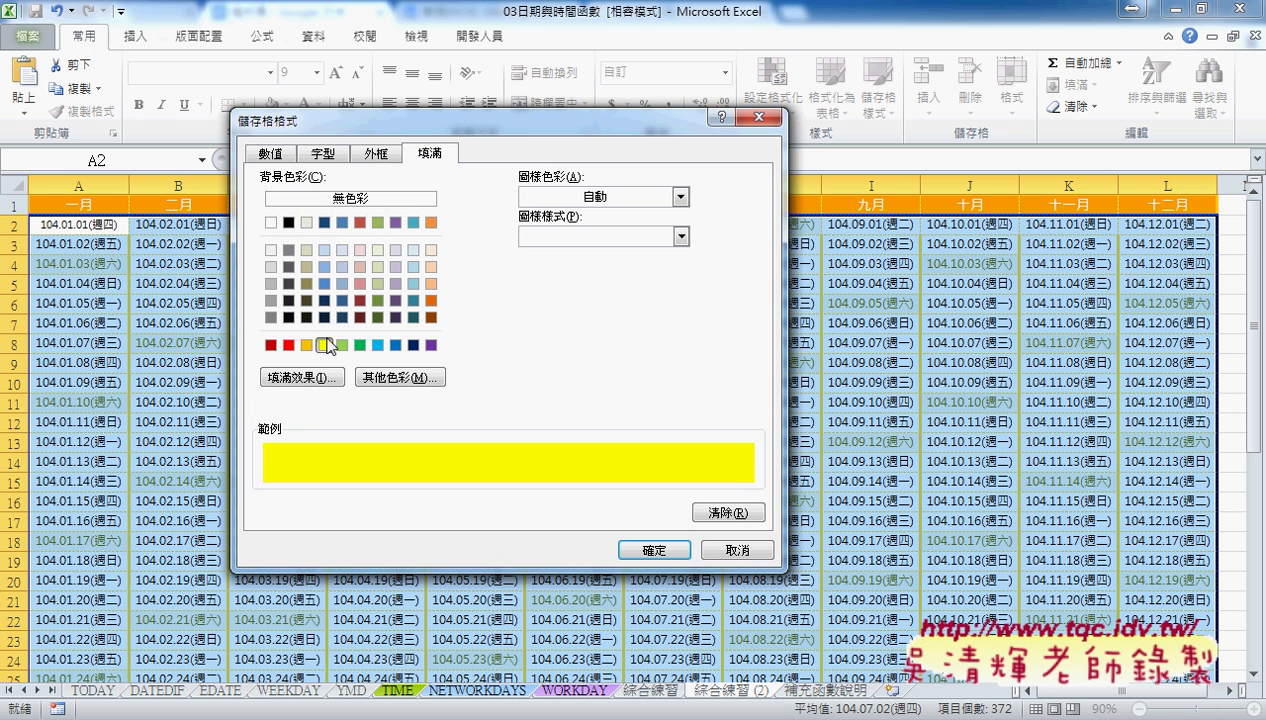
left_click(323, 153)
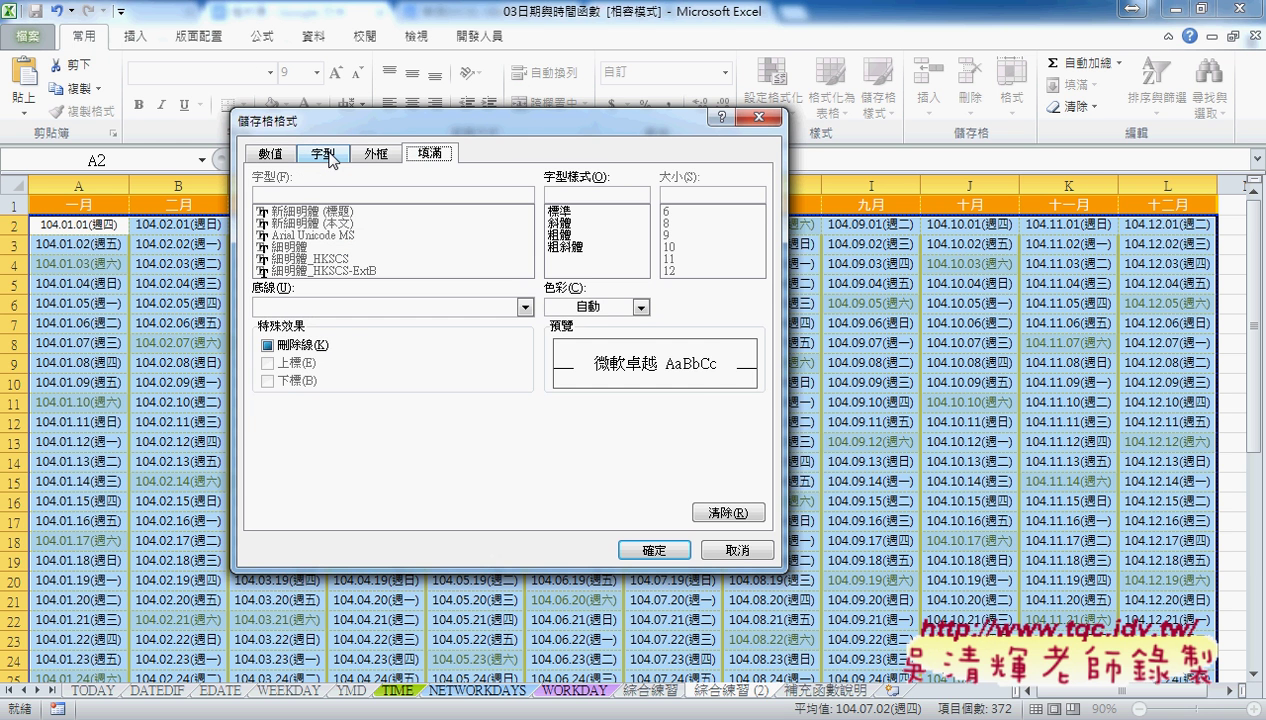
left_click(641, 307)
left_click(574, 480)
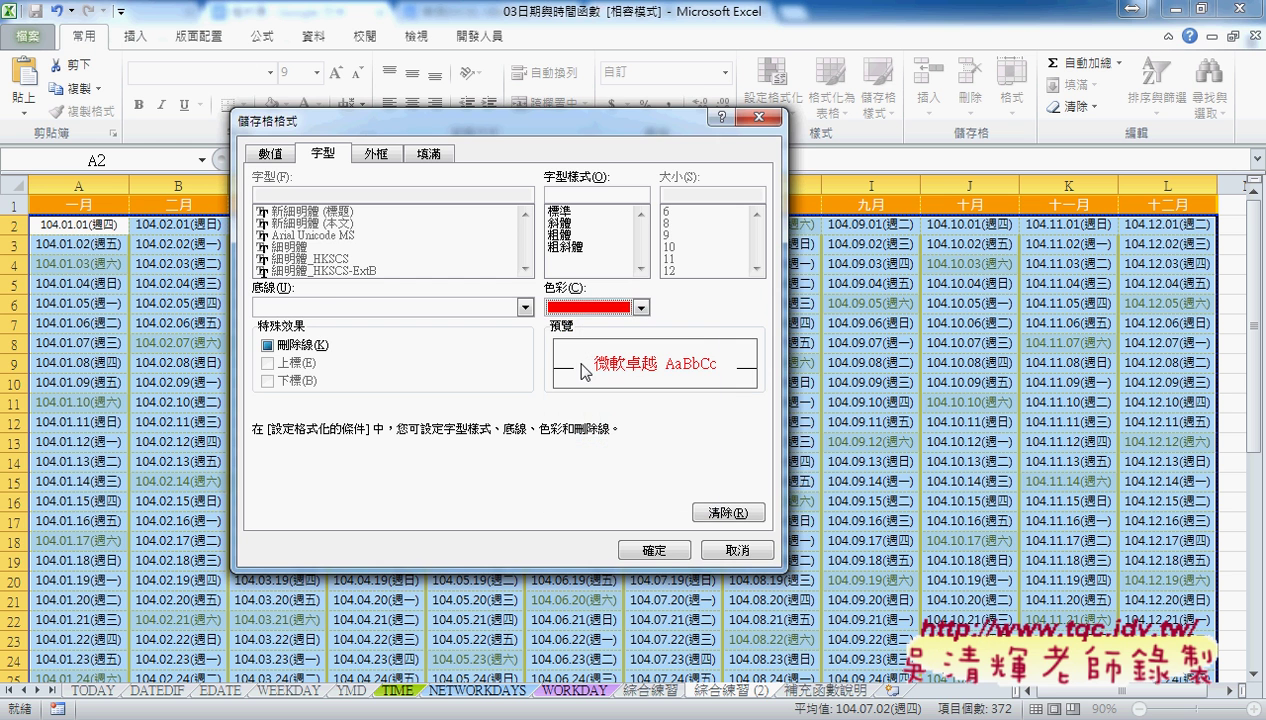
left_click(656, 551)
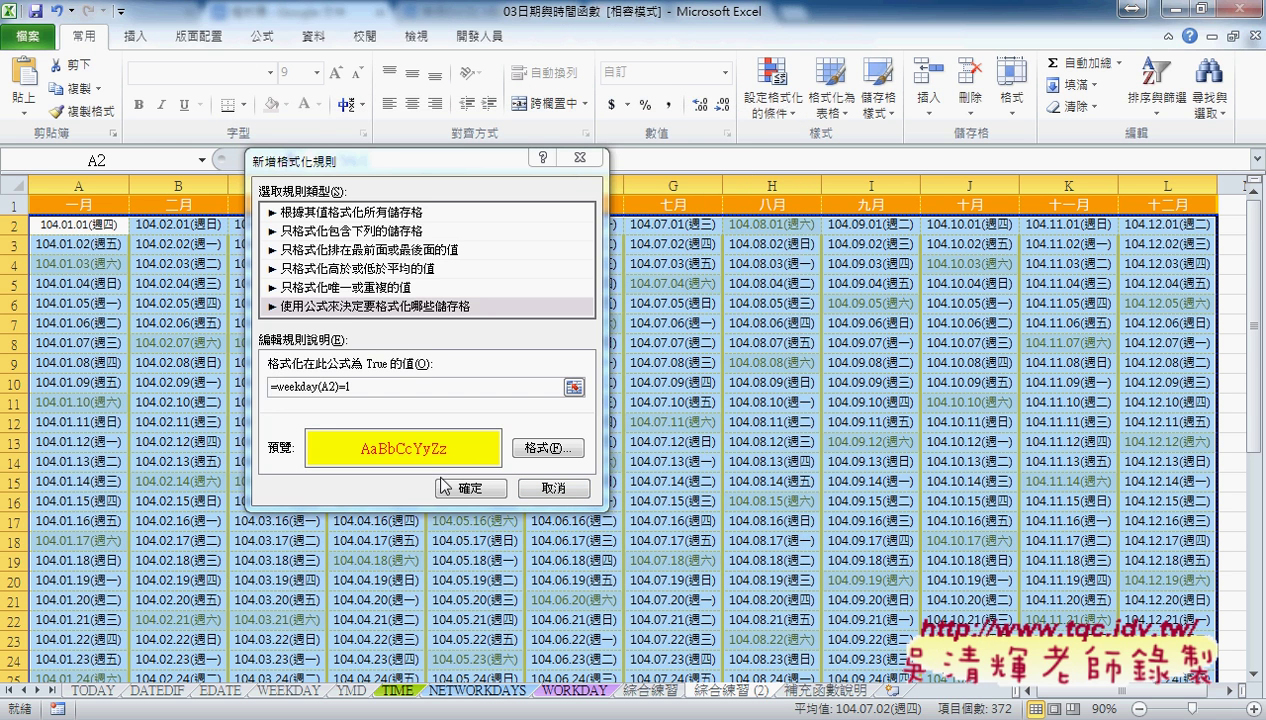
left_click(470, 491)
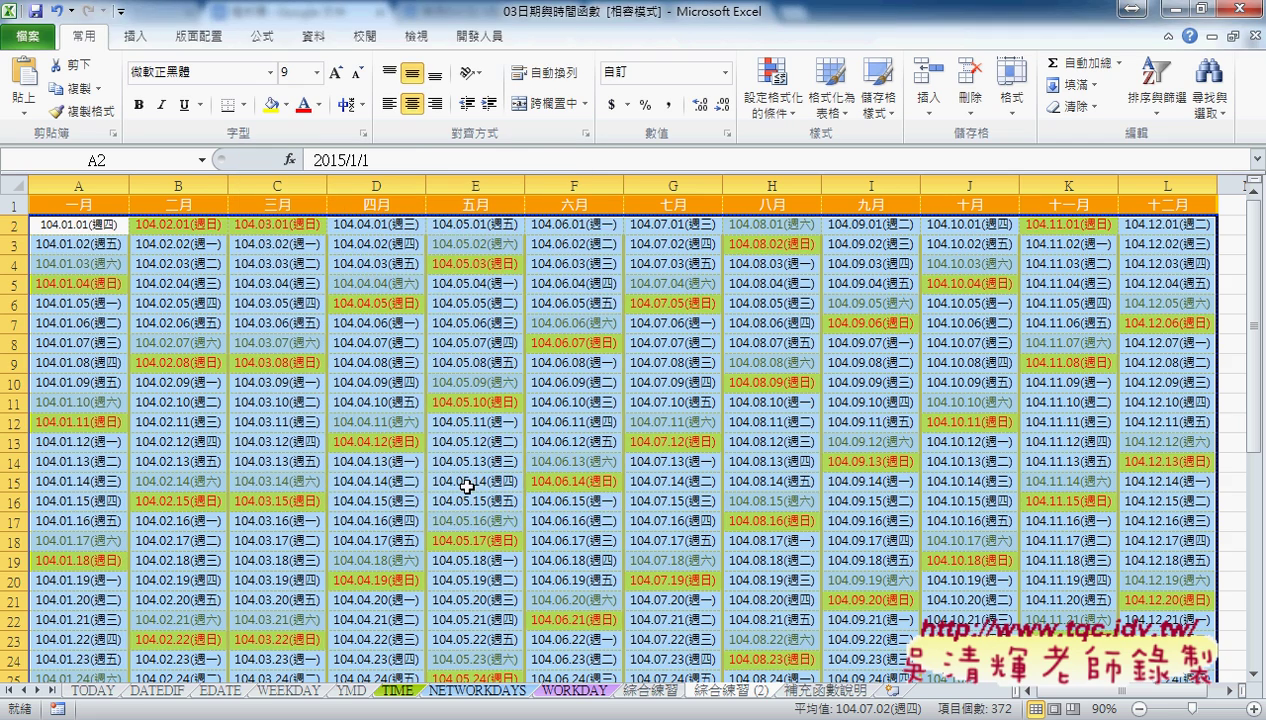
Copy the sheet as 綜合練習 (3) and clear all conditional formatting rules from it.
left_click(188, 322)
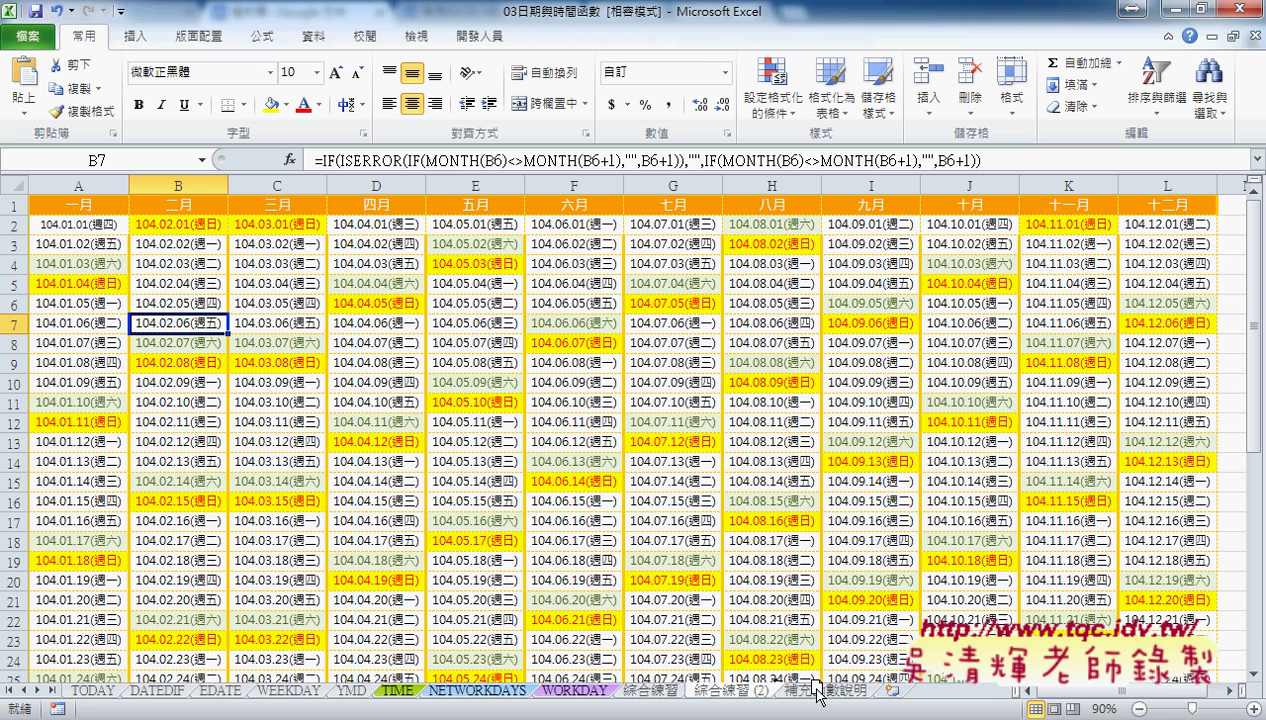
left_click_drag(818, 690, 822, 690)
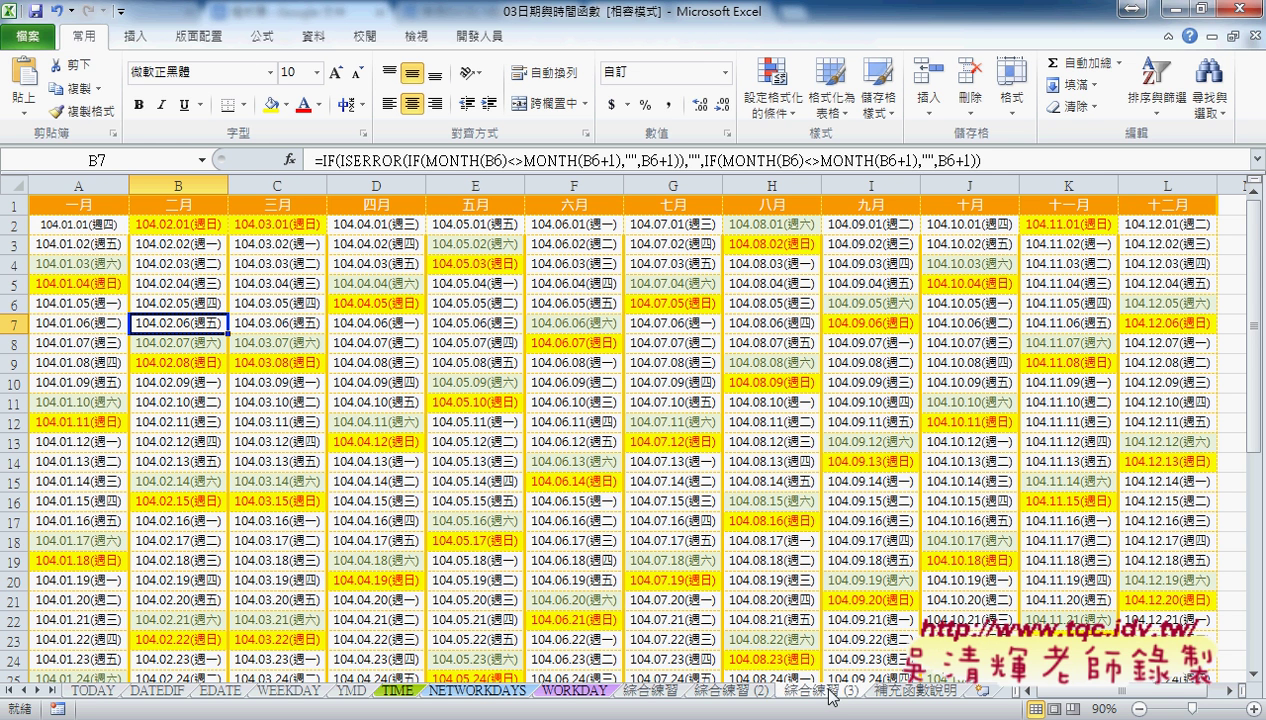
left_click(772, 104)
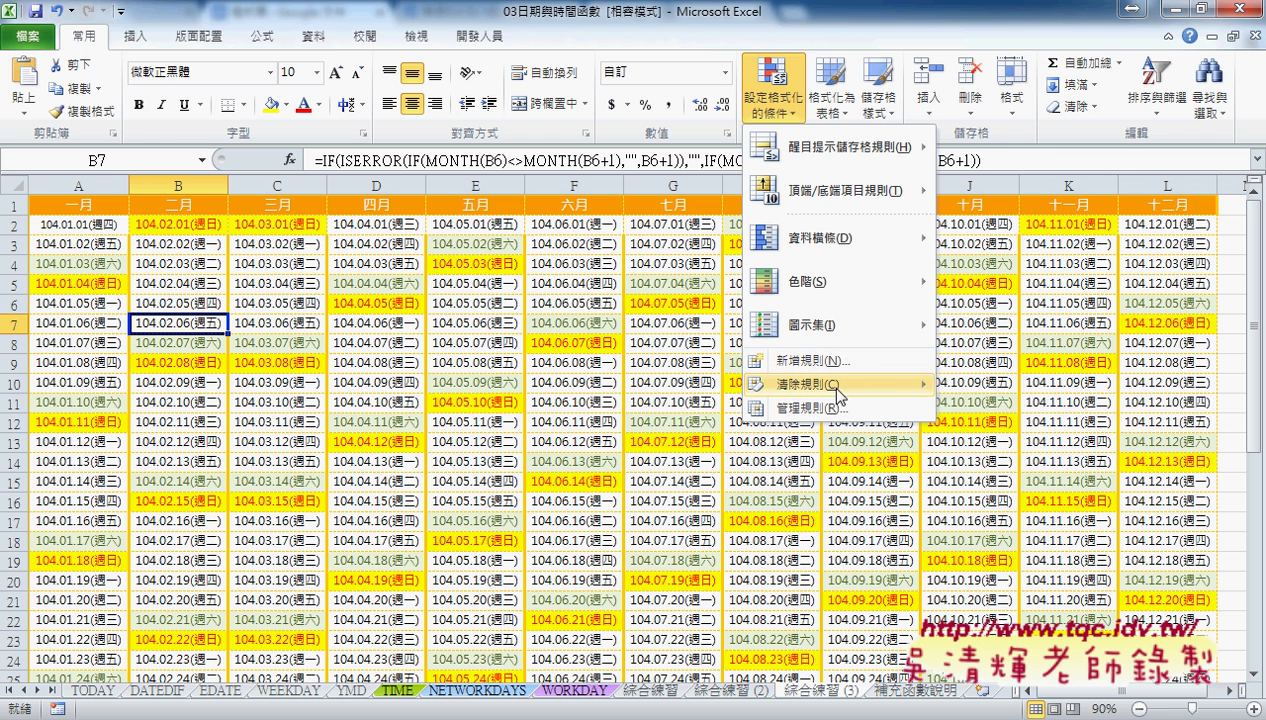
mouse_move(806, 384)
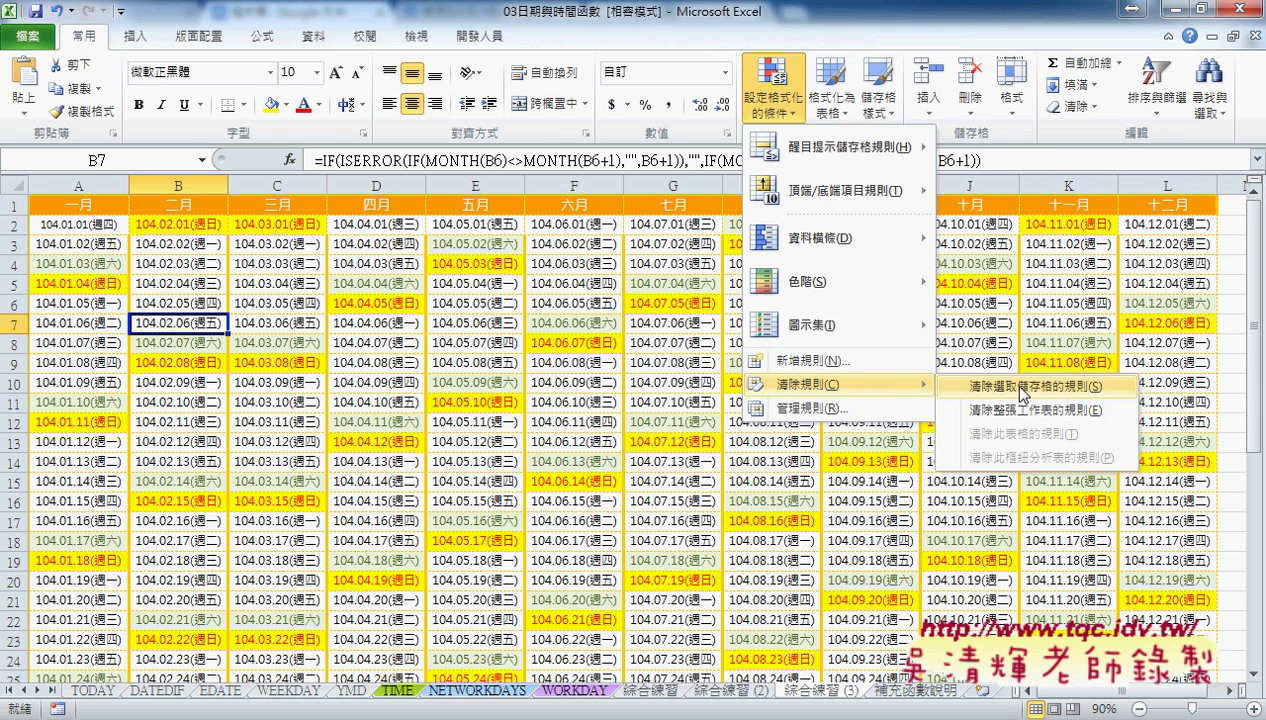
left_click(1022, 410)
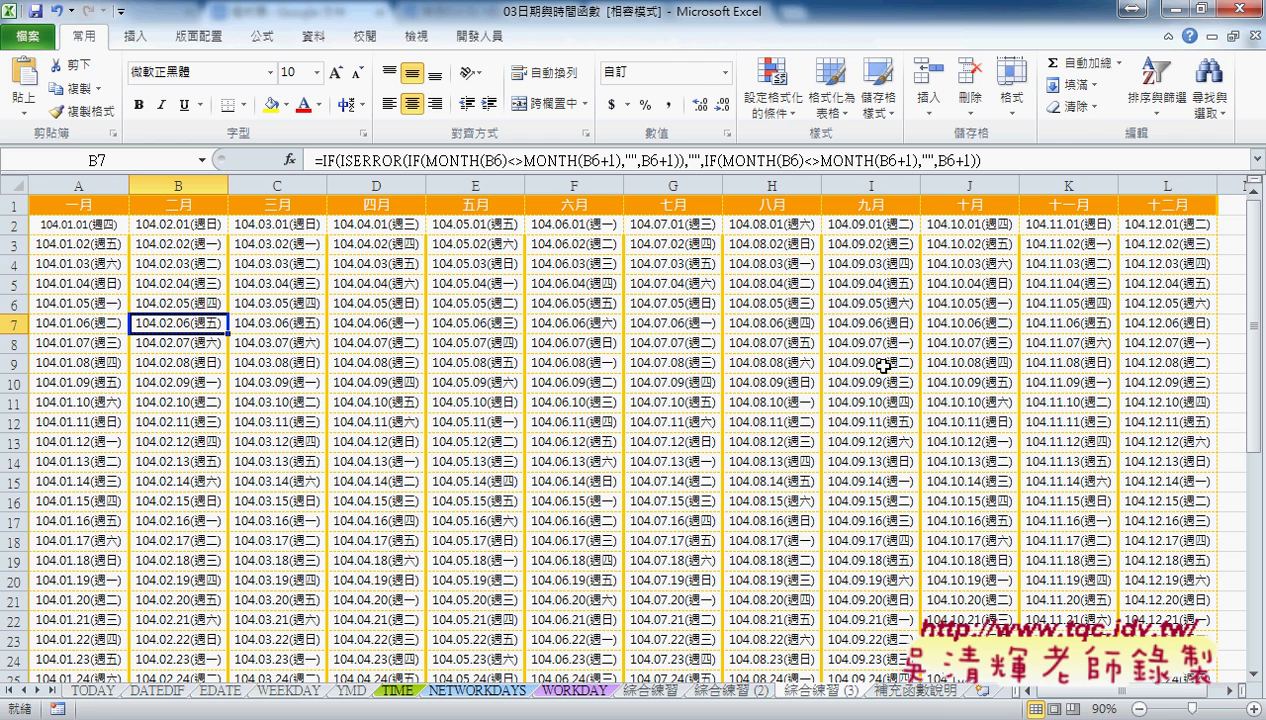
scroll(1200, 690, "right", 1)
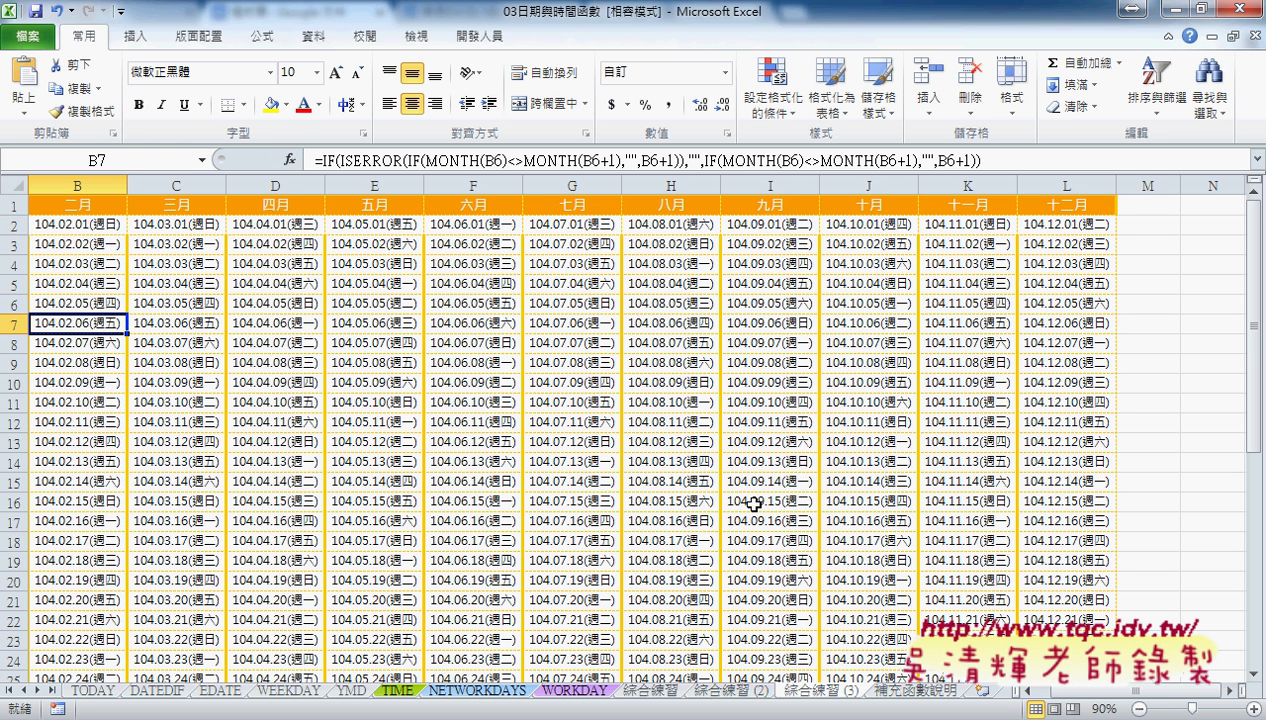
left_click(1096, 690)
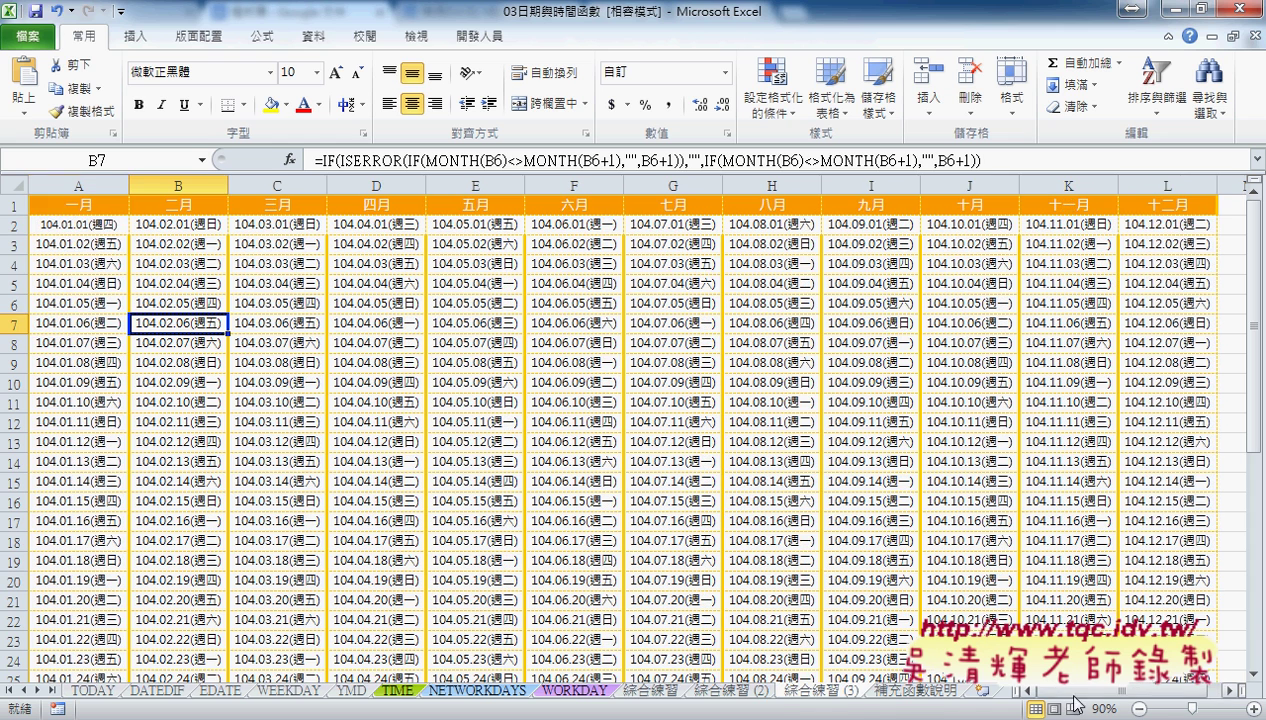
left_click(10, 224)
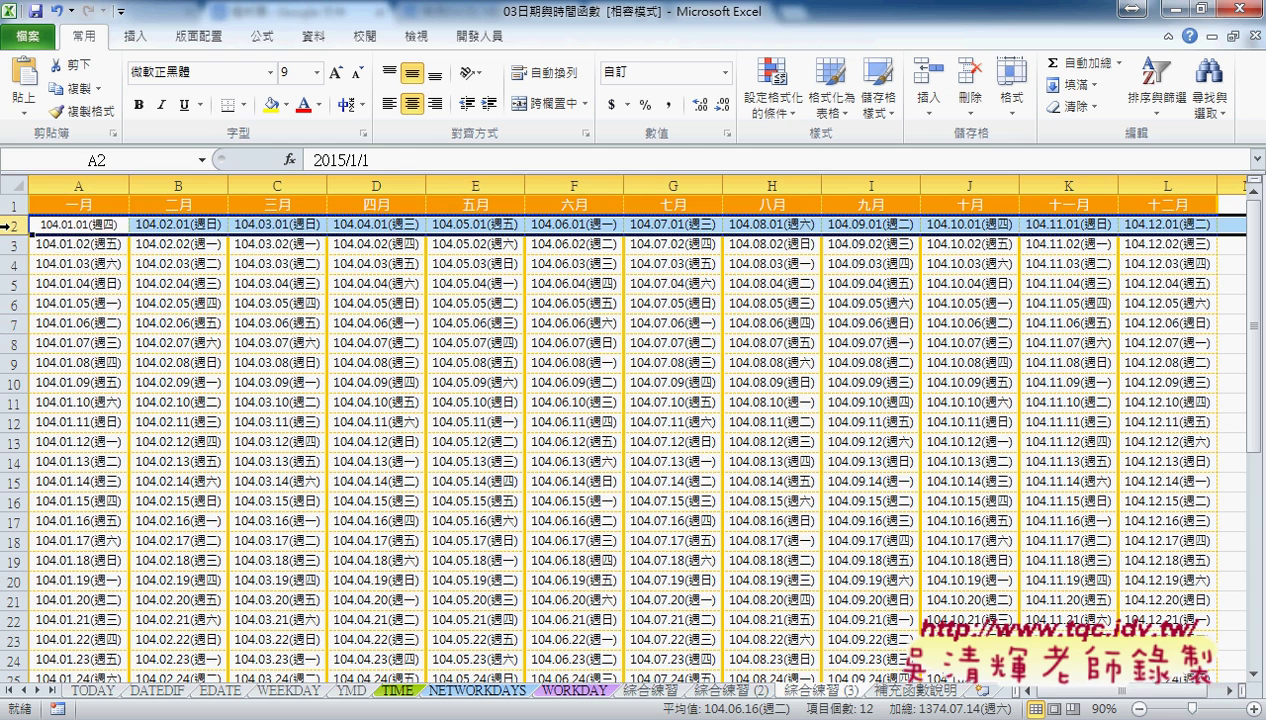
scroll(14, 322, "down", 2)
scroll(14, 322, "down", 3)
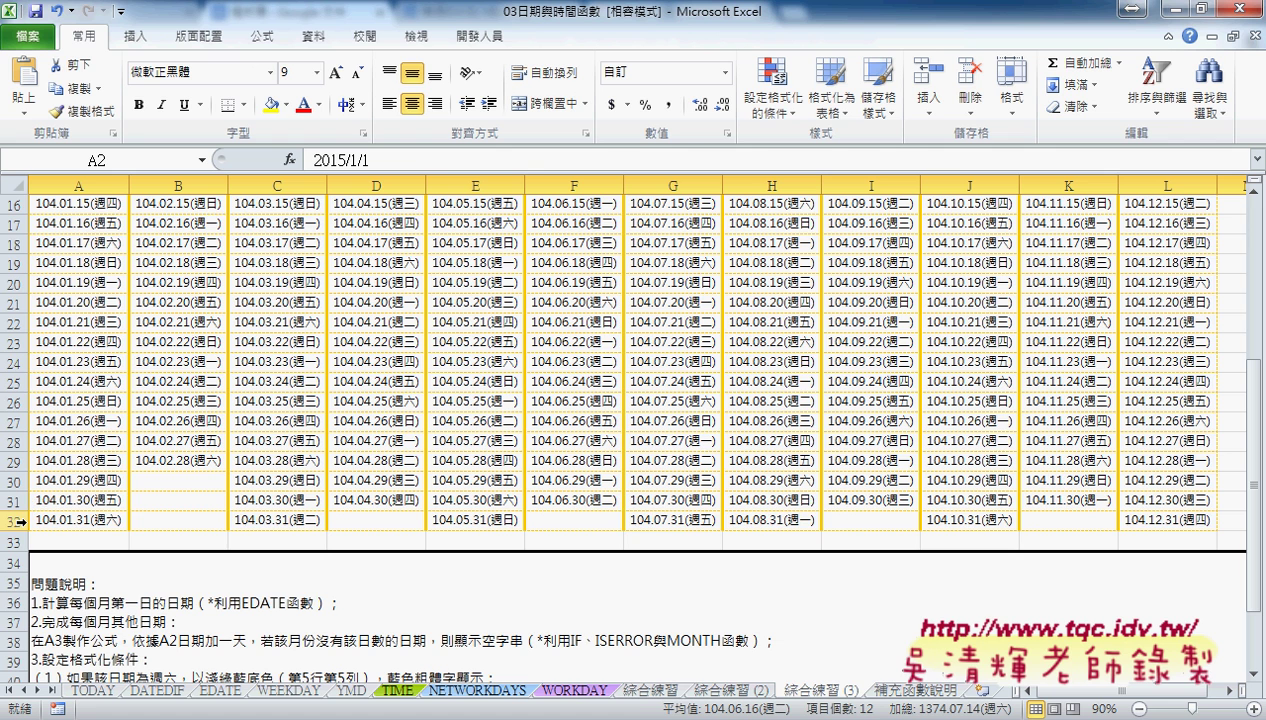
left_click(18, 521)
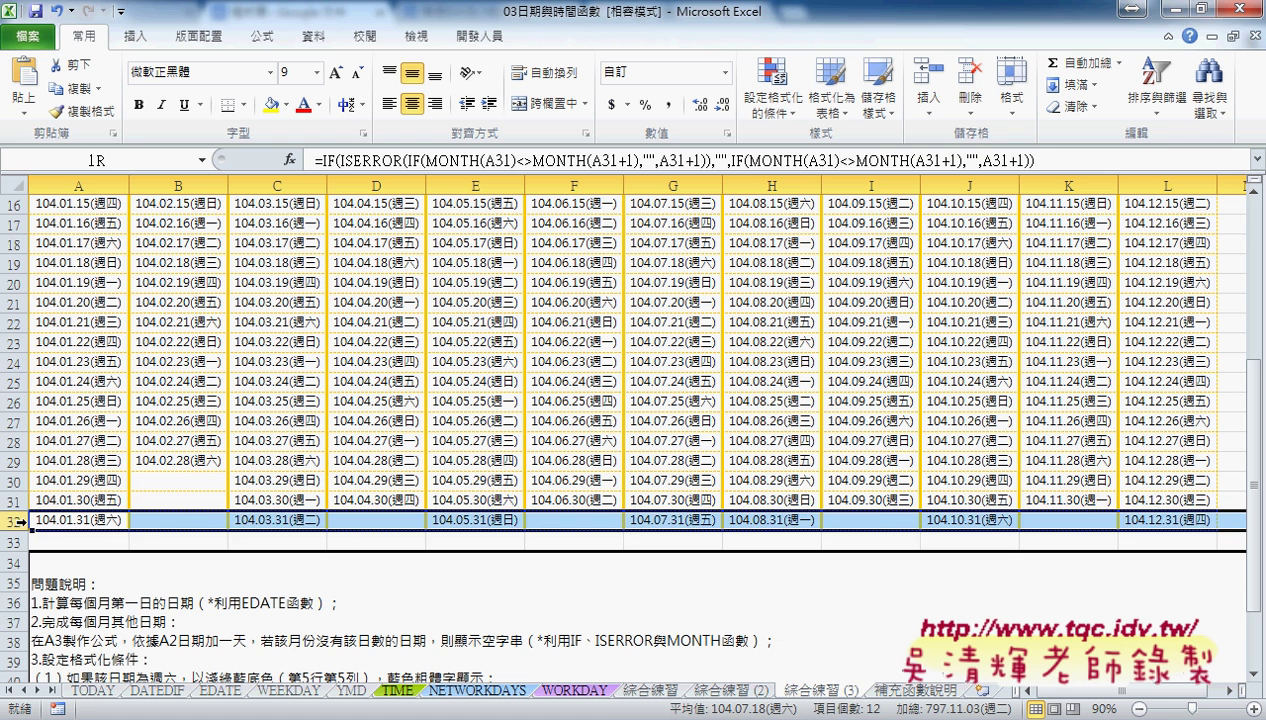
scroll(72, 297, "up", 3)
scroll(72, 297, "up", 2)
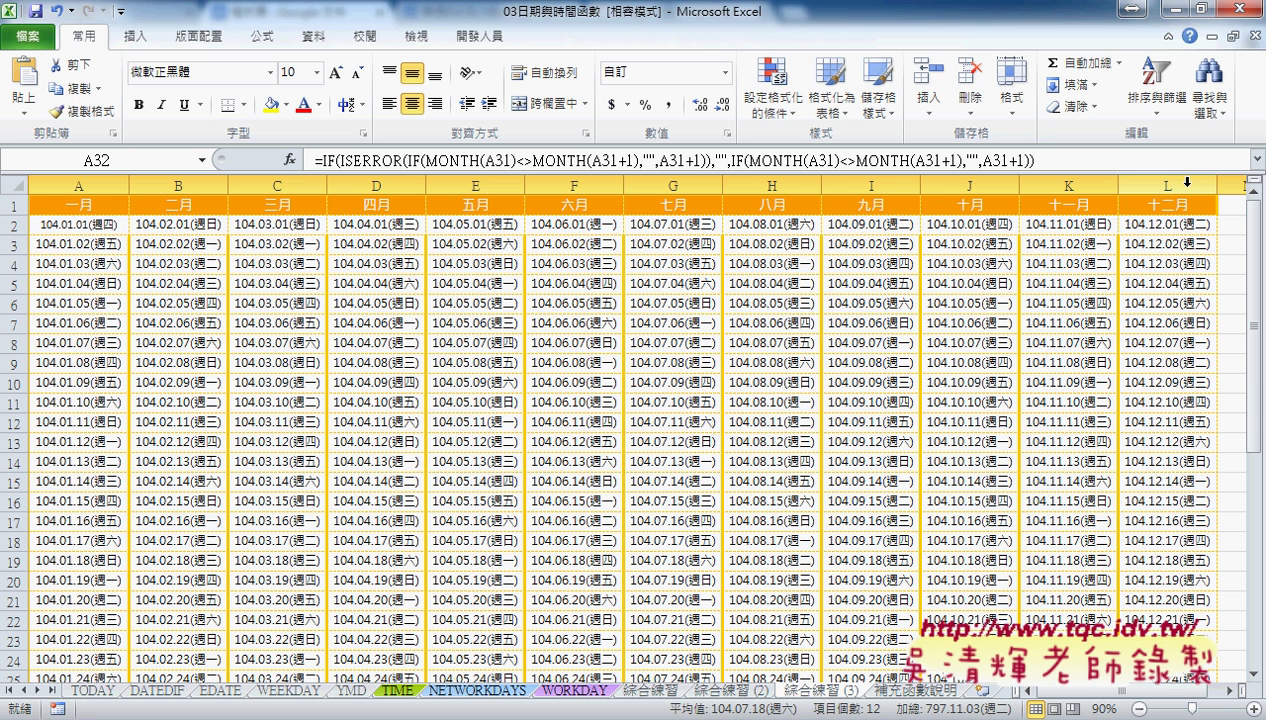
Inspect the first-of-month dates and EDATE formulas in cells A2 through E2.
left_click(93, 226)
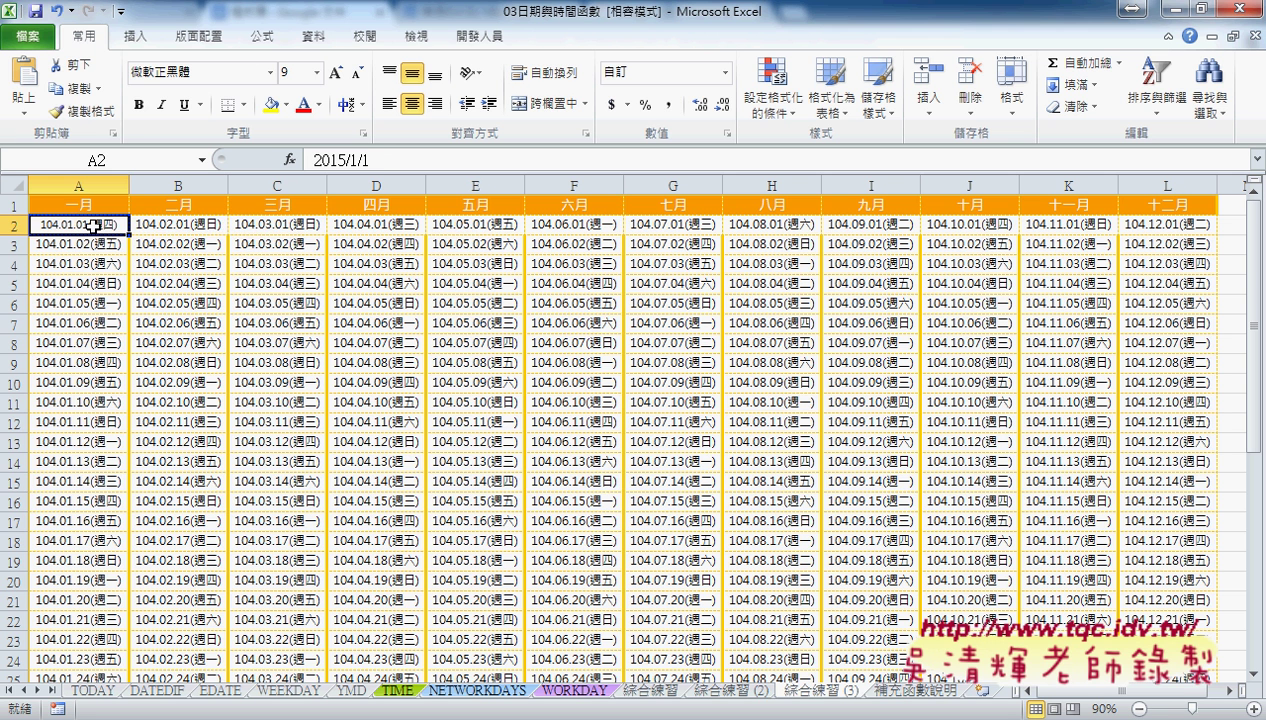
left_click(168, 226)
left_click(277, 226)
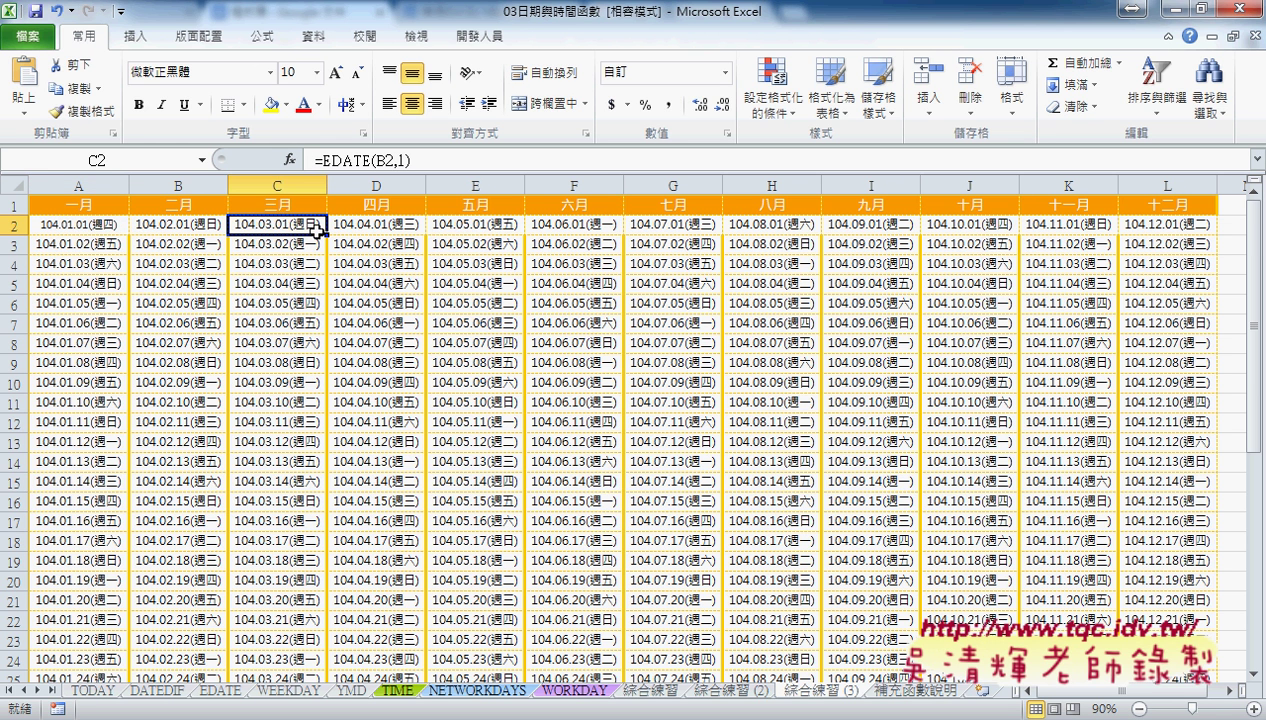
left_click(390, 229)
left_click(471, 229)
left_click(82, 222)
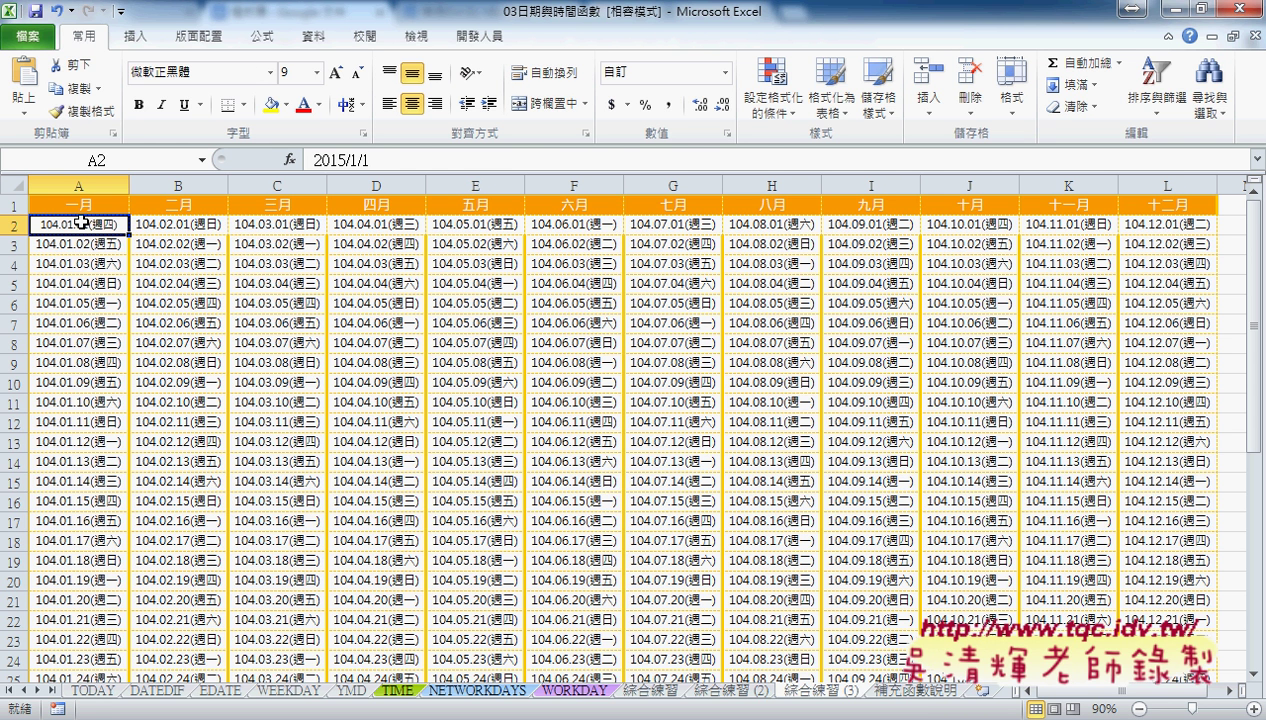
Select the Saturday date in A11 and show the fill colour palette.
left_click(113, 382)
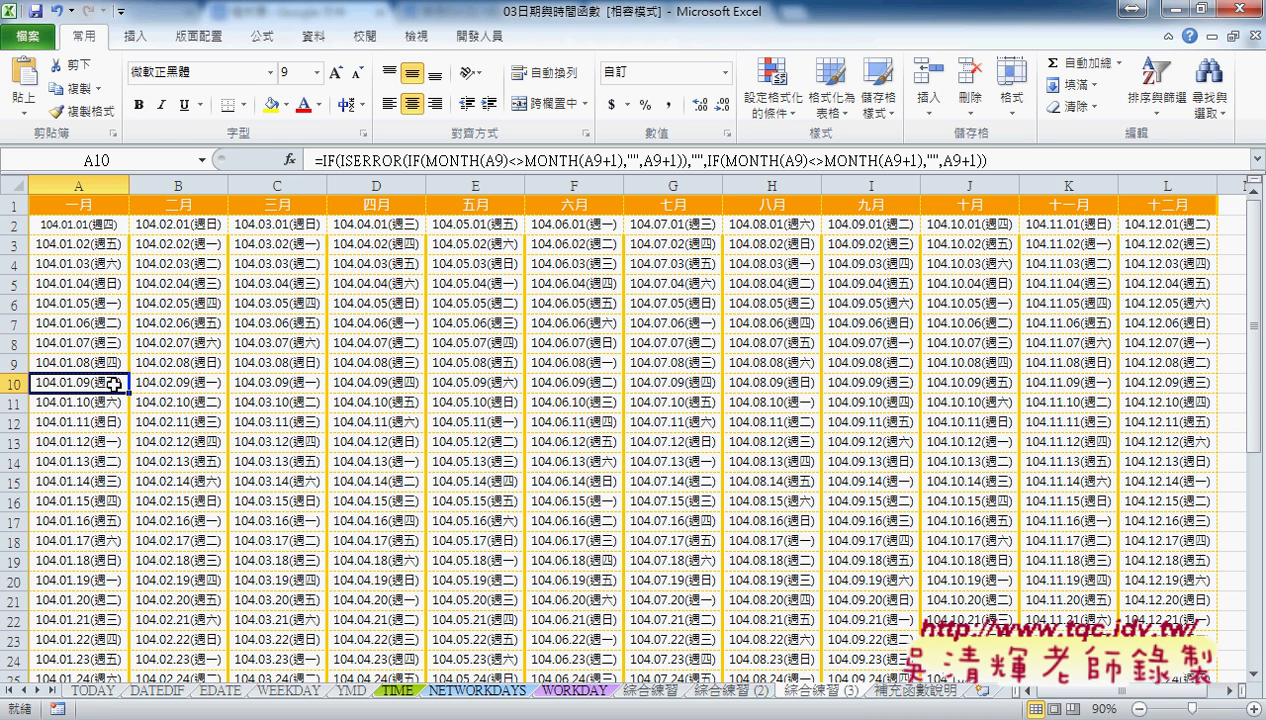
left_click(116, 404)
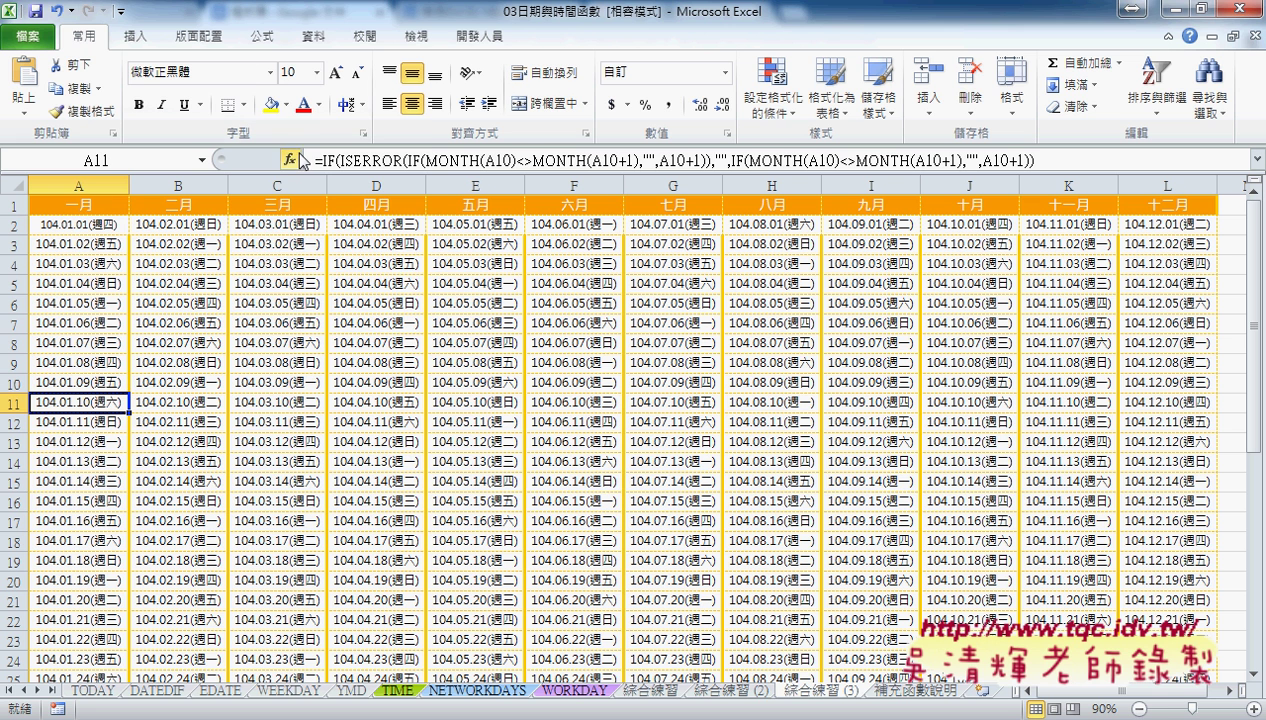
left_click(288, 105)
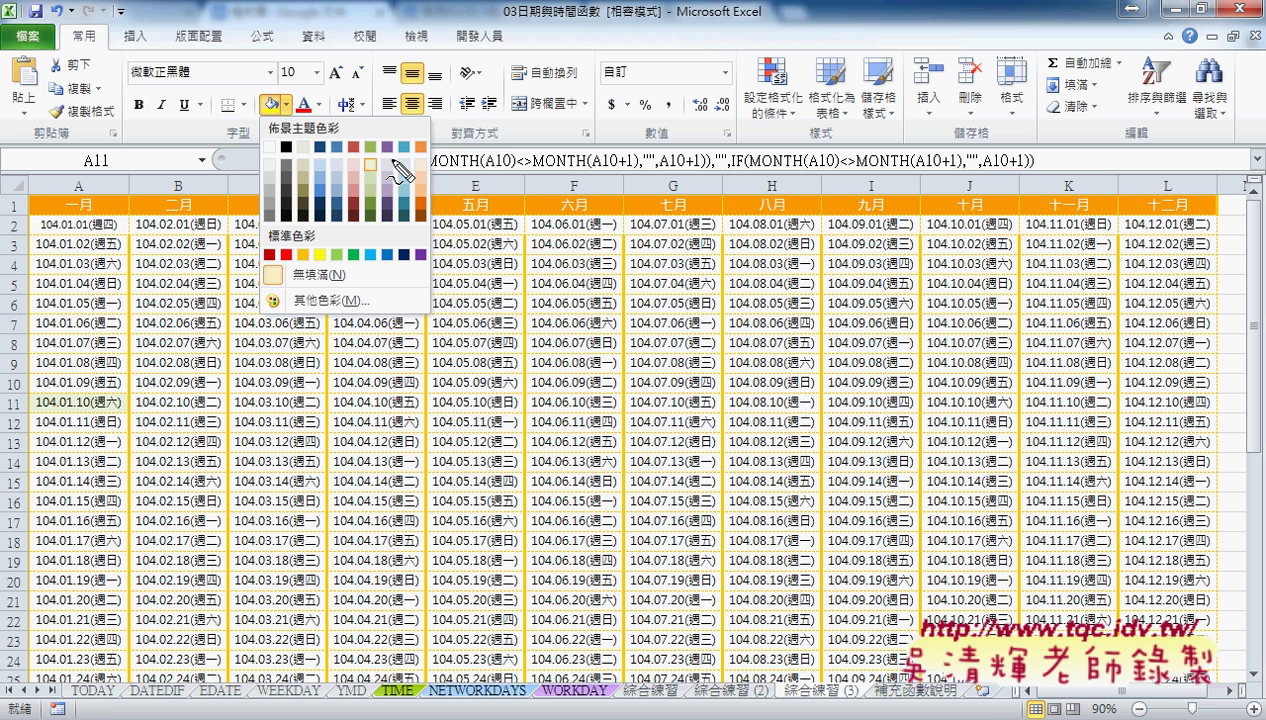
Draw pen annotations over the ribbon, then close the fill colour palette without changing colours.
mouse_move(488, 118)
left_mouse_down()
mouse_move(489, 188)
mouse_move(505, 150)
mouse_move(540, 183)
left_mouse_up()
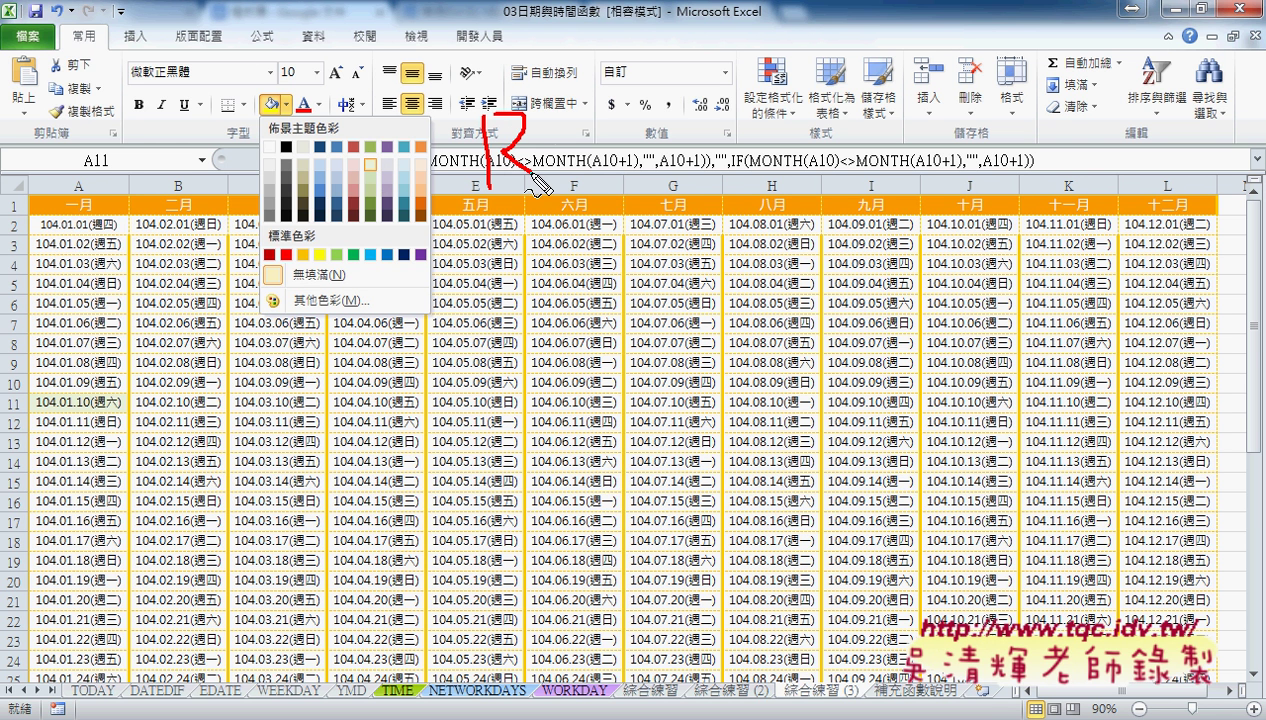
mouse_move(590, 110)
left_mouse_down()
mouse_move(560, 180)
mouse_move(607, 186)
mouse_move(607, 150)
mouse_move(607, 192)
left_mouse_up()
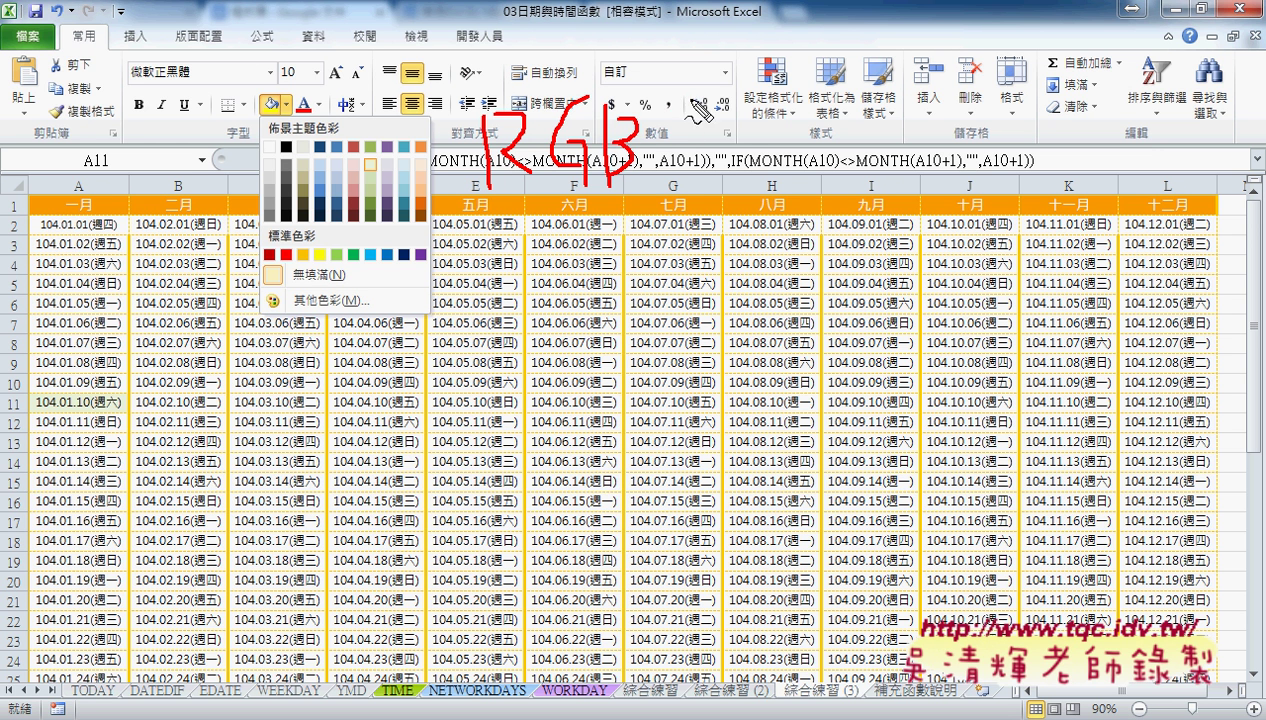
left_click_drag(690, 97, 668, 192)
left_click_drag(931, 101, 951, 188)
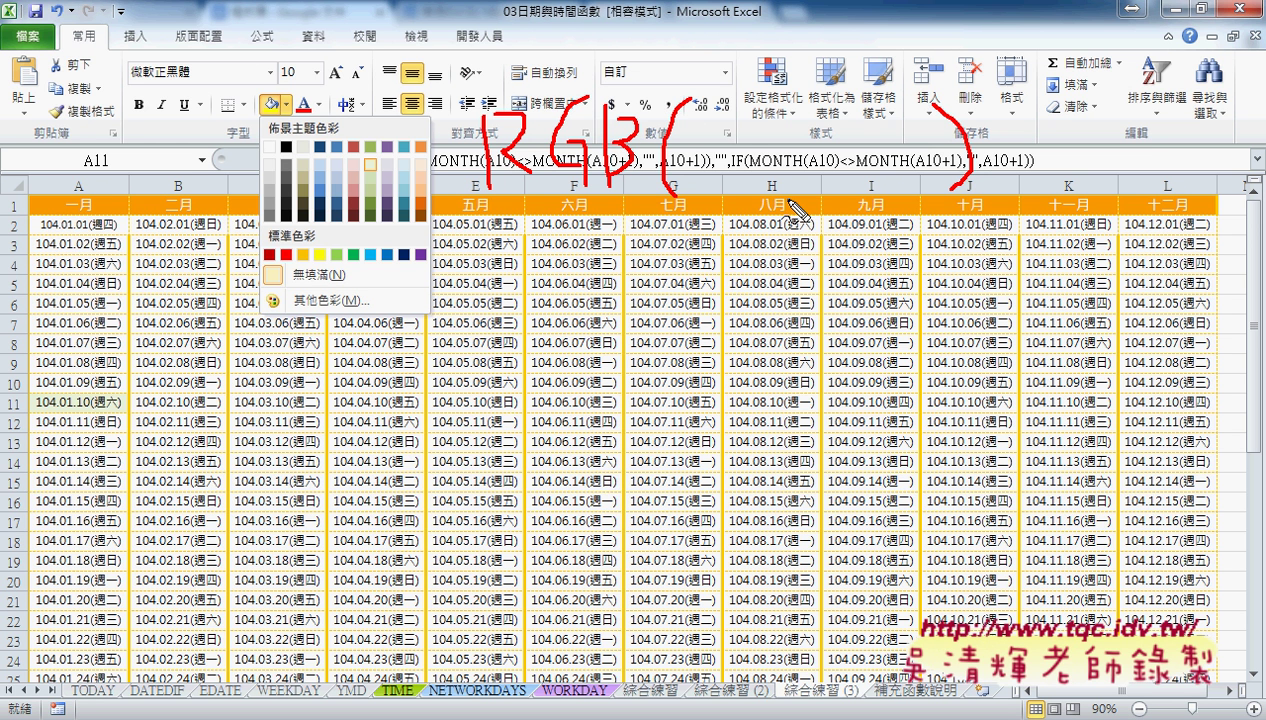
left_click_drag(793, 199, 788, 213)
left_click_drag(865, 203, 860, 215)
left_click_drag(719, 150, 717, 195)
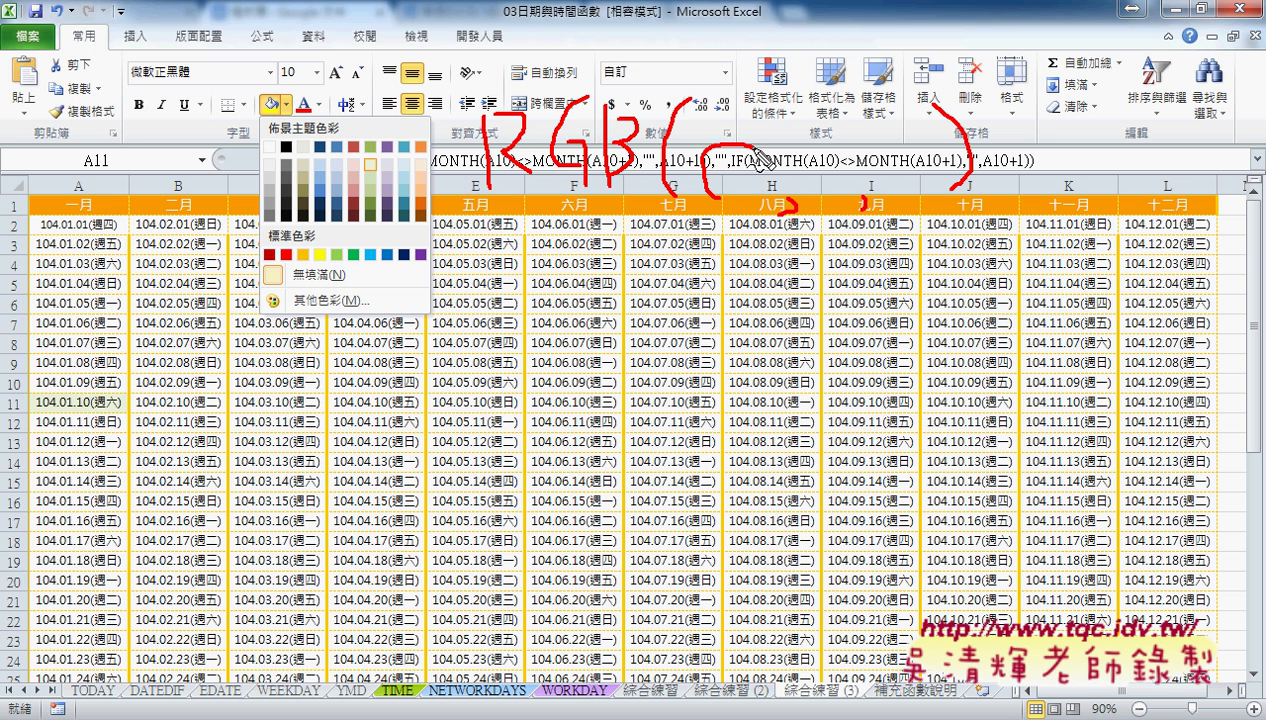
left_click_drag(757, 158, 735, 200)
left_click_drag(490, 206, 526, 204)
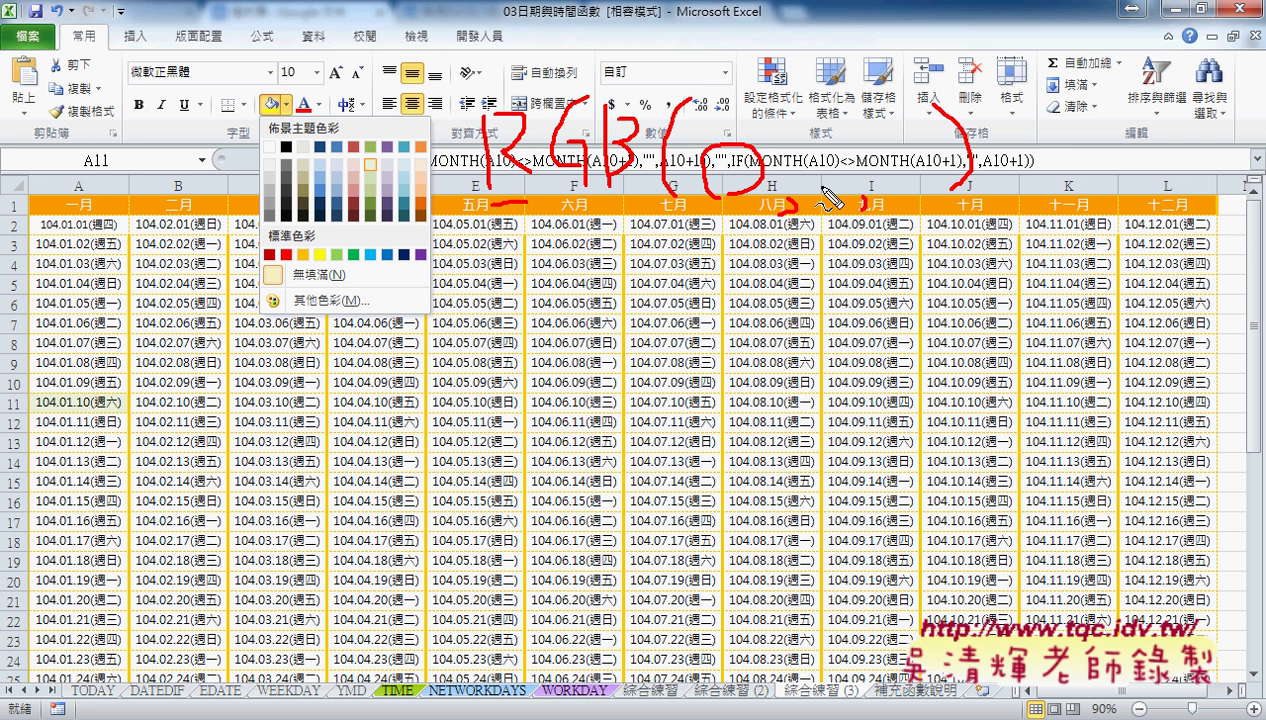
left_click_drag(834, 160, 826, 184)
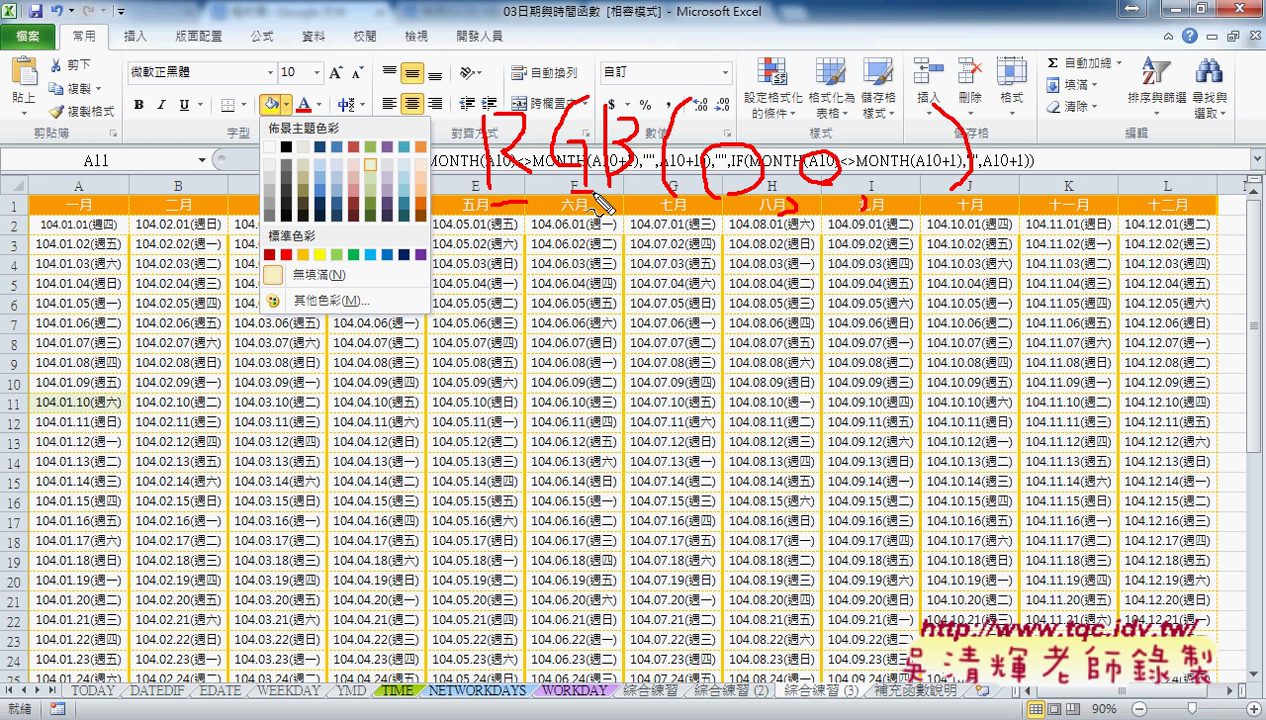
left_click_drag(905, 180, 895, 178)
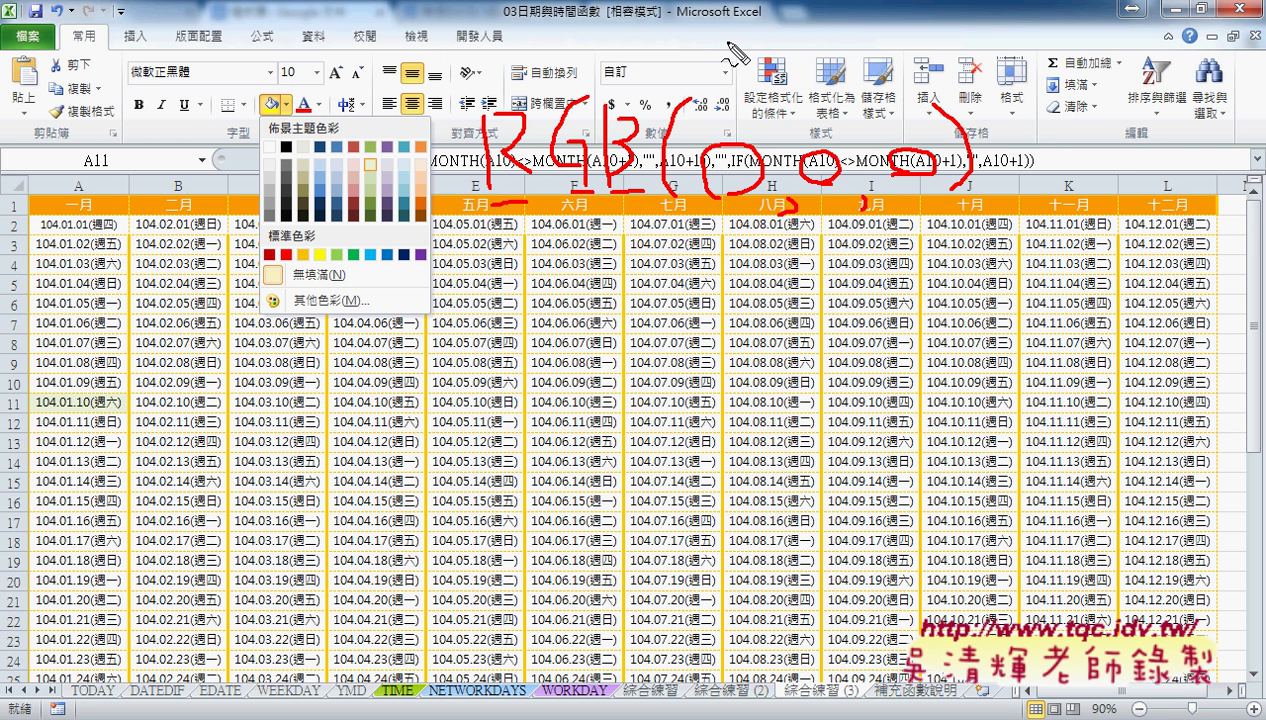
left_click_drag(730, 44, 802, 78)
mouse_move(832, 36)
left_mouse_down()
mouse_move(812, 76)
mouse_move(836, 80)
mouse_move(868, 36)
left_mouse_up()
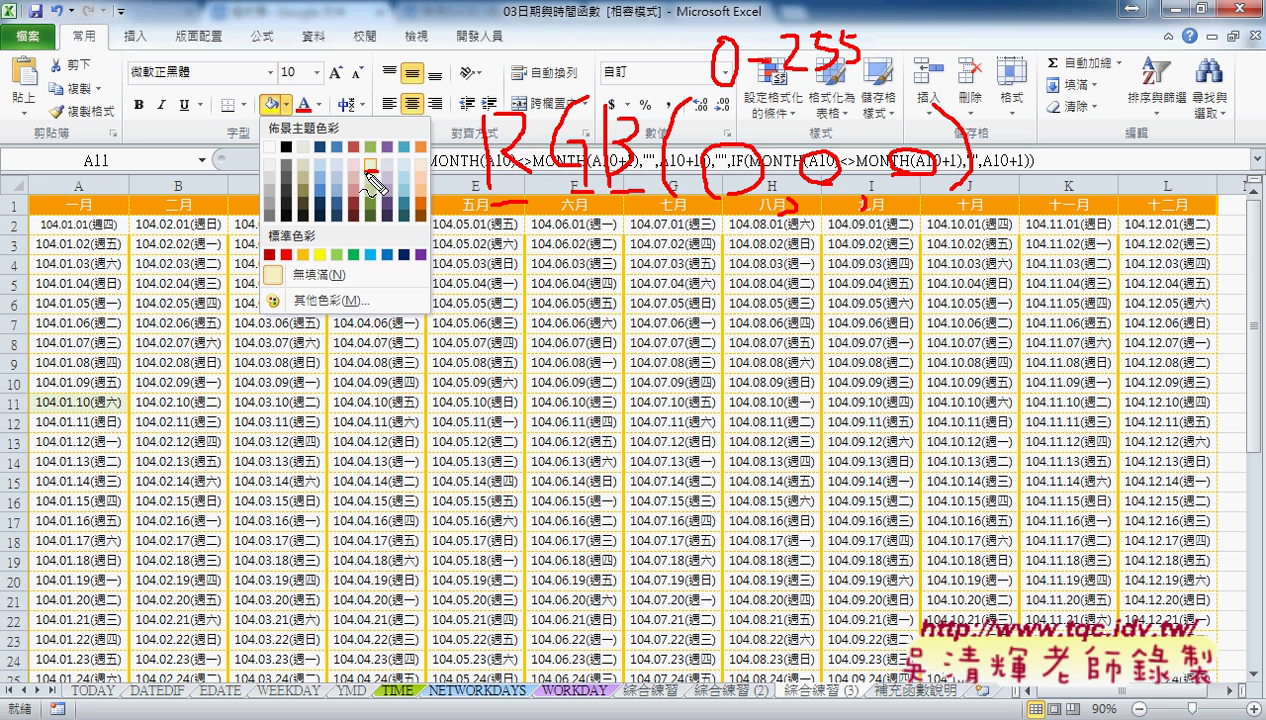
left_click_drag(374, 156, 366, 172)
left_click_drag(371, 205, 369, 208)
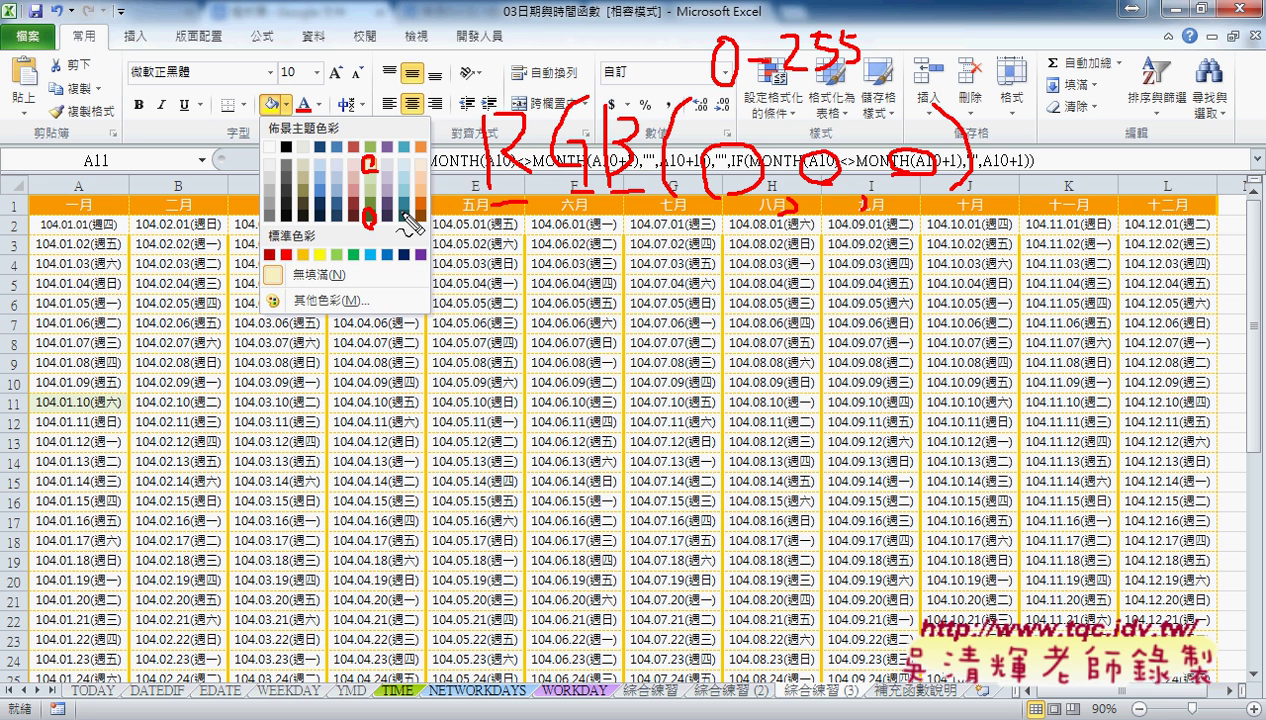
left_click_drag(386, 188, 454, 161)
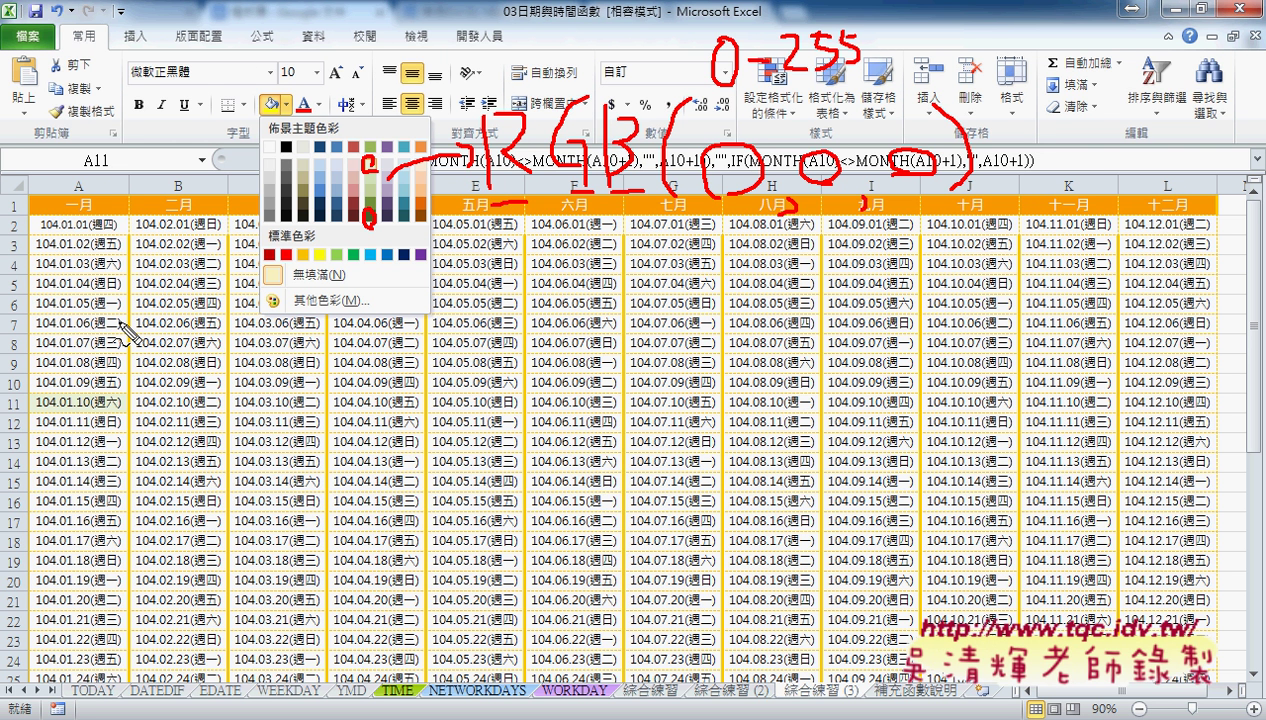
key("Escape")
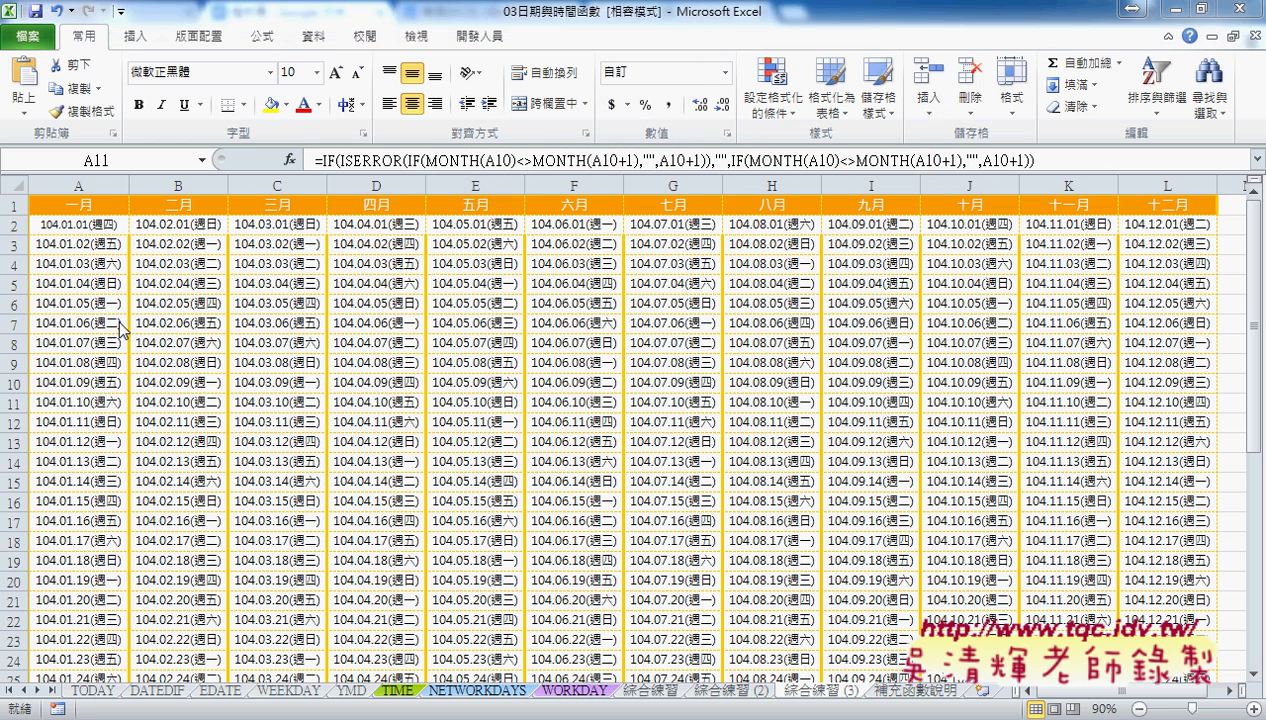
left_click(288, 105)
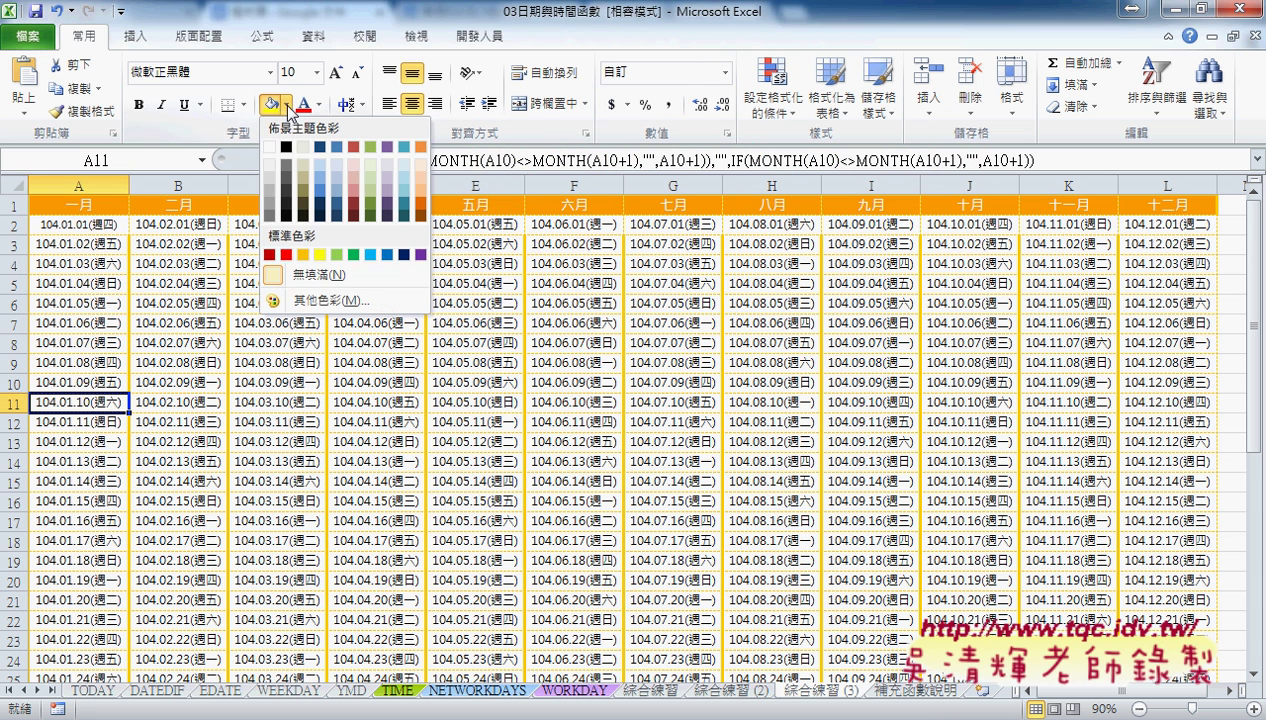
left_click(325, 300)
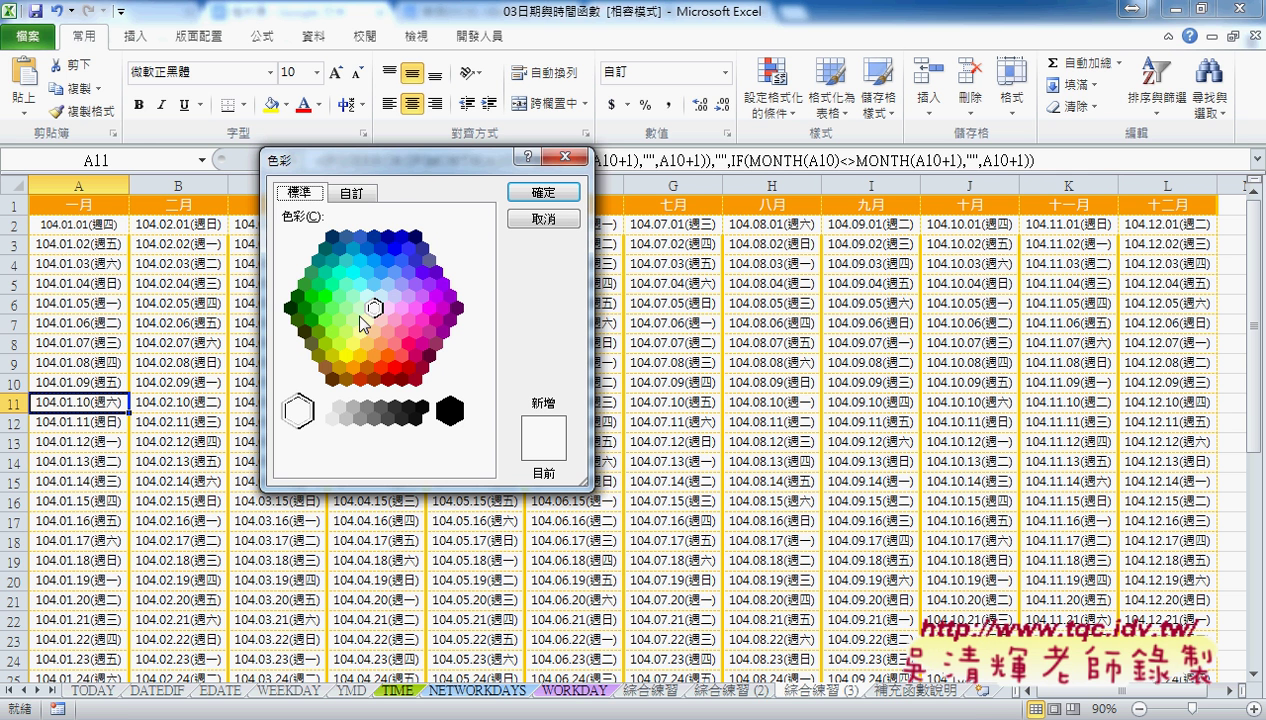
left_click(358, 308)
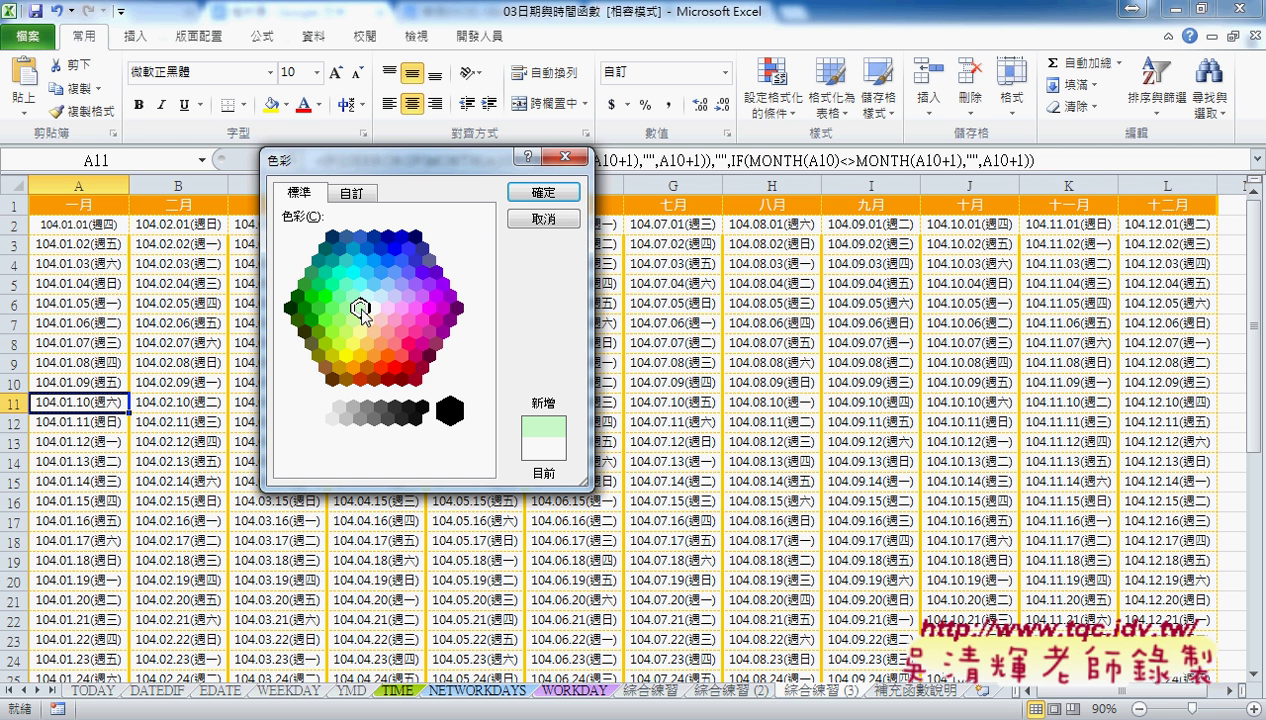
left_click(353, 194)
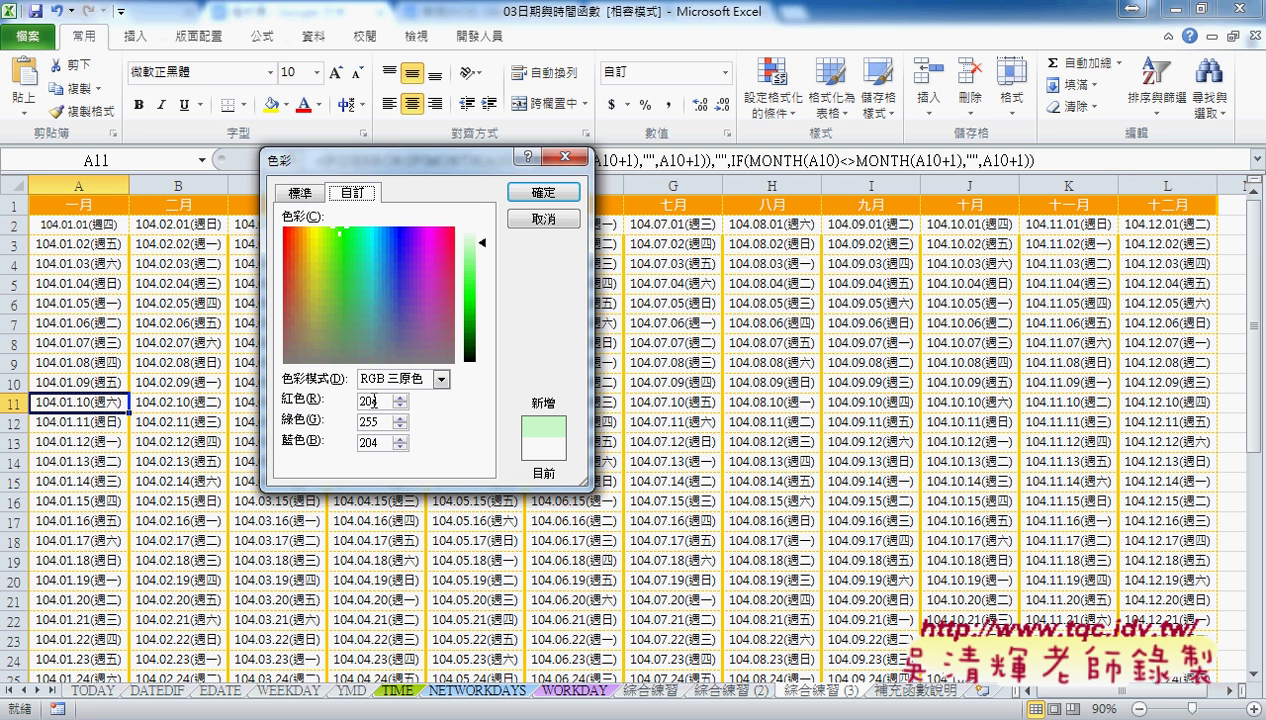
double_click(369, 400)
double_click(367, 420)
double_click(366, 442)
double_click(372, 421)
double_click(372, 442)
left_click(302, 194)
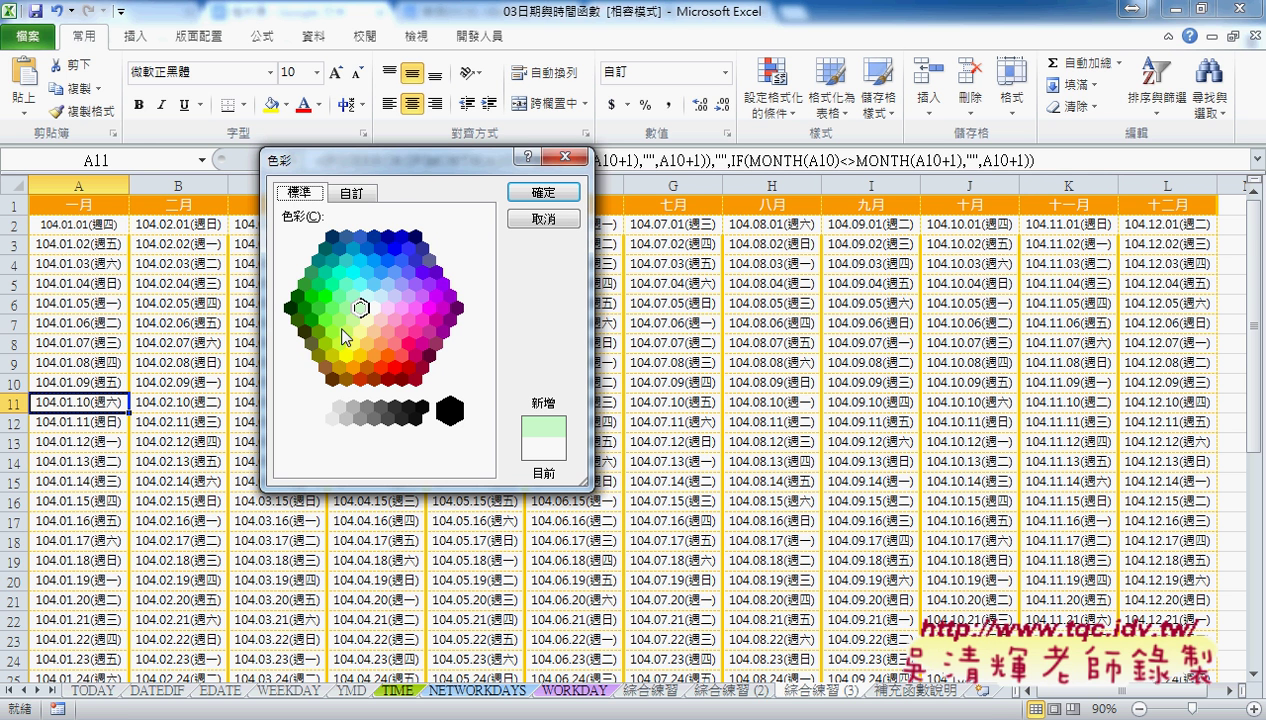
left_click(318, 356)
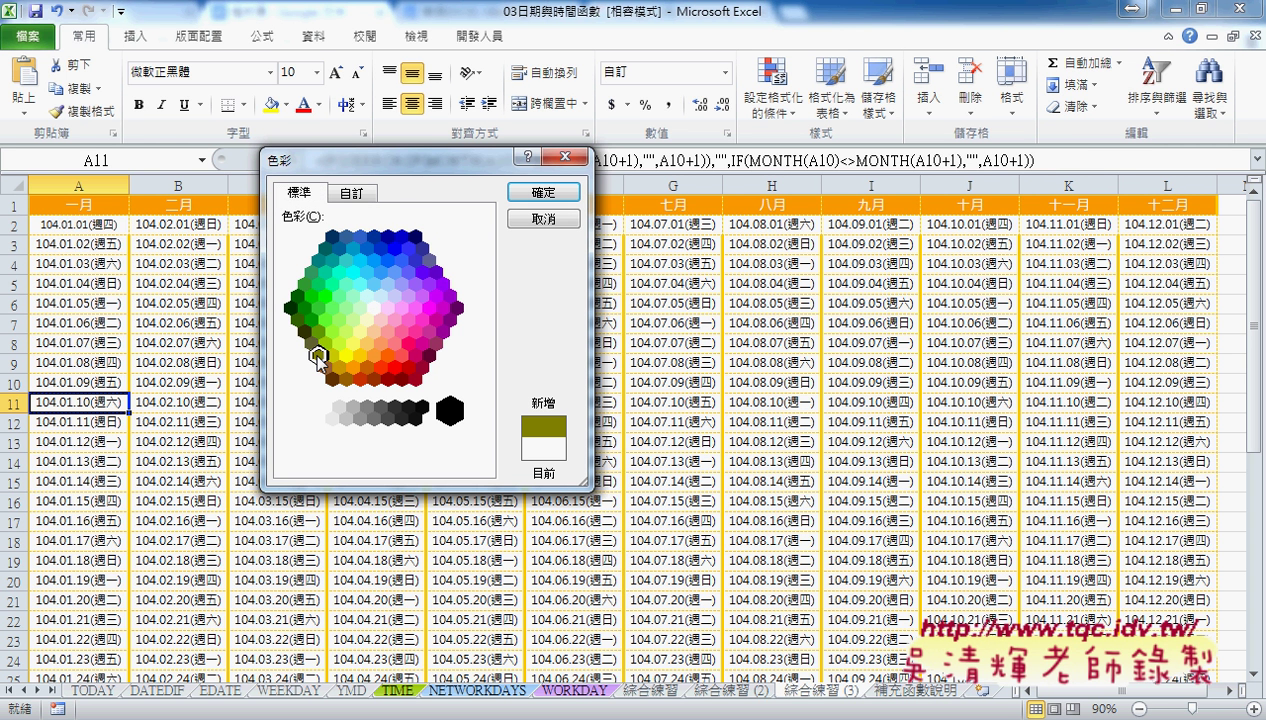
left_click(310, 344)
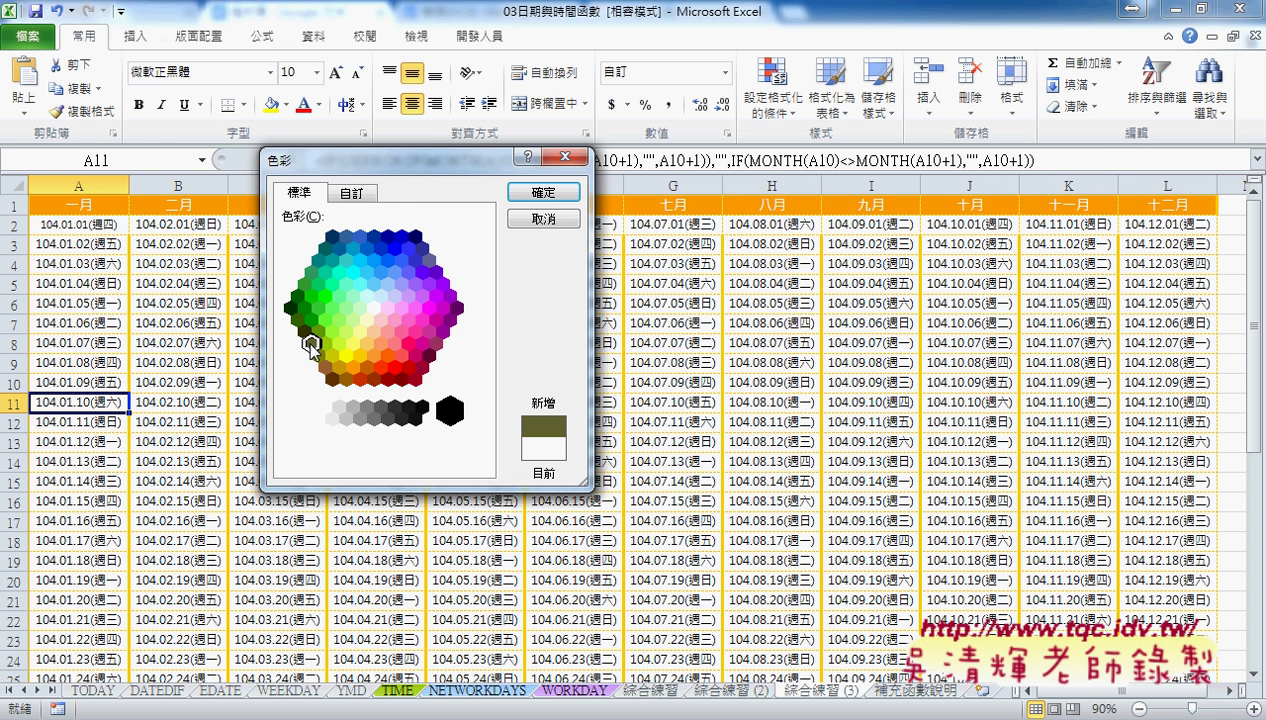
left_click(358, 194)
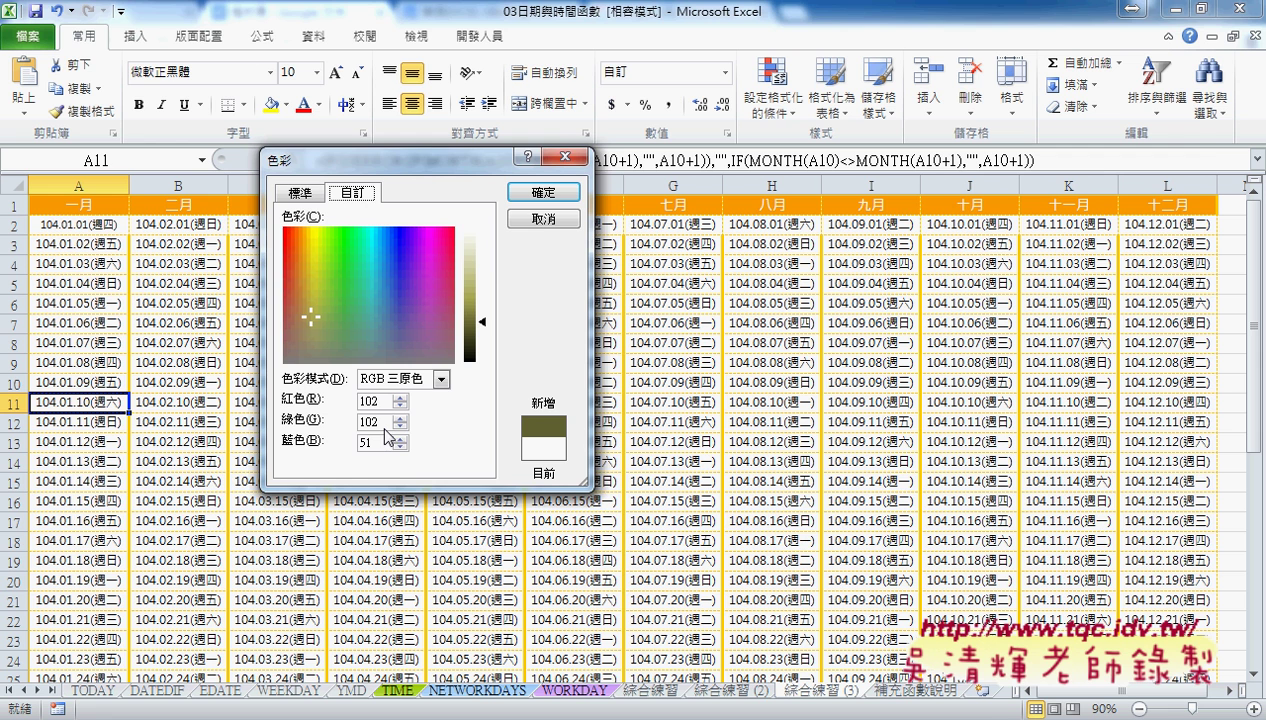
left_click(543, 218)
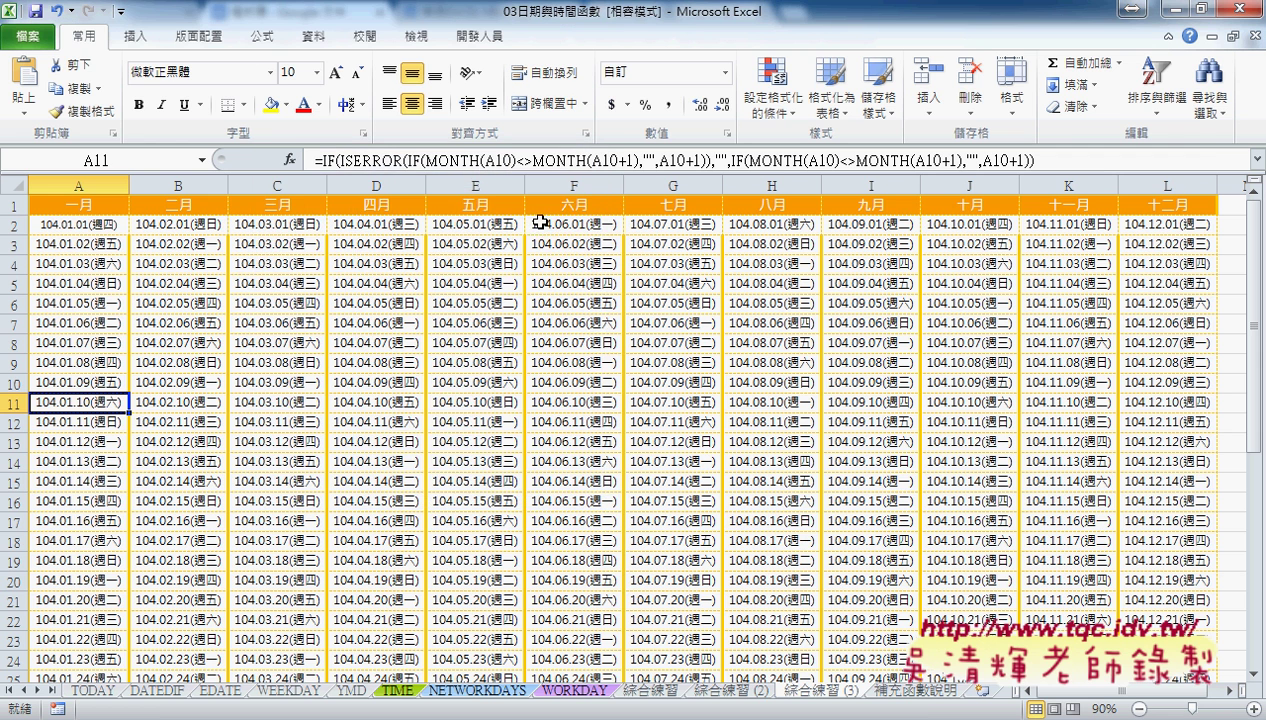
left_click_drag(1114, 691, 1130, 700)
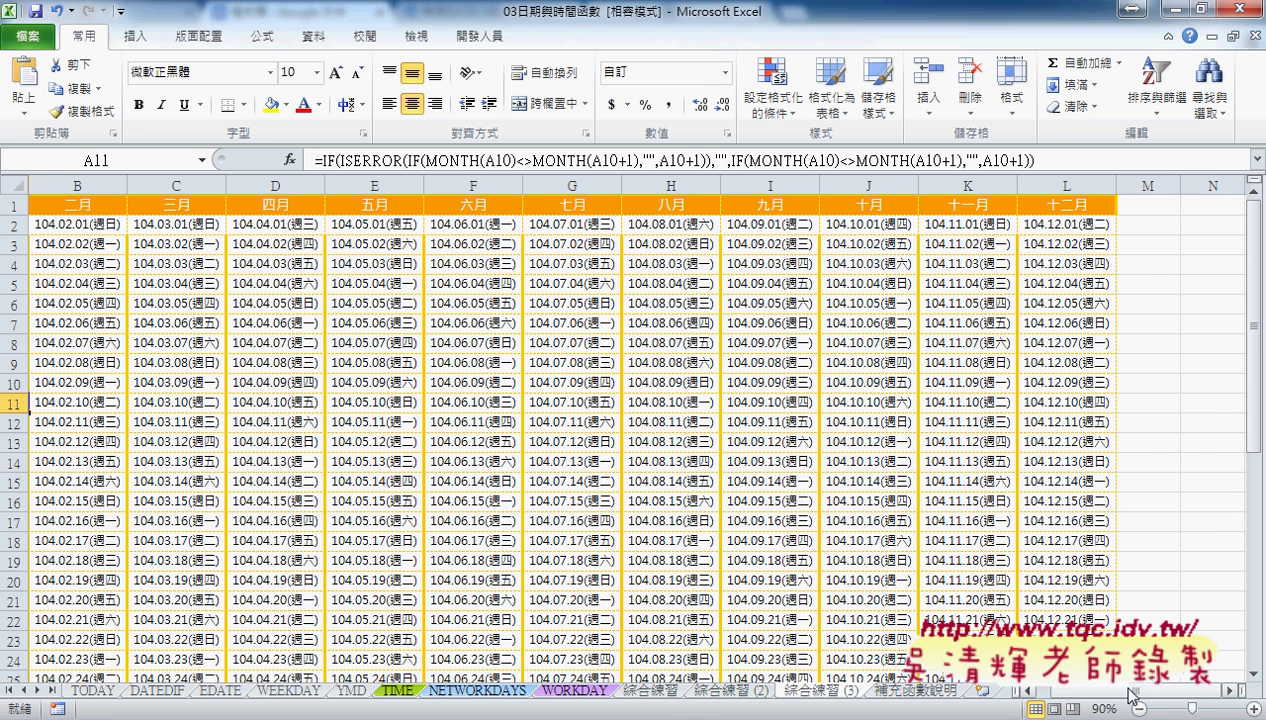
left_click_drag(1130, 700, 1112, 697)
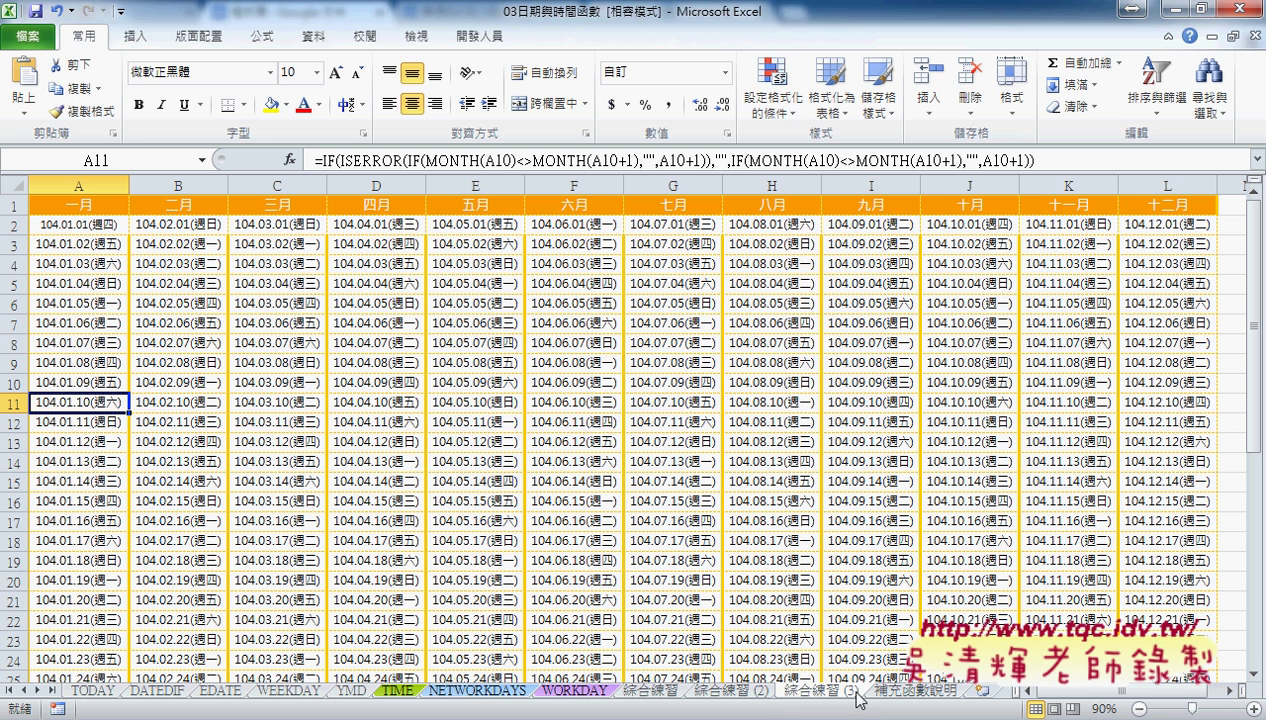
Open the Visual Basic editor on Module1 and select the 格式化日期 macro name.
left_click(774, 110)
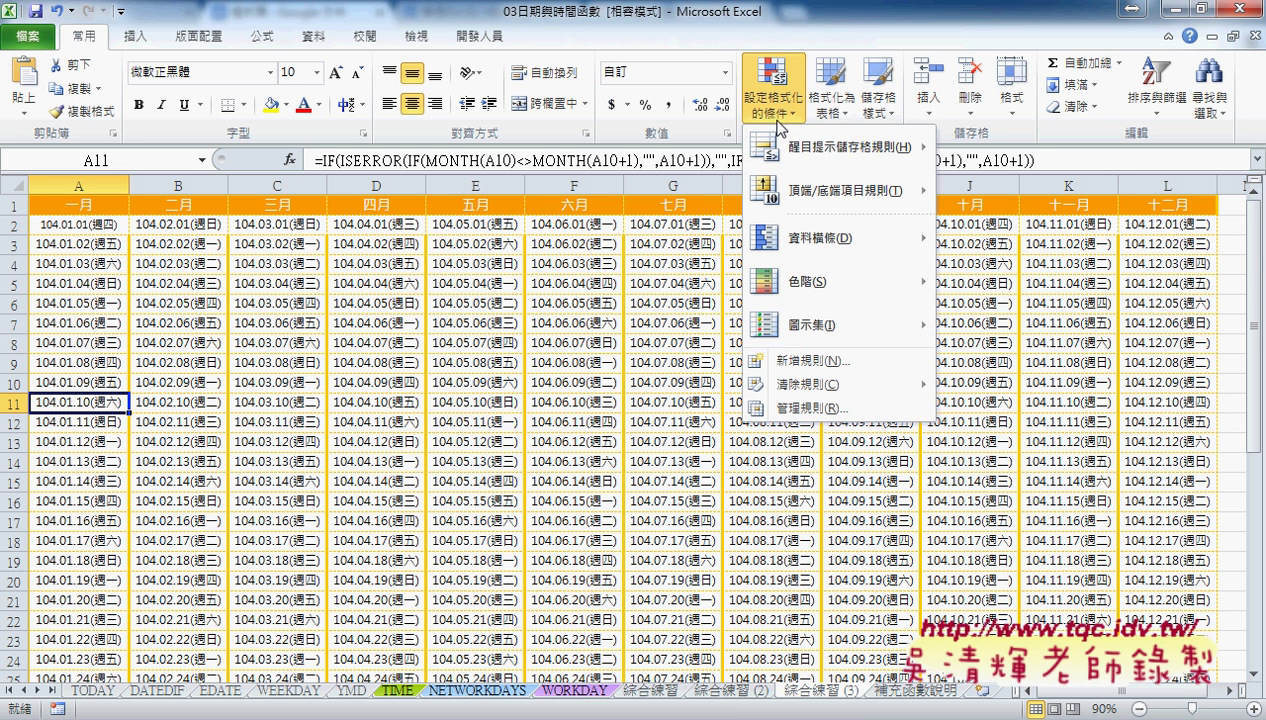
mouse_move(806, 384)
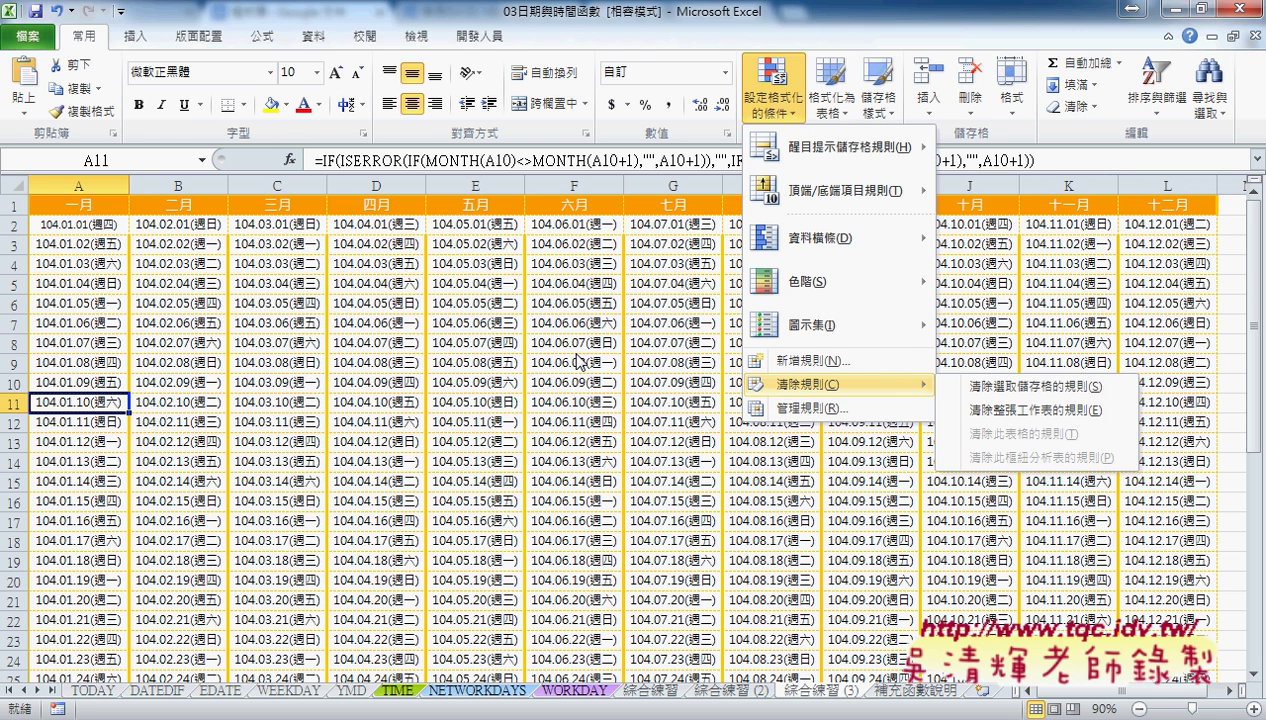
left_click(487, 40)
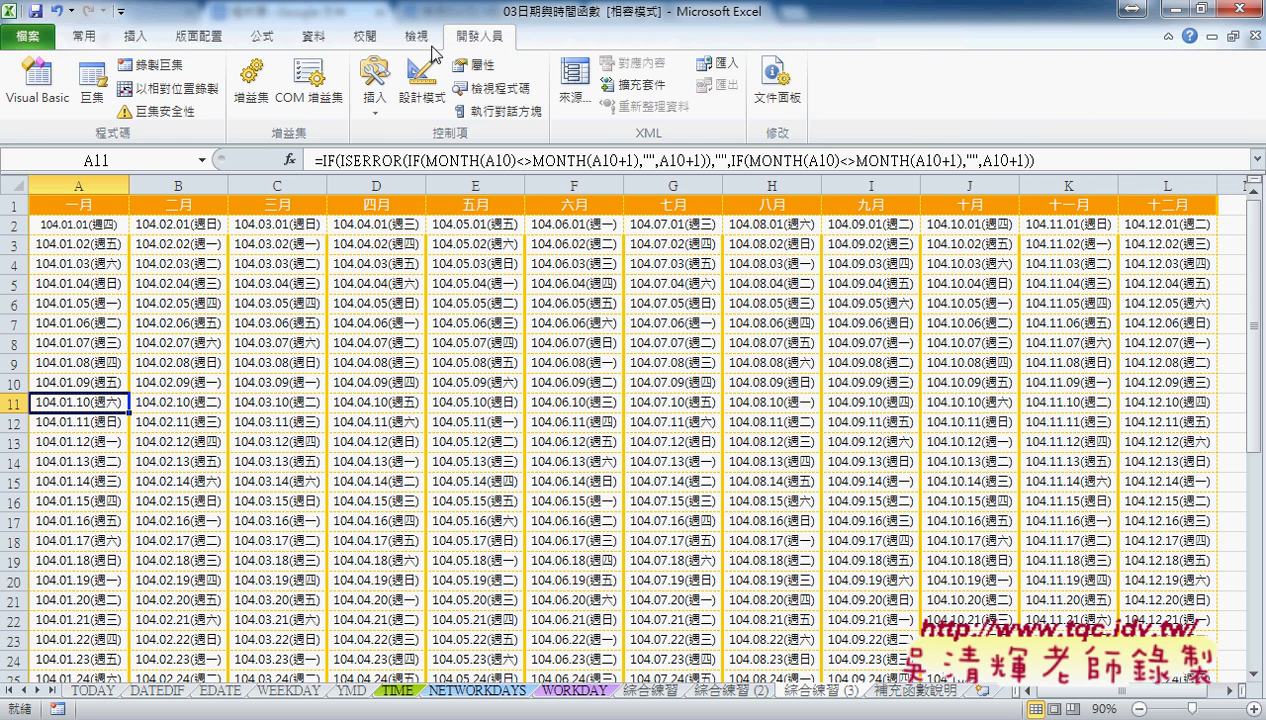
left_click(38, 82)
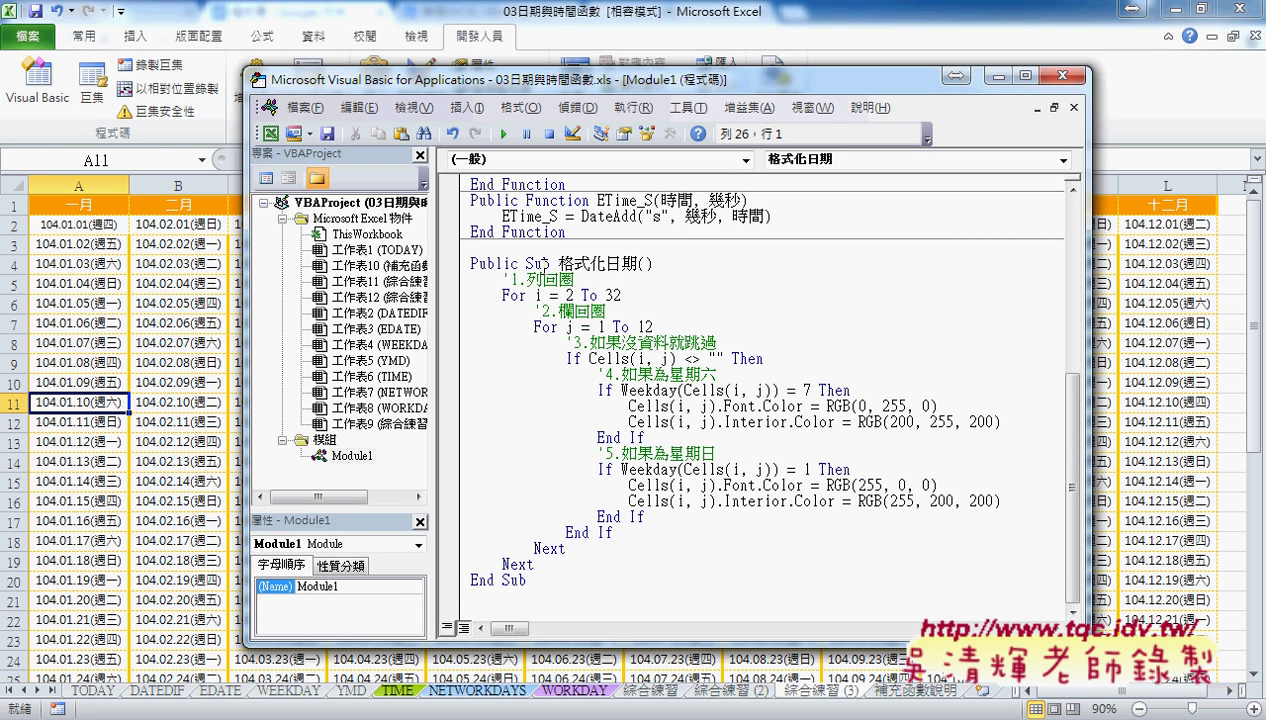
left_click_drag(558, 264, 642, 270)
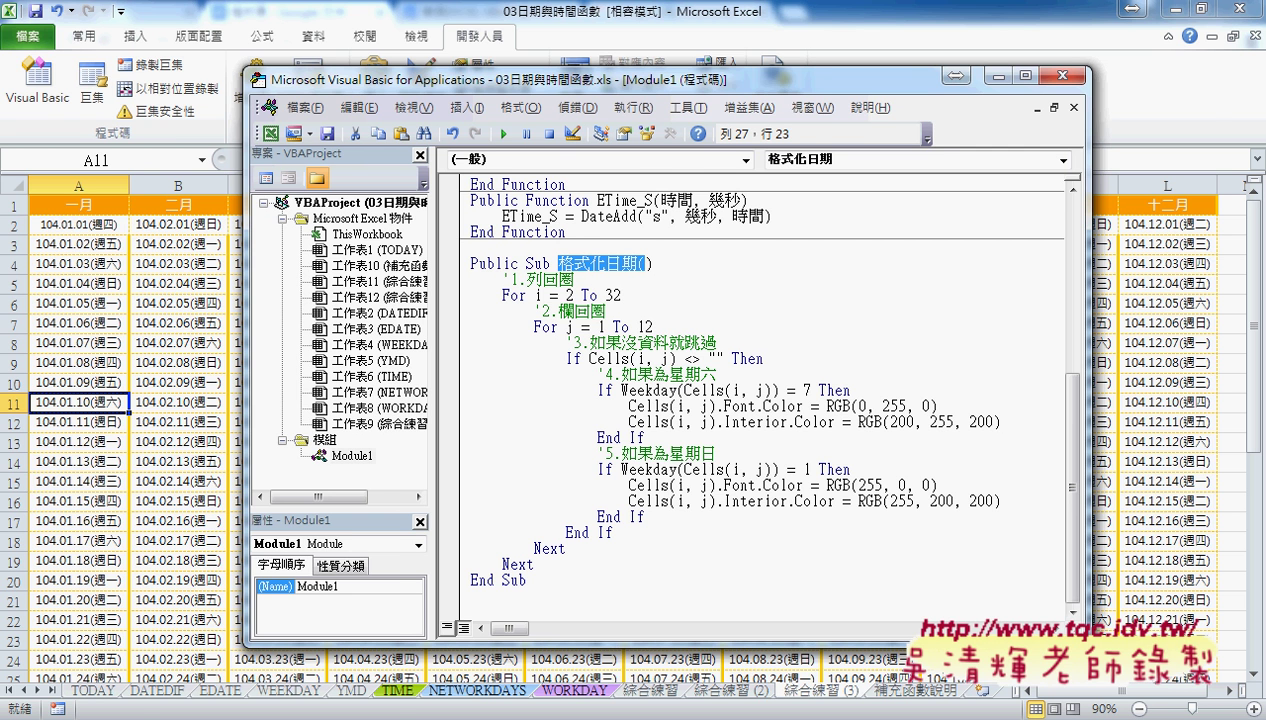
Select the full 還原格式 procedure code in the Google Docs code document.
left_click(286, 647)
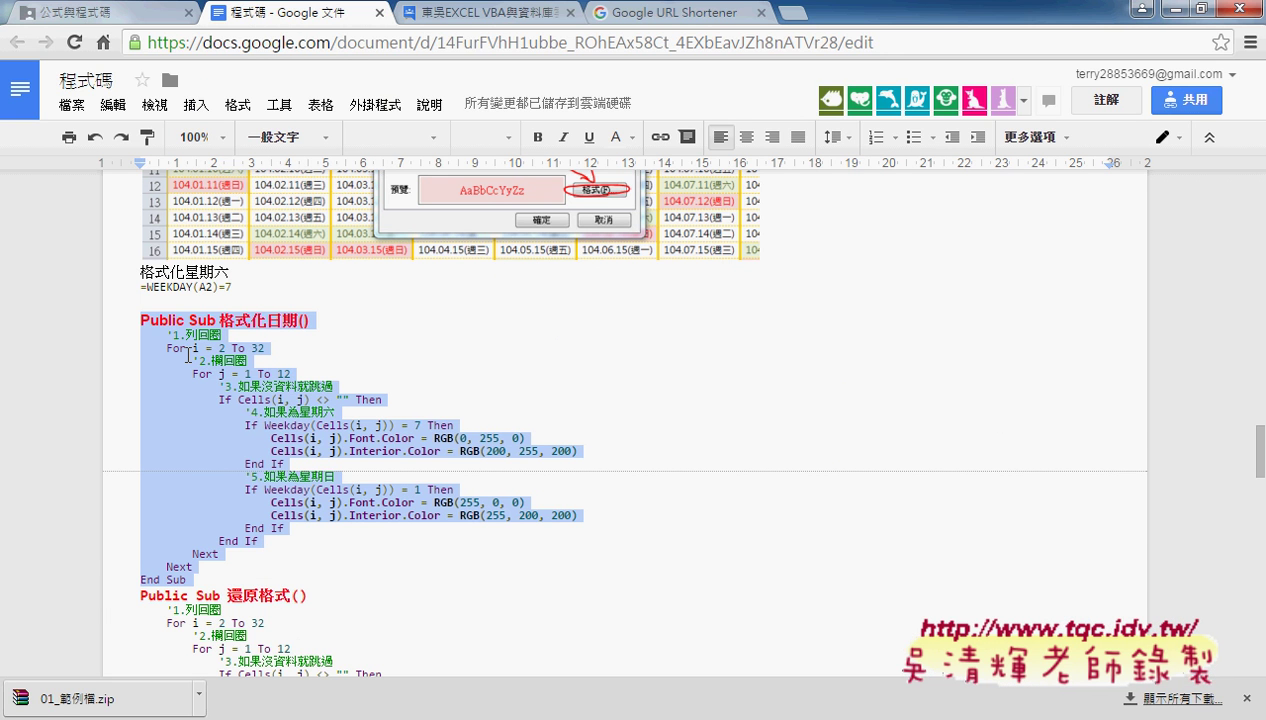
scroll(327, 479, "down", 1)
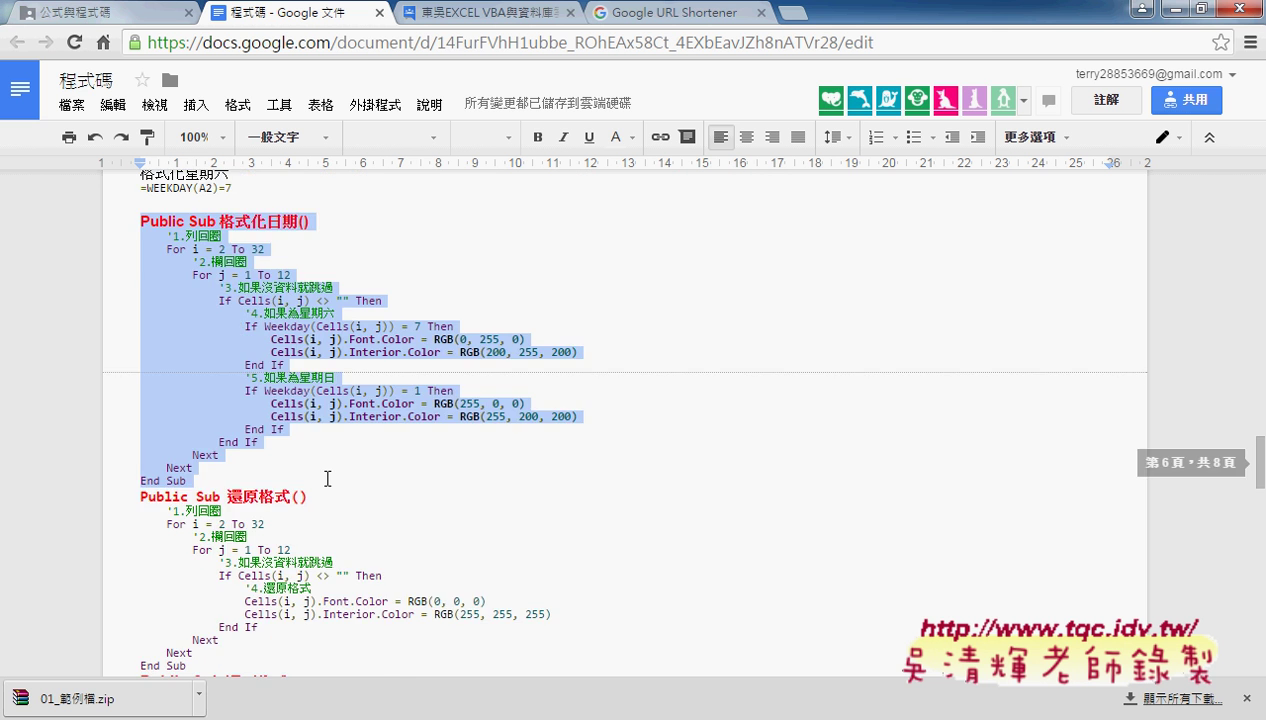
scroll(327, 479, "down", 1)
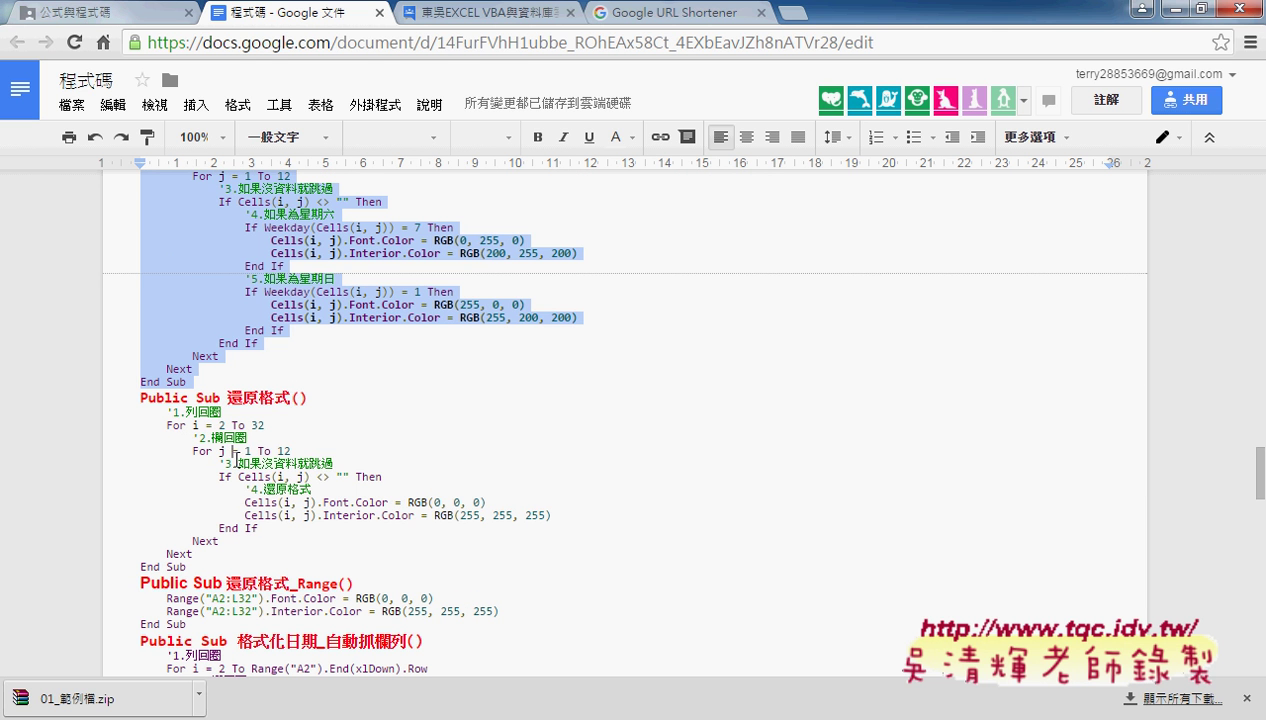
left_click(224, 515)
type("Public Sub 格式化日期()     '1.列回圈     For i = 2 To 32         '2.欄回圈         For j = 1 To 12             '3.如果沒資料就跳過             If Cells(i, j) <> \"\" Then                 '4.如果為星期六                 If Weekday(Cells(i, j)) = 7 Then                     Cells(i, j).Font.Color = RGB(0, 255, 0)                     Cells(i, j).Interior.Color = RGB(200, 255, 200)                 End If                 '5.如果為星期日                 If Weekday(Cells(i, j)) = 1 Then                     Cells(i, j).Font.Color = RGB(255, 0, 0)                     Cells(i, j).Interior.Color = RGB(255, 200, 200)                 End If             End If         Next     Next End Sub")
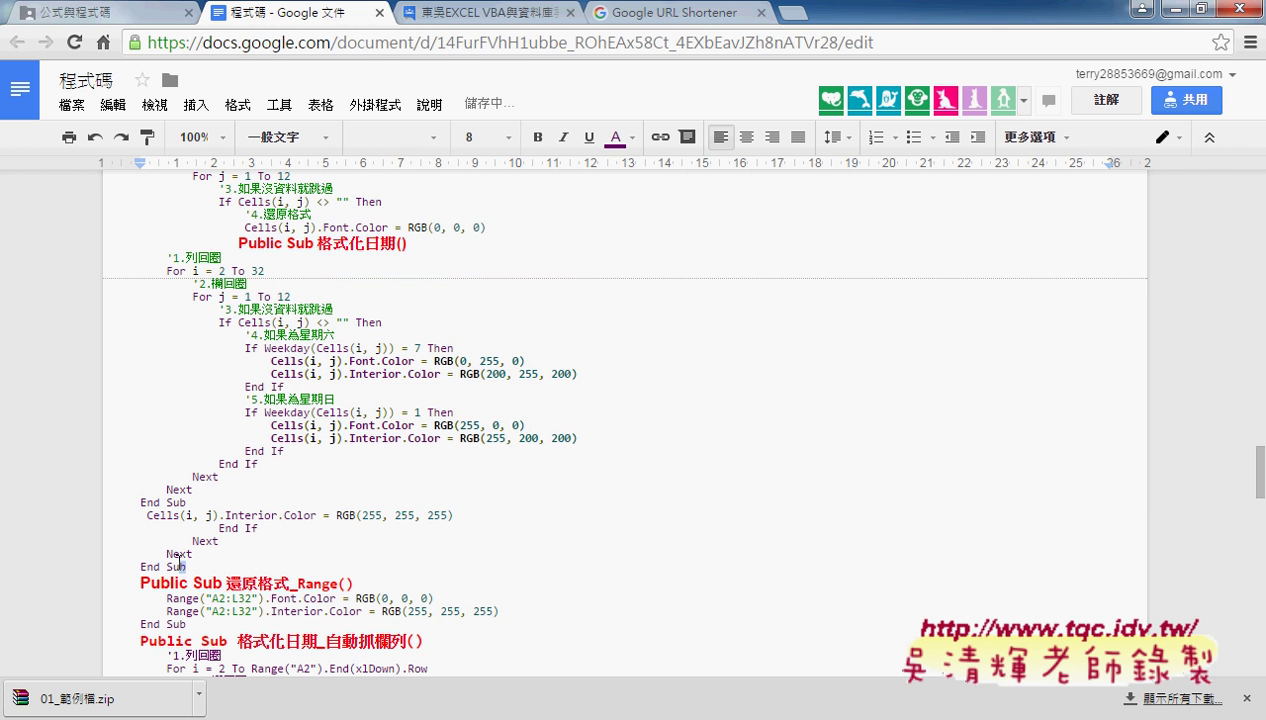
key("ctrl+z")
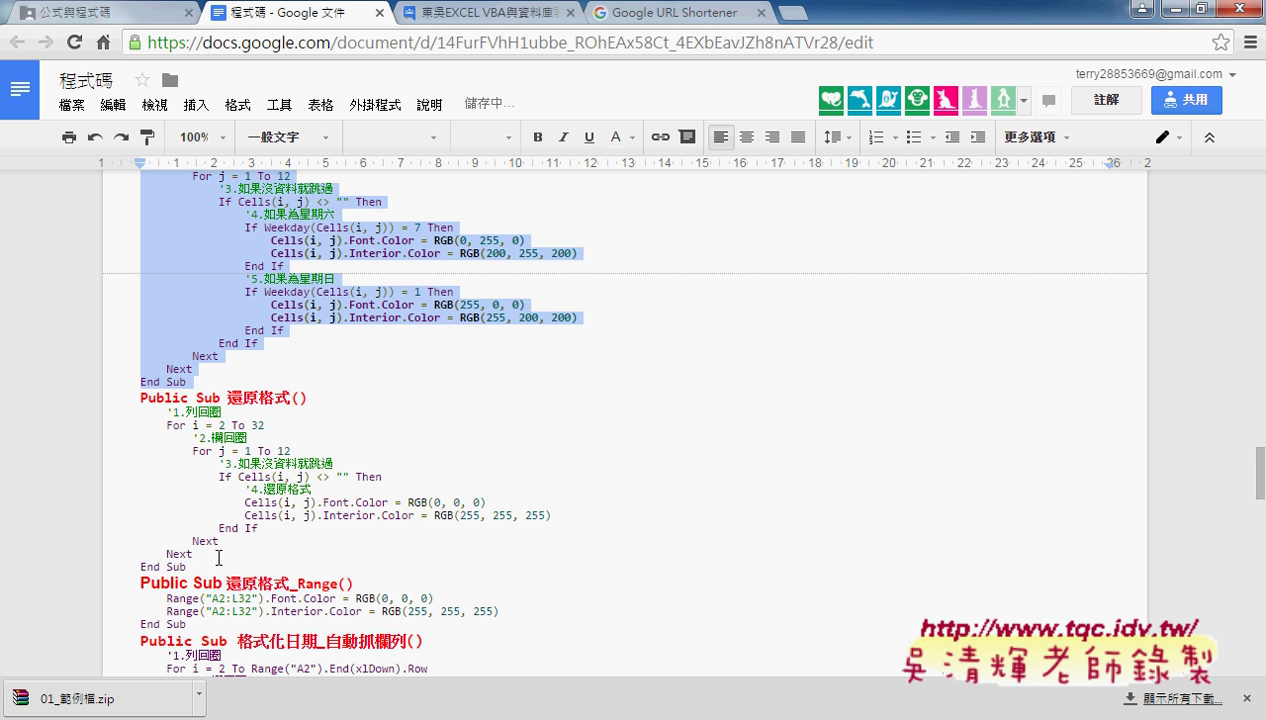
mouse_move(212, 566)
left_mouse_down()
mouse_move(154, 551)
mouse_move(132, 401)
left_mouse_up()
key("ctrl+c")
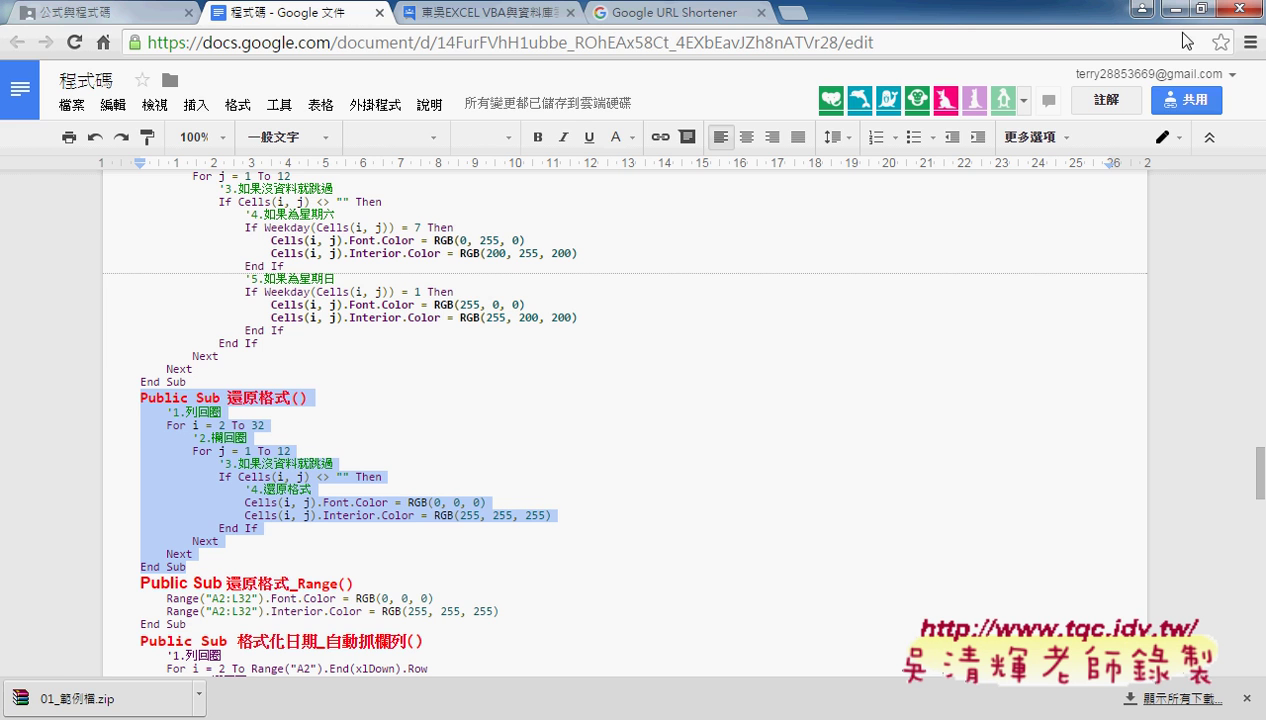
Paste the 還原格式 procedure into Module1 below the 格式化日期 macro.
left_click(1156, 10)
left_click(496, 607)
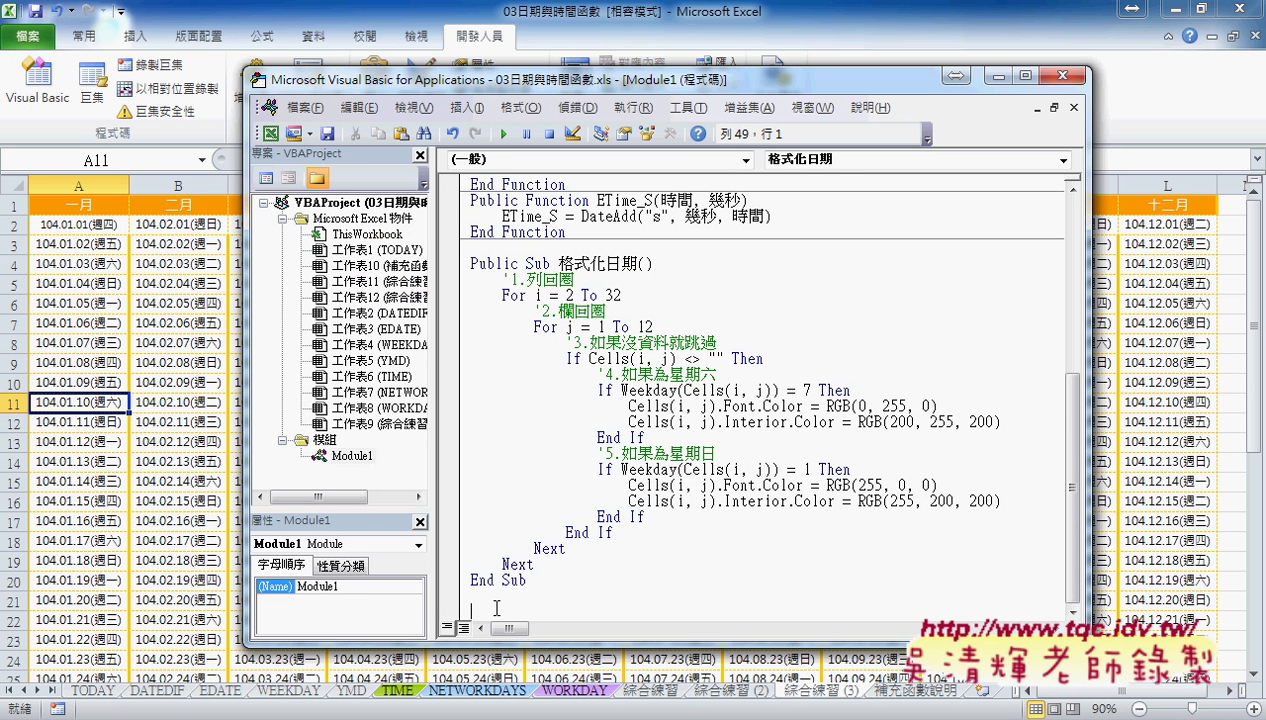
key("ctrl+v")
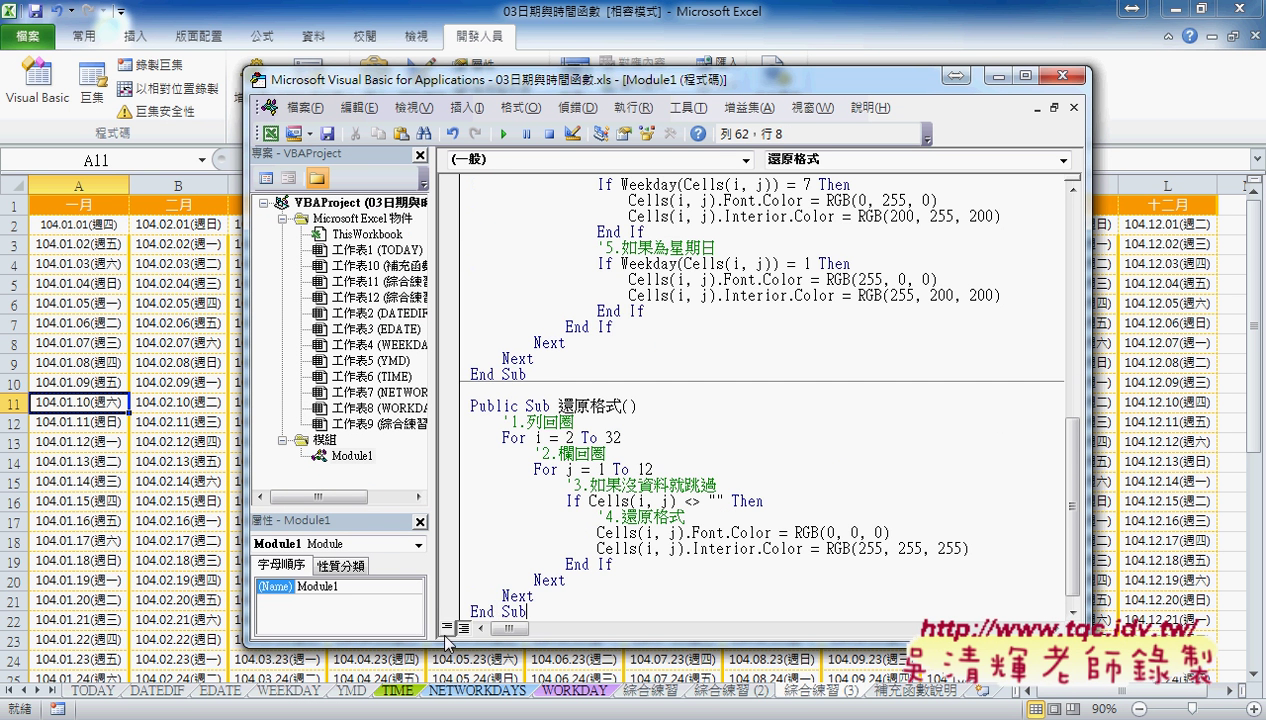
scroll(700, 300, "up", 3)
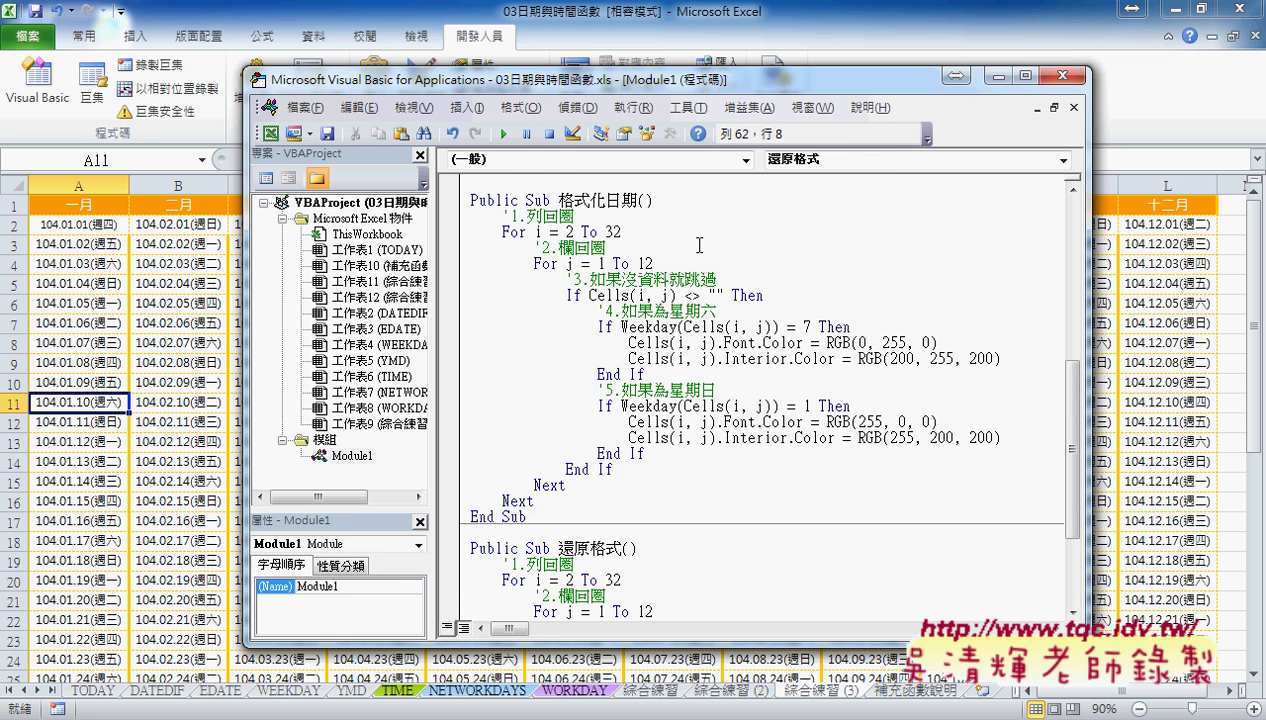
left_click_drag(601, 90, 680, 88)
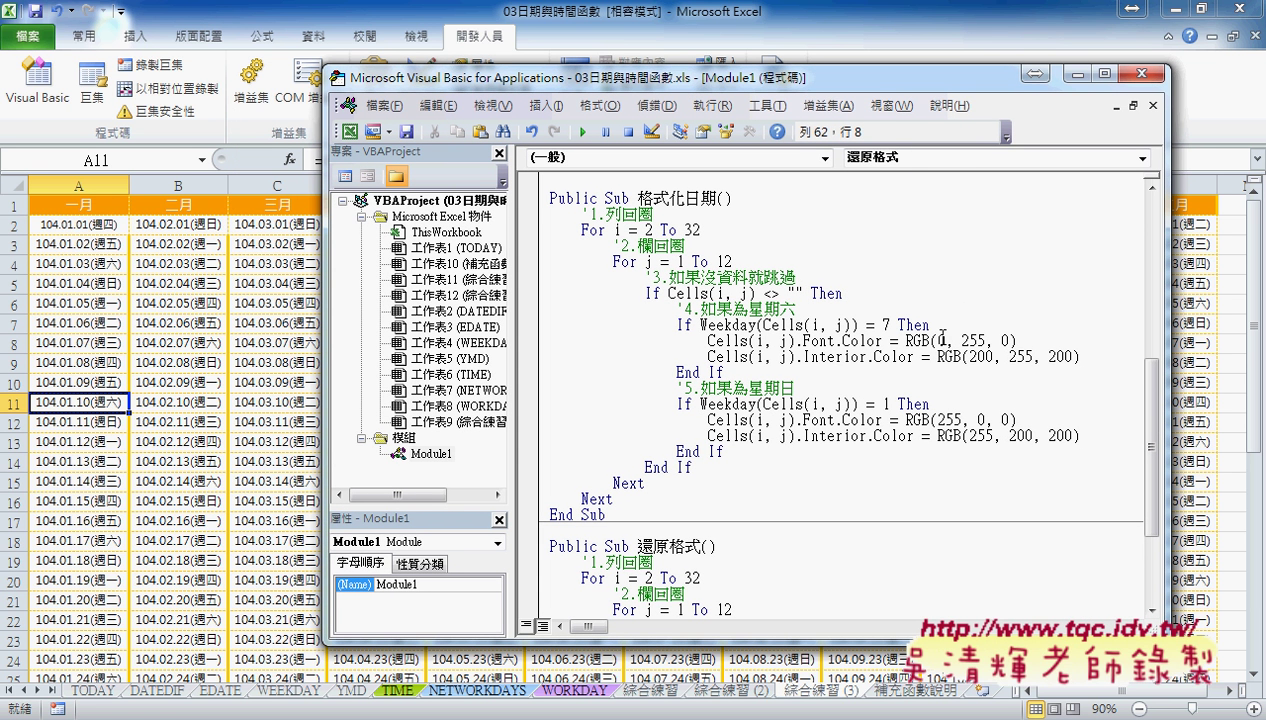
left_click_drag(939, 340, 1012, 342)
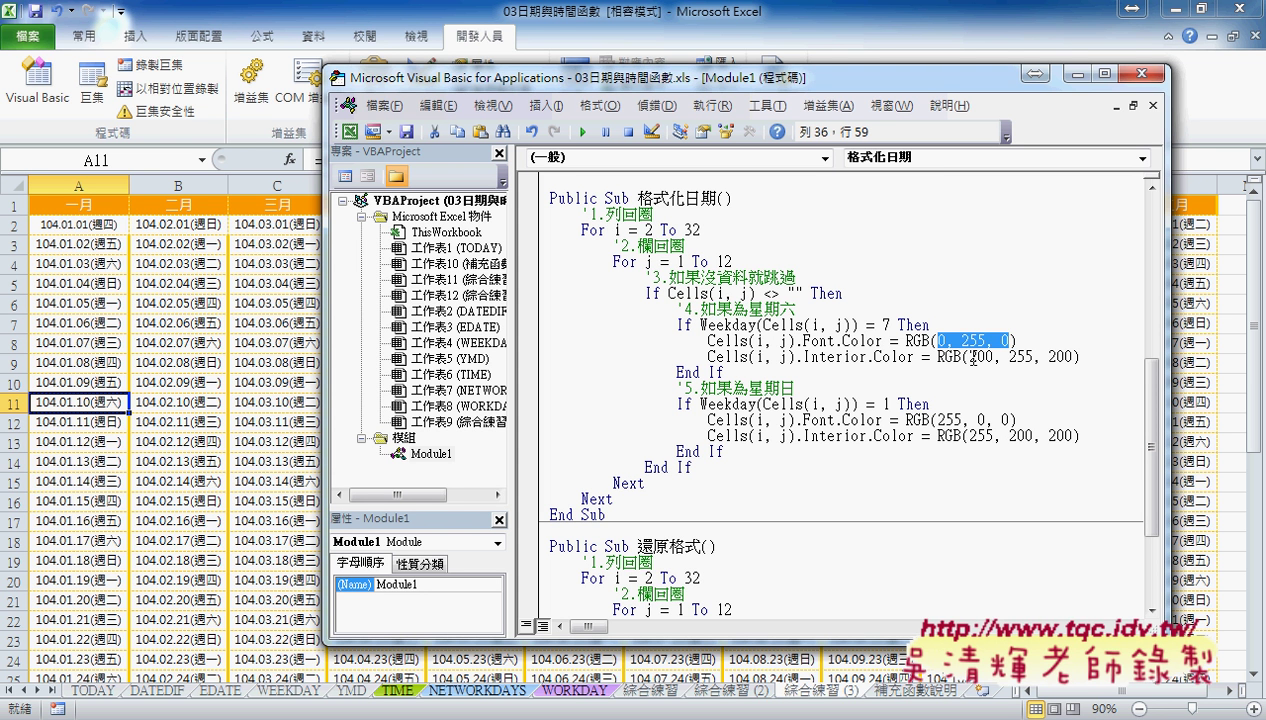
left_click_drag(803, 340, 892, 341)
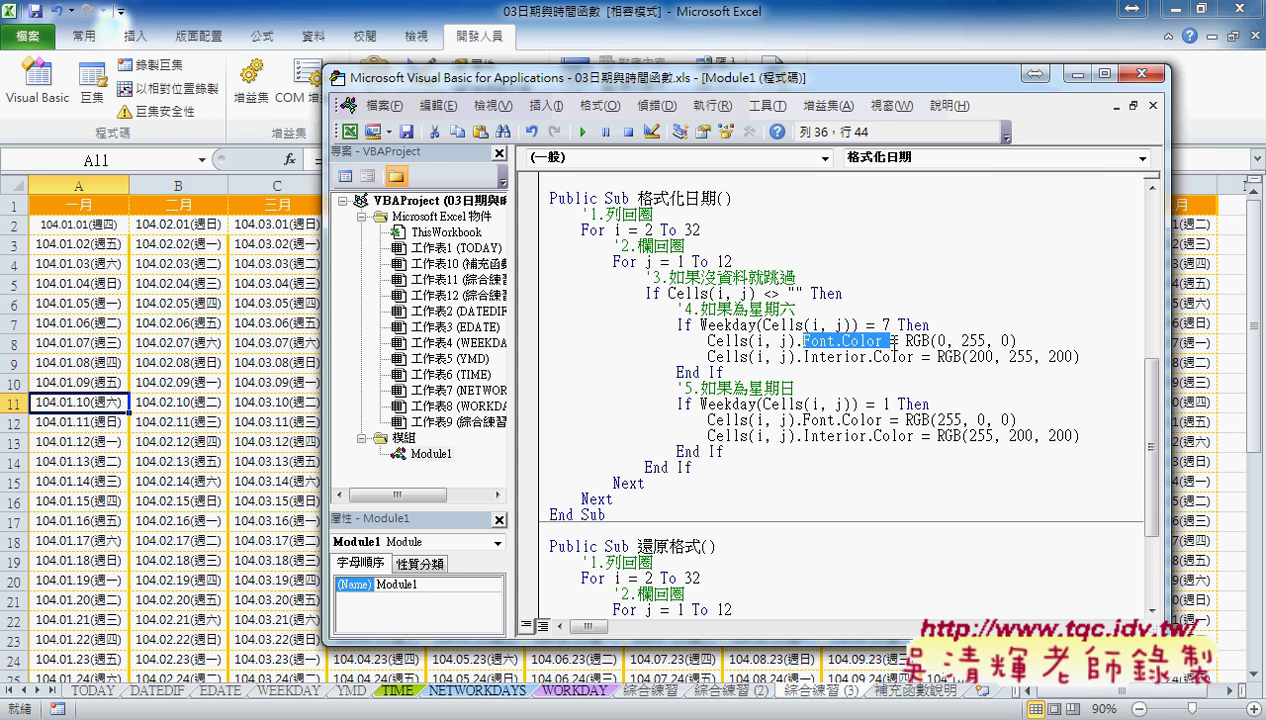
left_click(929, 340)
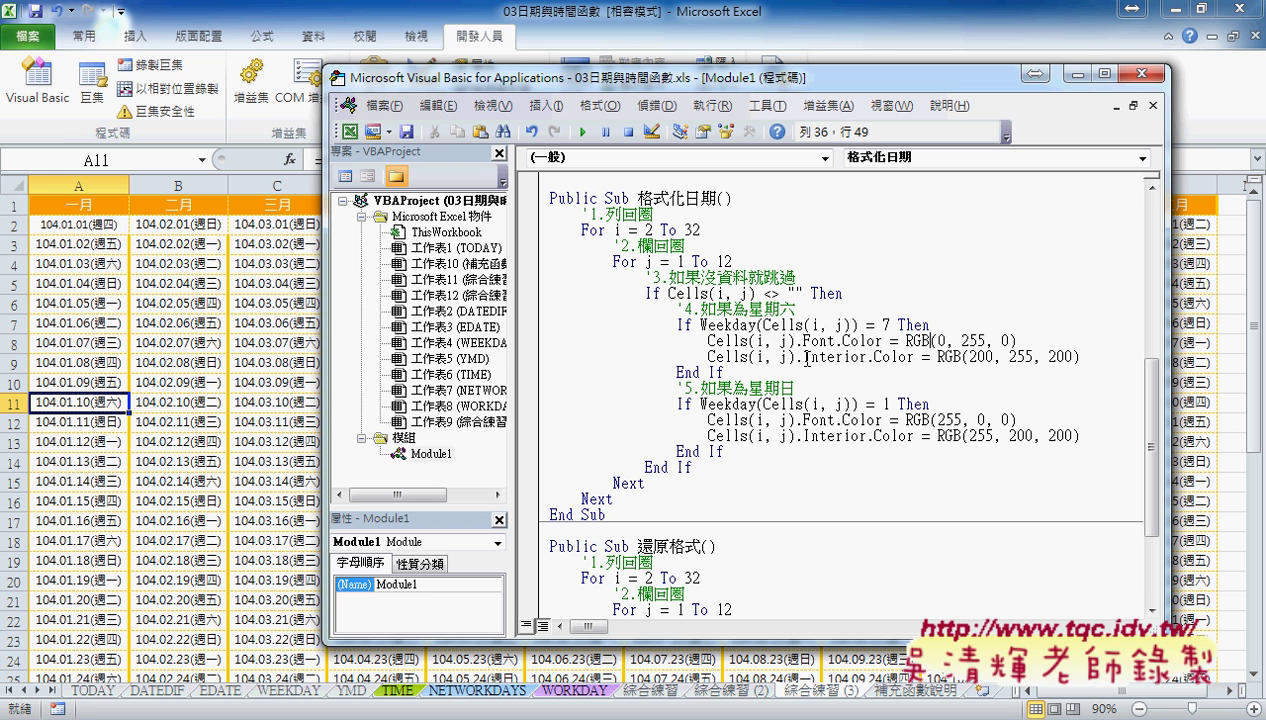
left_click_drag(805, 357, 920, 357)
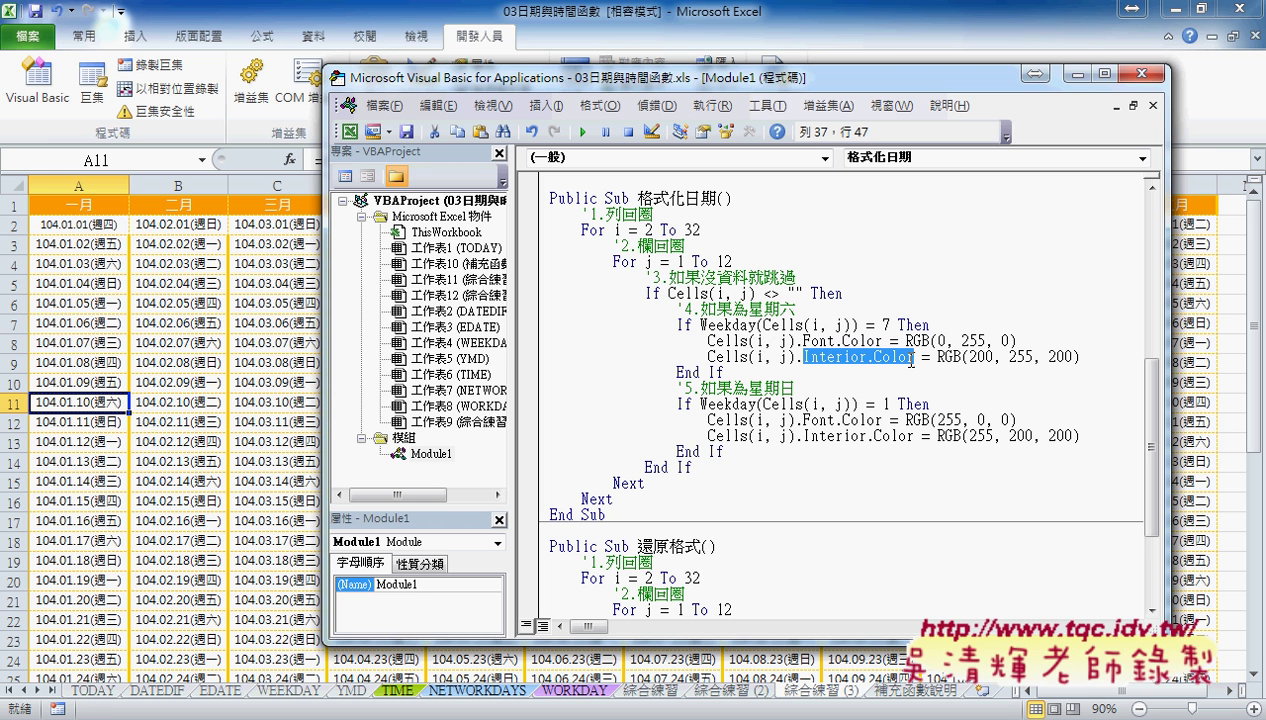
left_click(966, 357)
left_click_drag(968, 357, 992, 358)
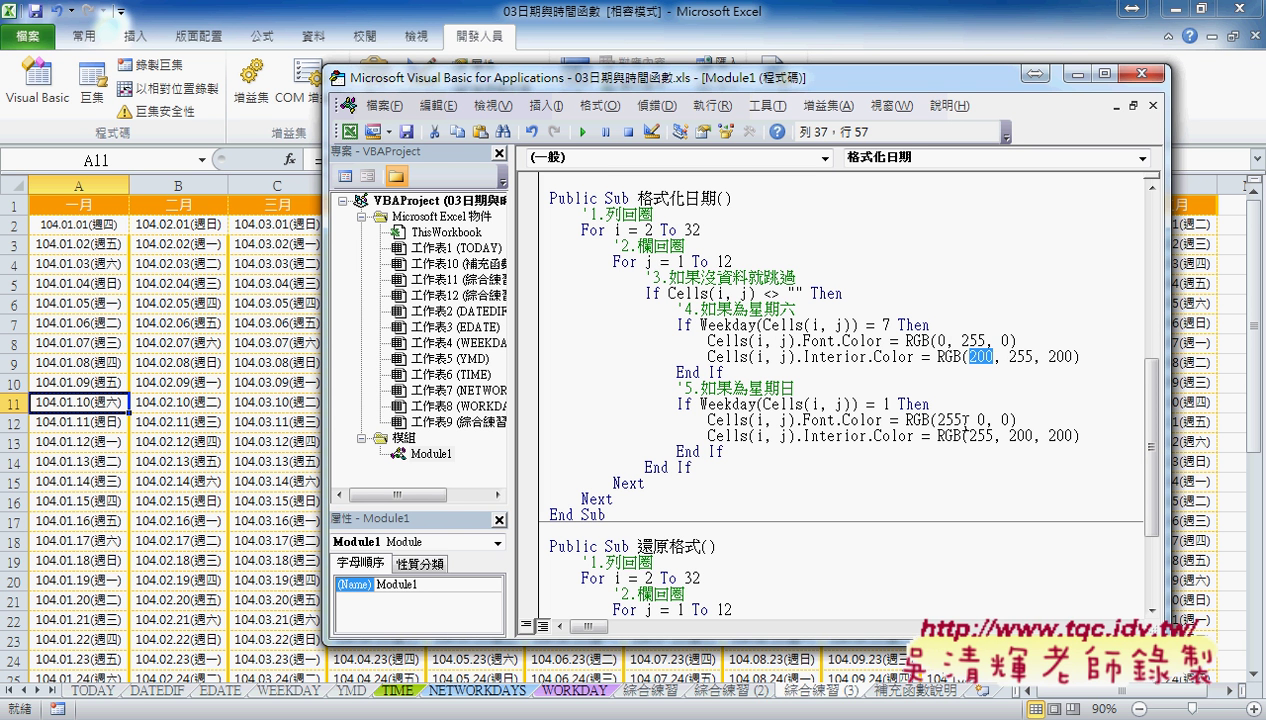
left_click_drag(940, 420, 962, 420)
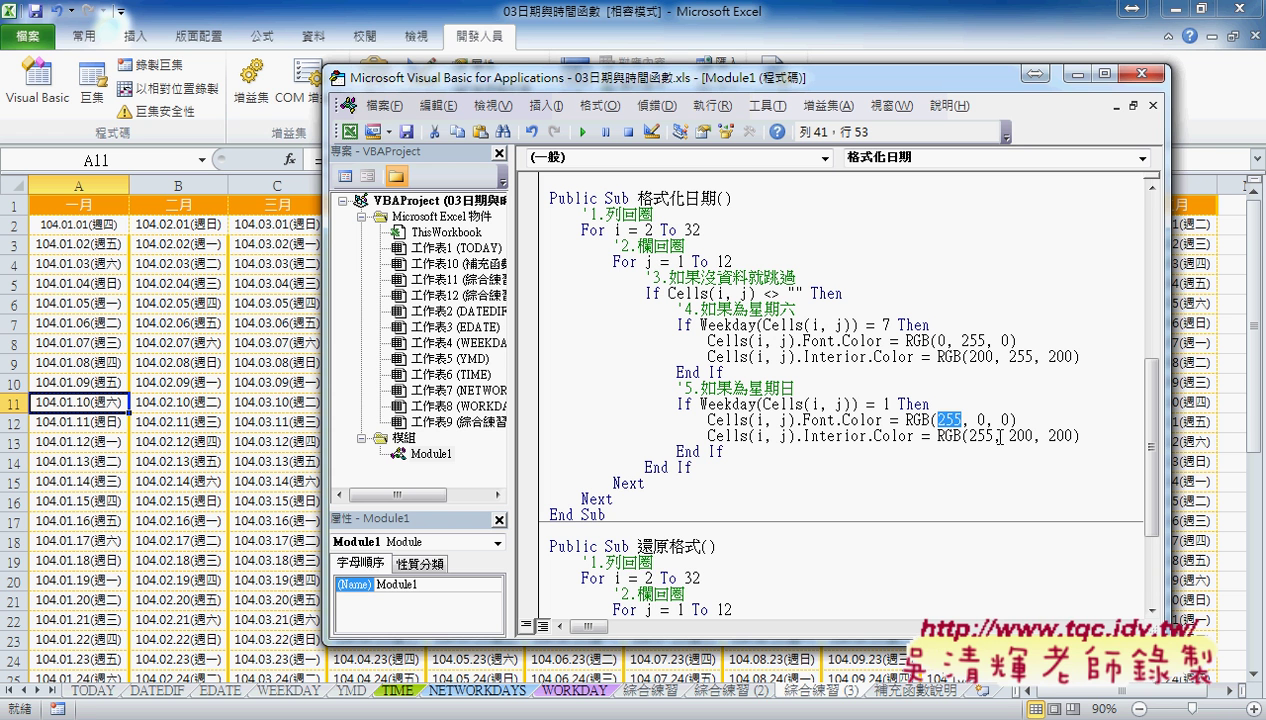
left_click(994, 436)
left_click_drag(1008, 436, 1078, 436)
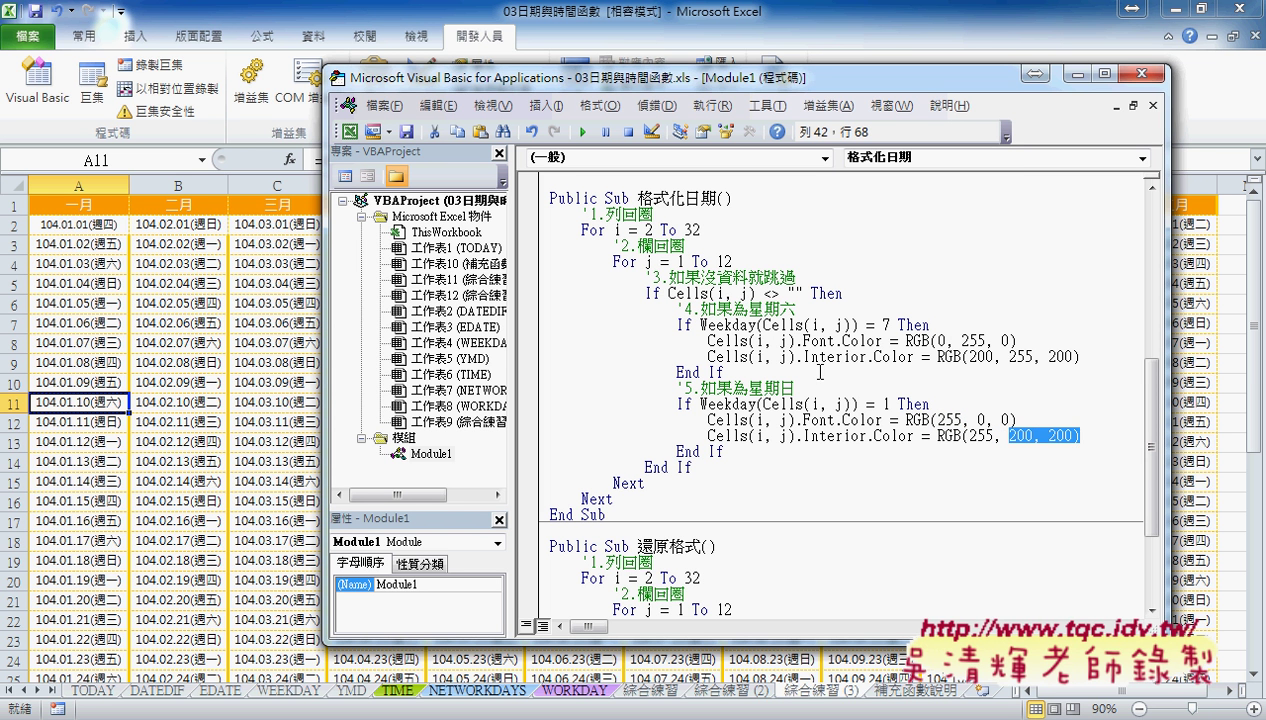
left_click_drag(582, 230, 700, 230)
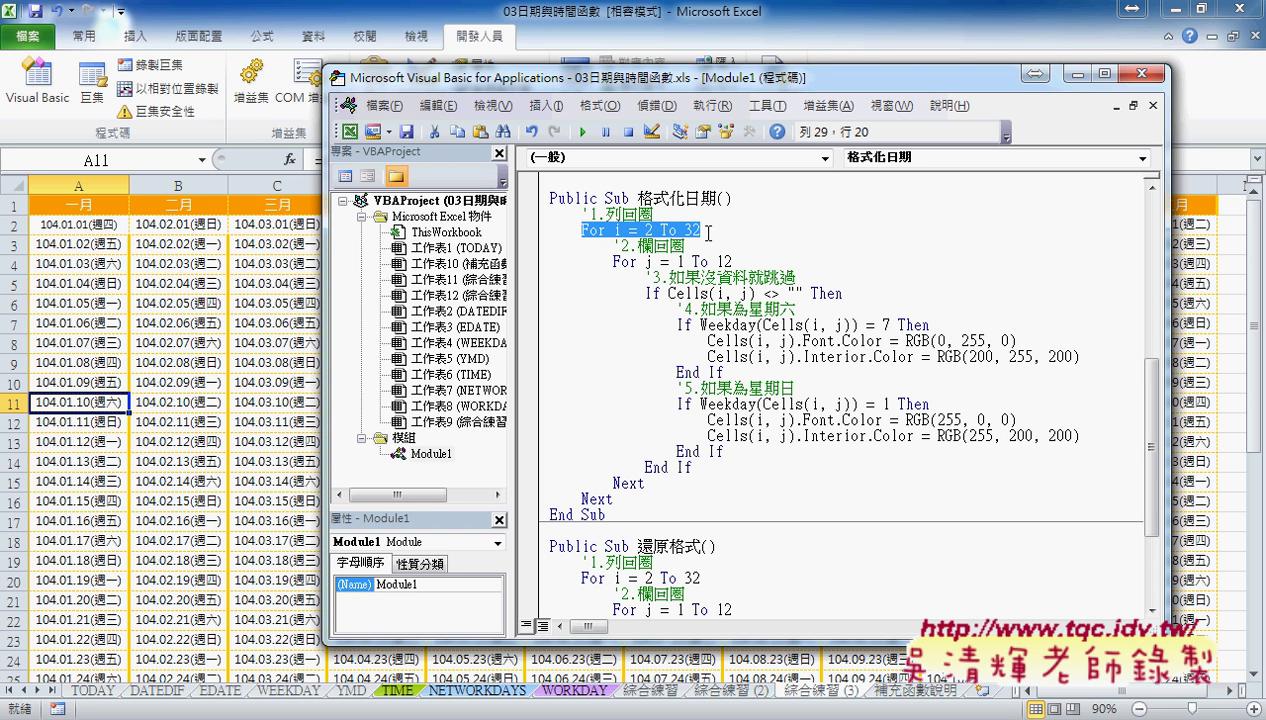
left_click(643, 261)
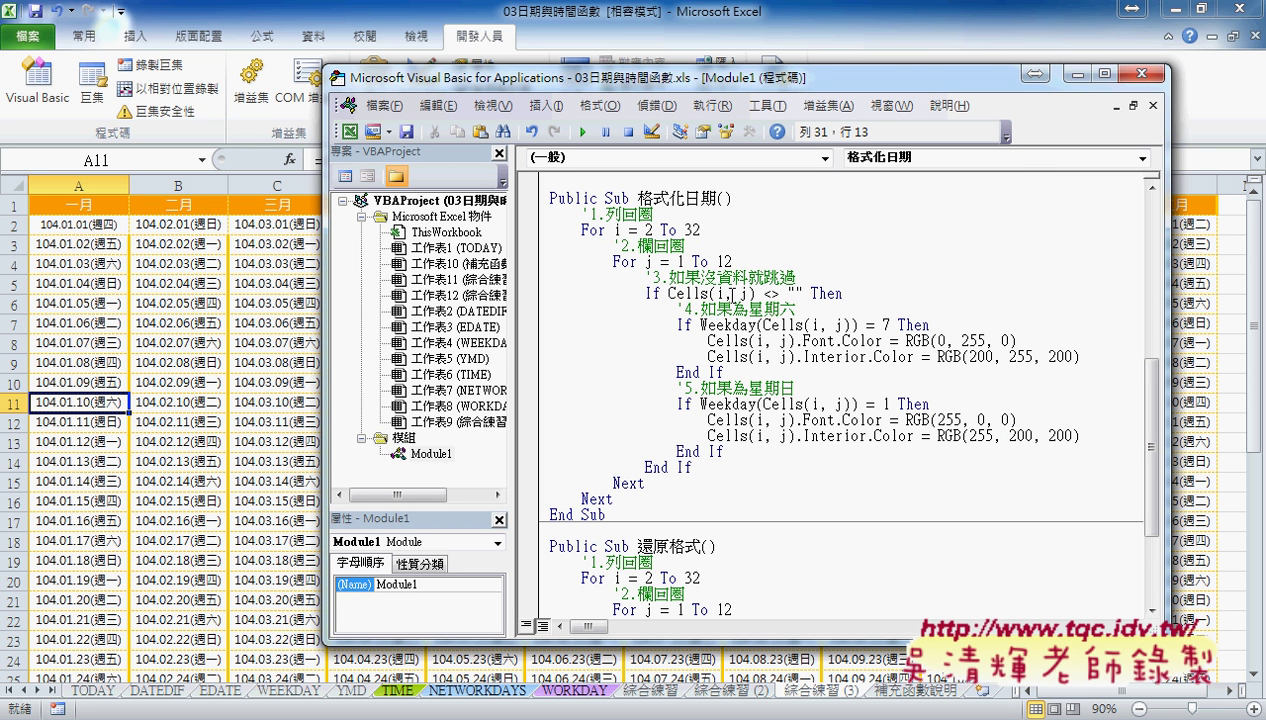
left_click_drag(668, 293, 805, 296)
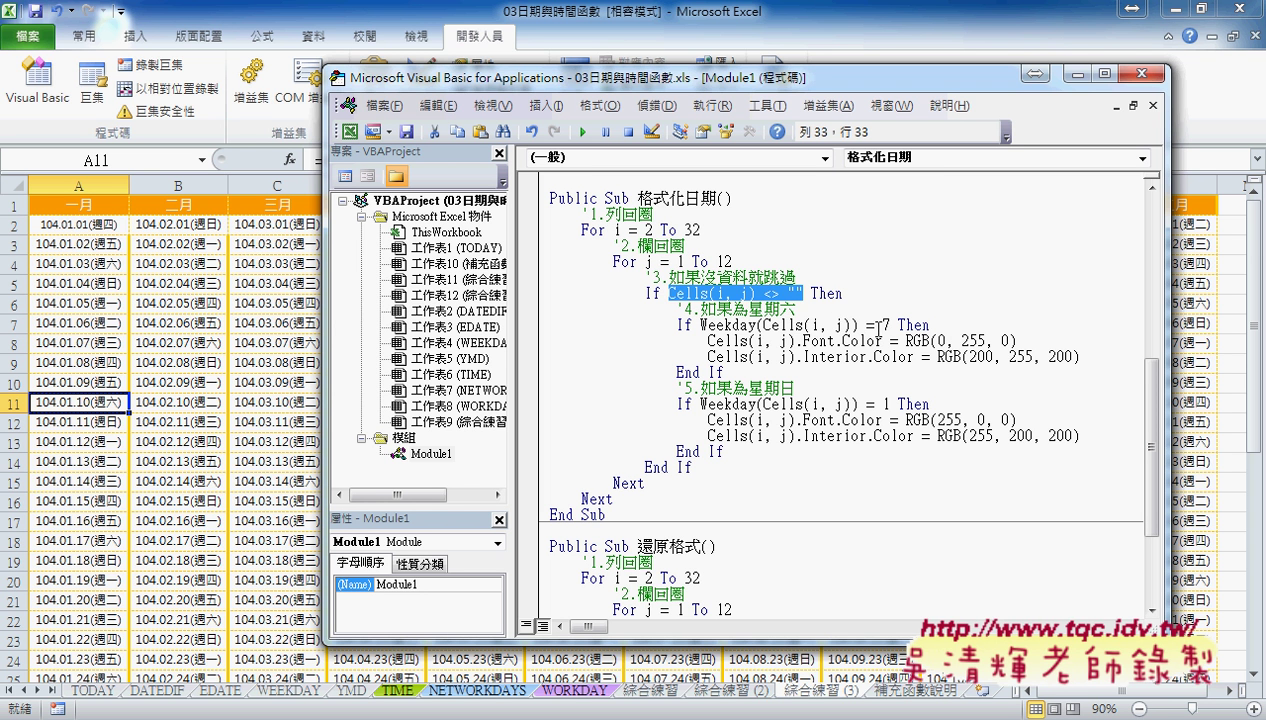
left_click_drag(700, 325, 850, 326)
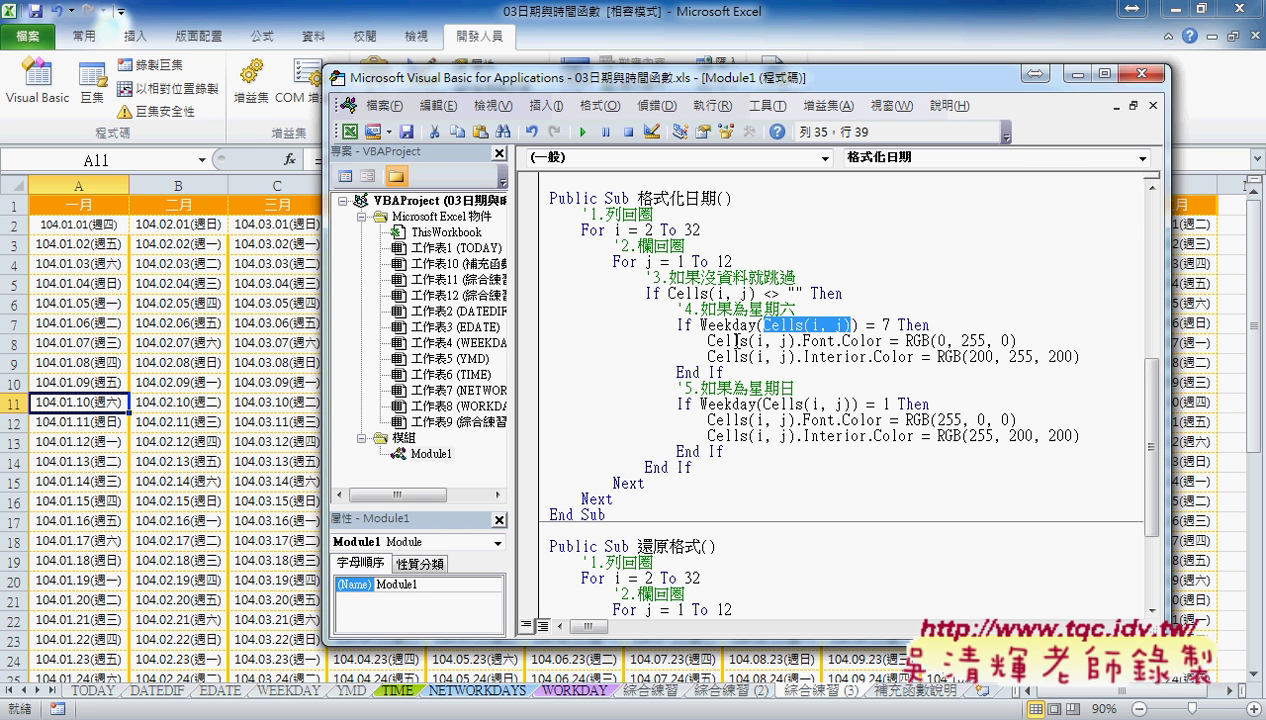
left_click_drag(708, 341, 798, 341)
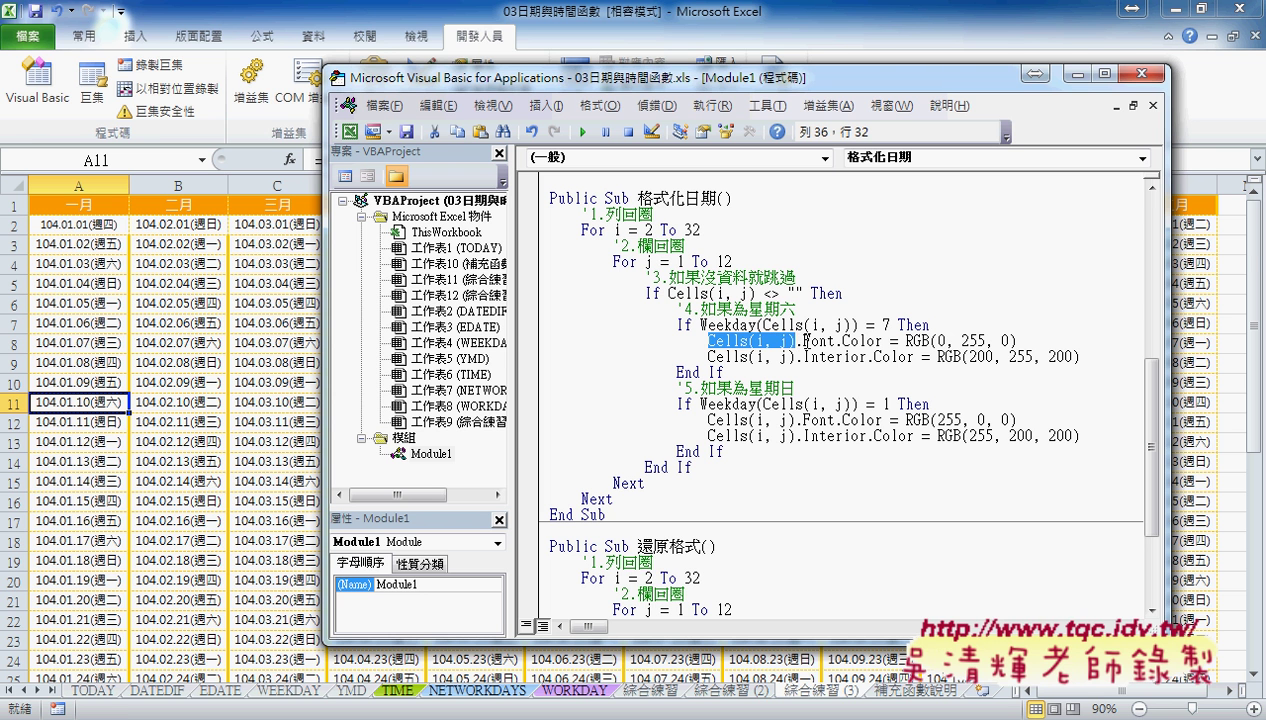
left_click_drag(796, 341, 880, 341)
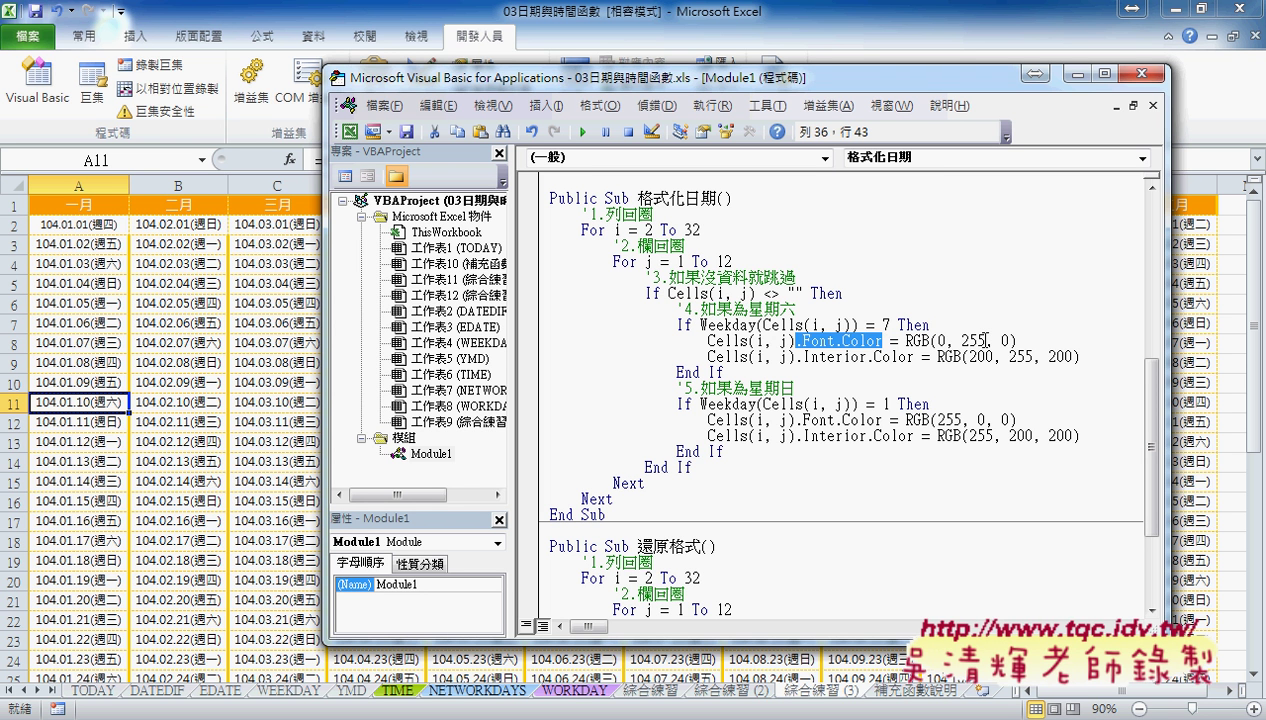
left_click_drag(1017, 341, 749, 341)
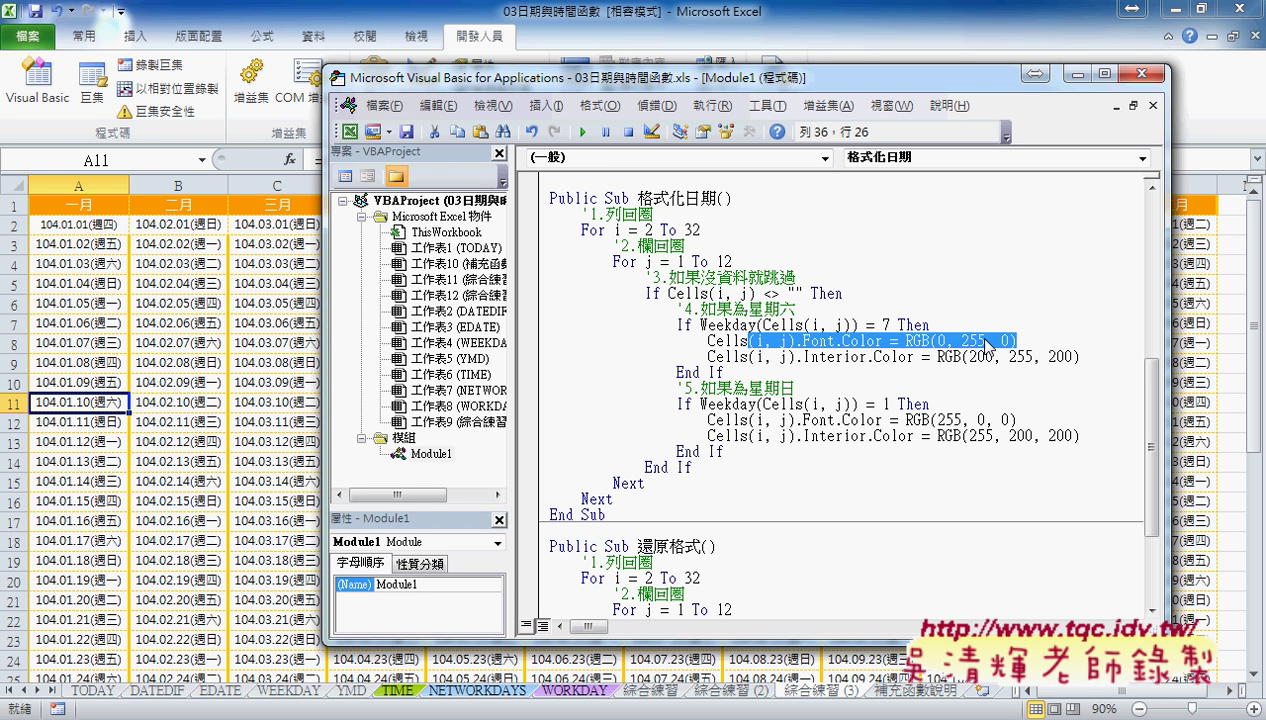
Write .Font.Color = RGB(0,255,0) on the Saturday line using the autocomplete list.
type(".")
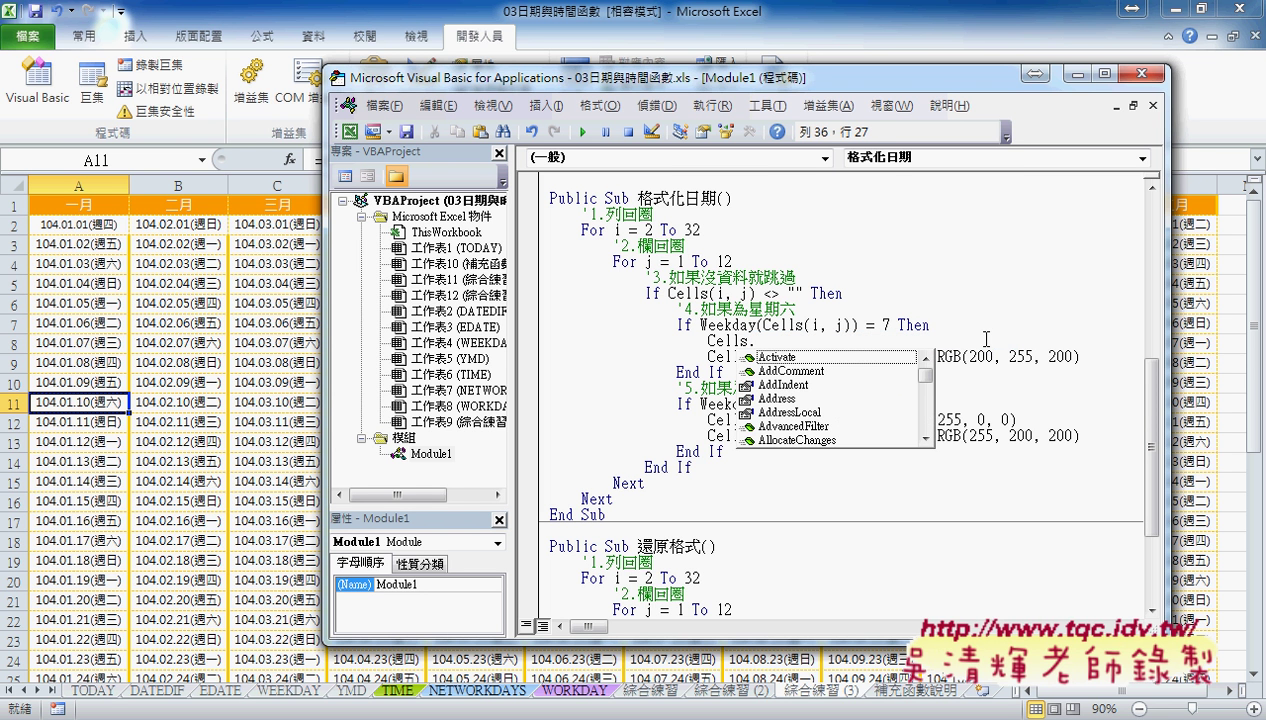
type("f")
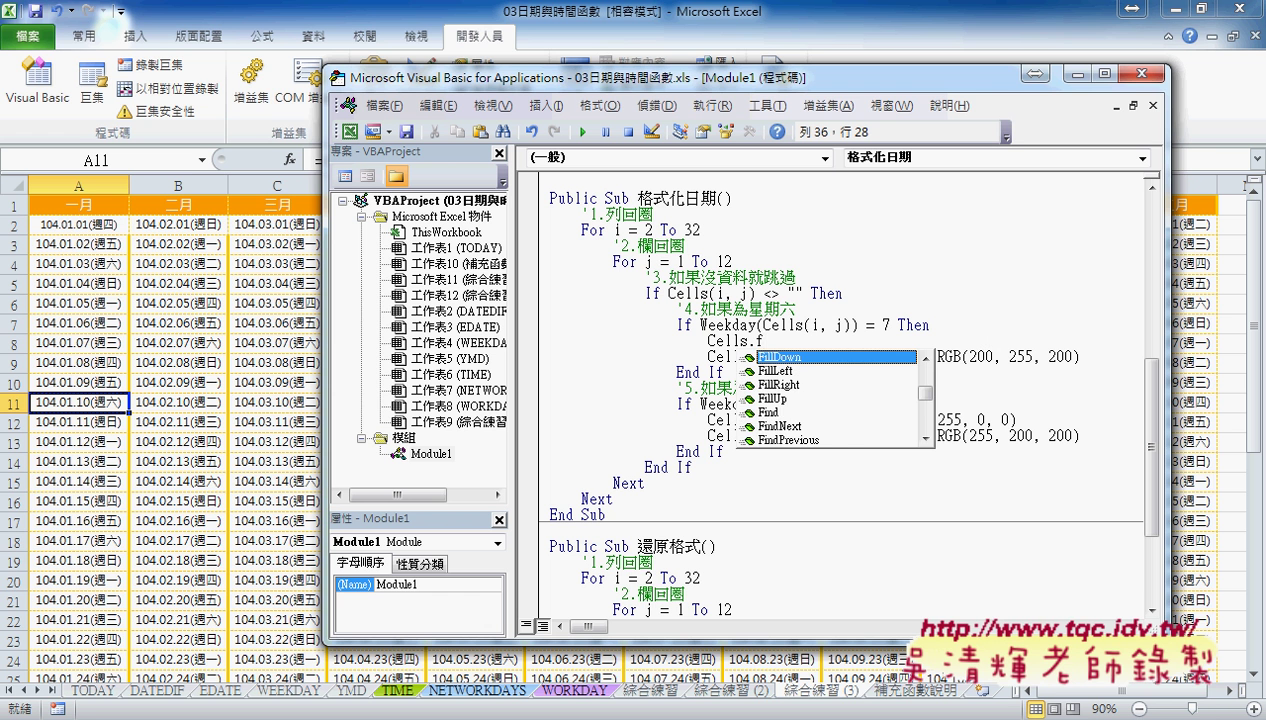
type("ont")
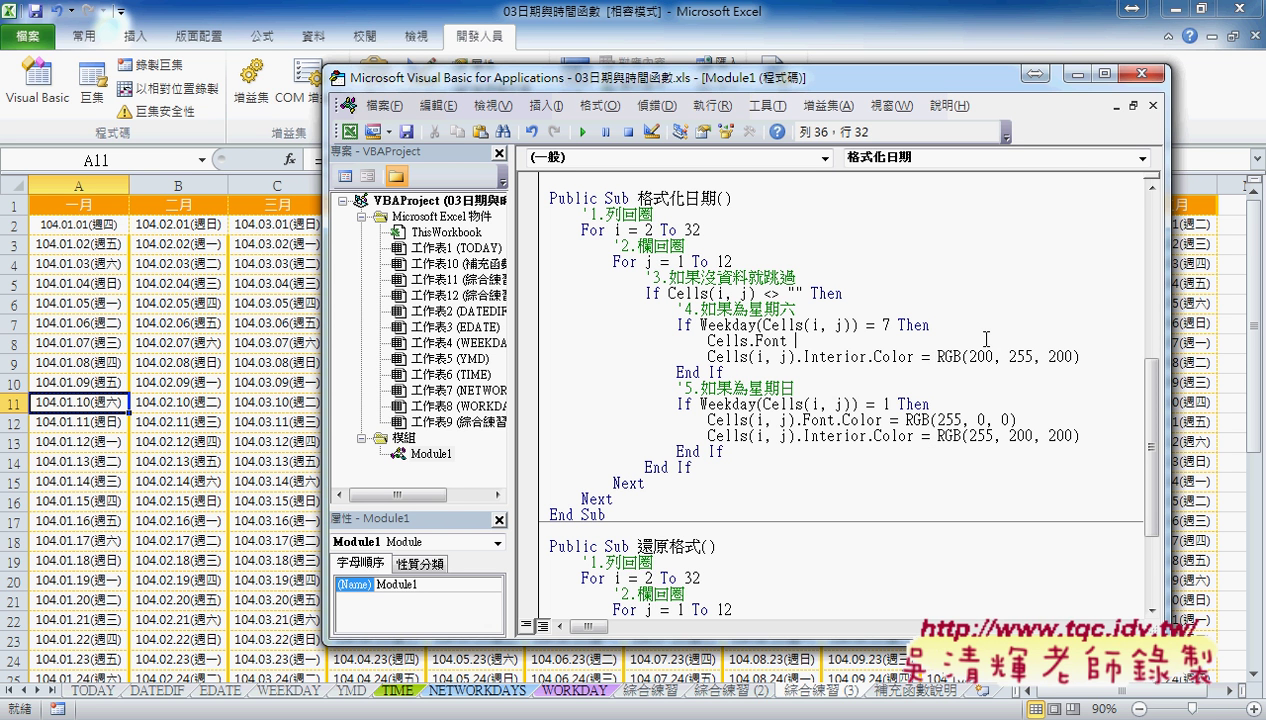
key("BackSpace")
type(".")
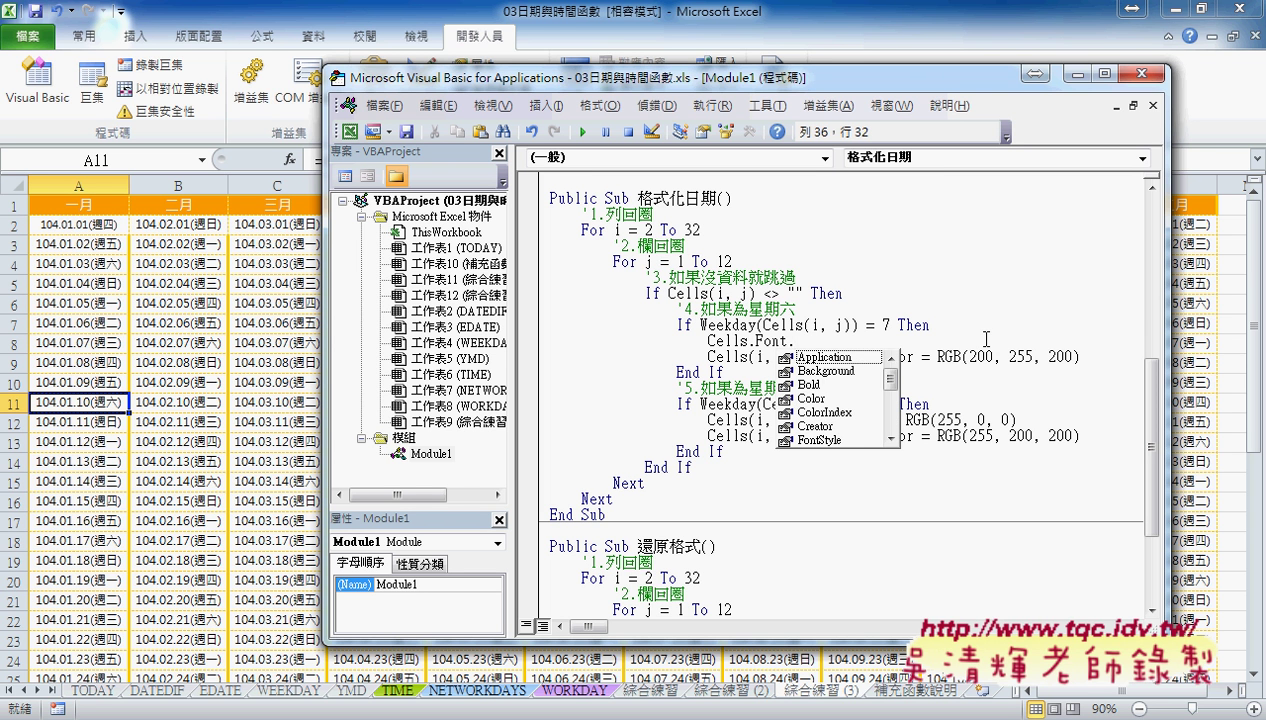
key("Down")
key("Down")
key("Down")
key("Down")
key("space")
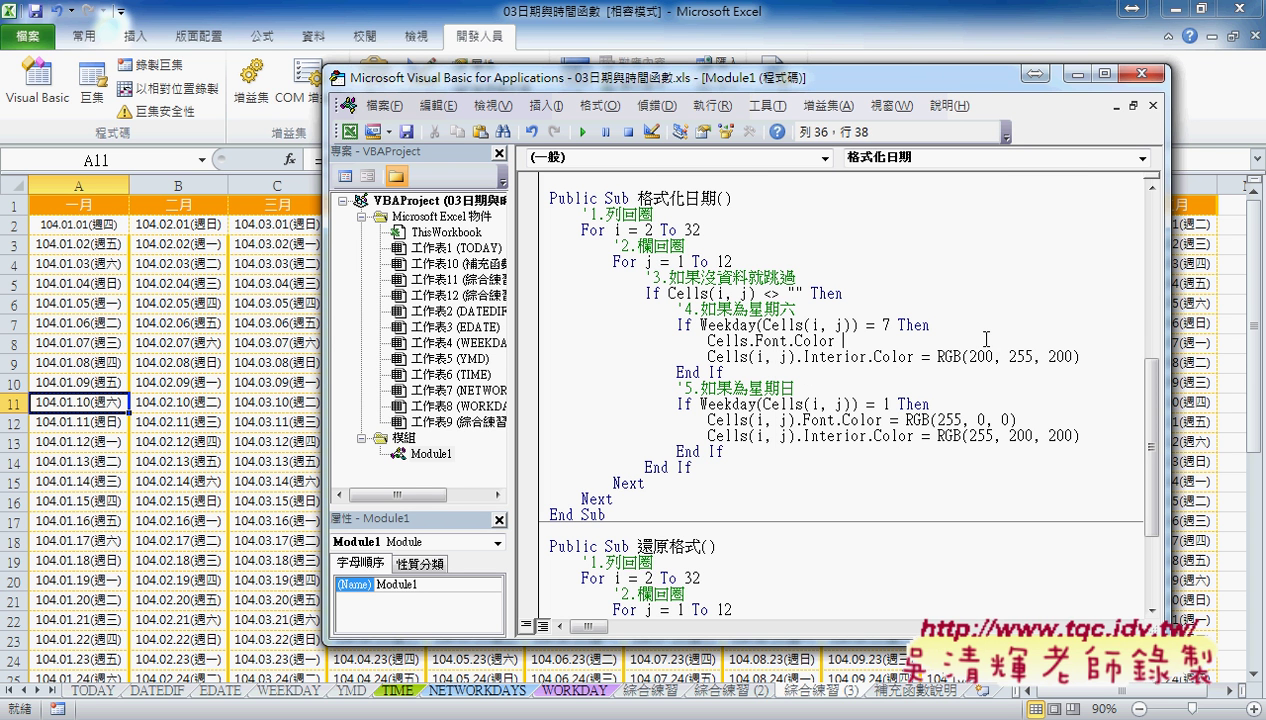
type("()")
key("Left")
key("Left")
key("Left")
type("=")
type("rgb")
key("Delete")
key("Delete")
key("Delete")
type("(")
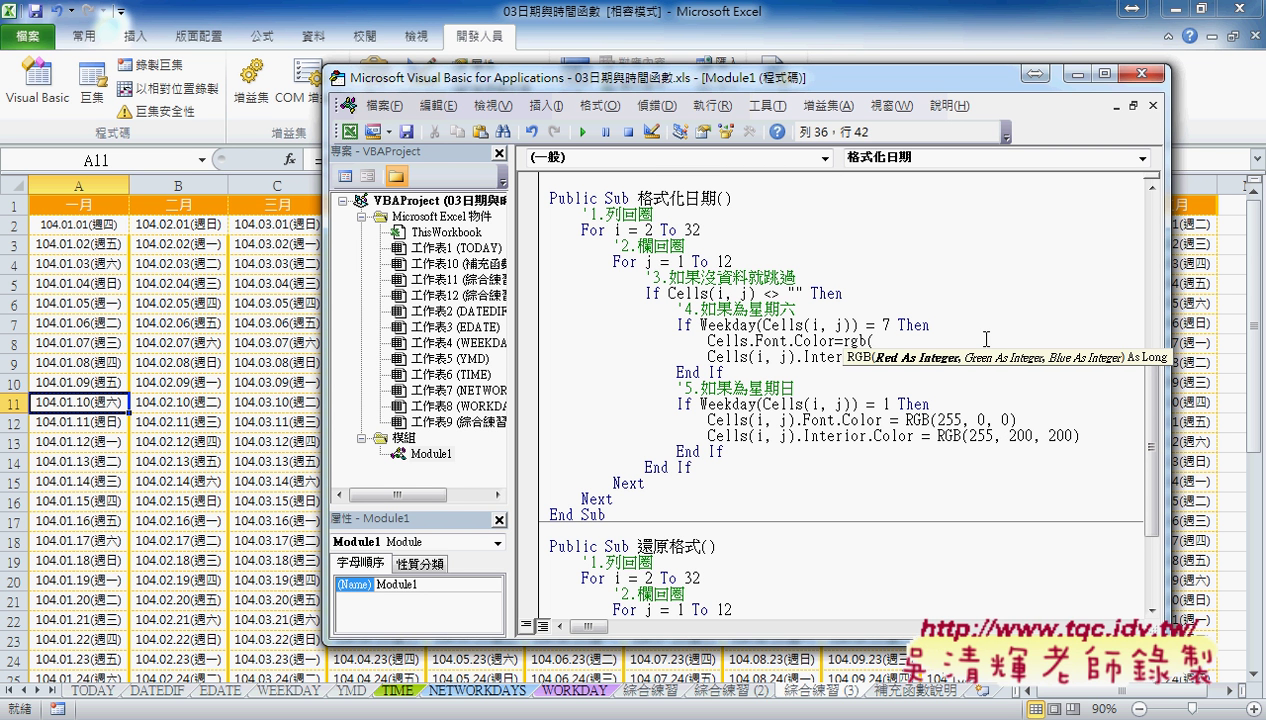
type("0")
type(",255")
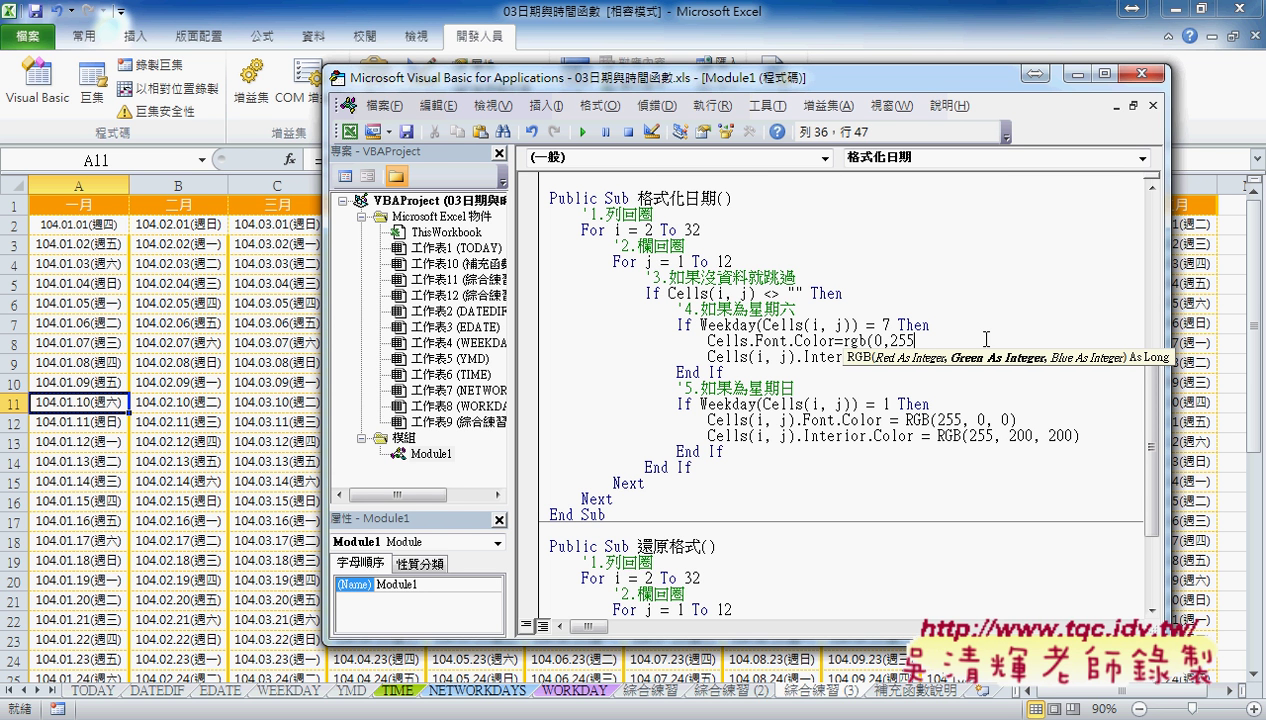
type(",0")
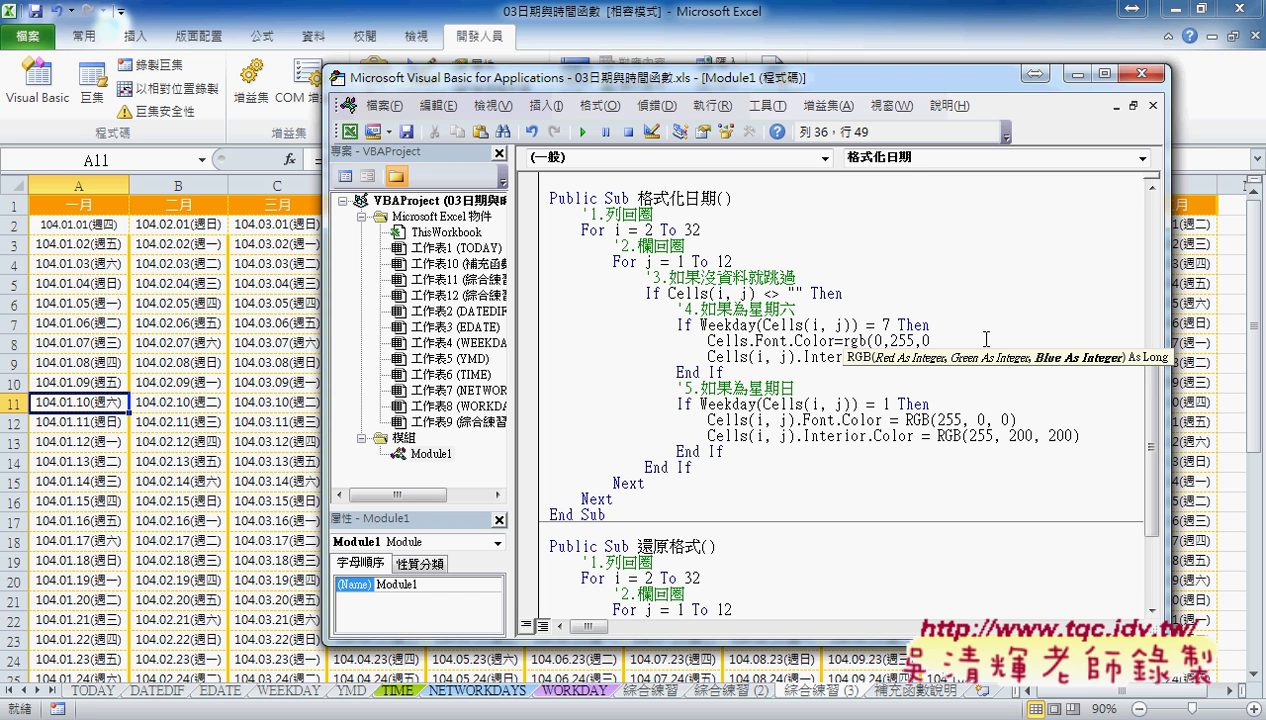
type(")")
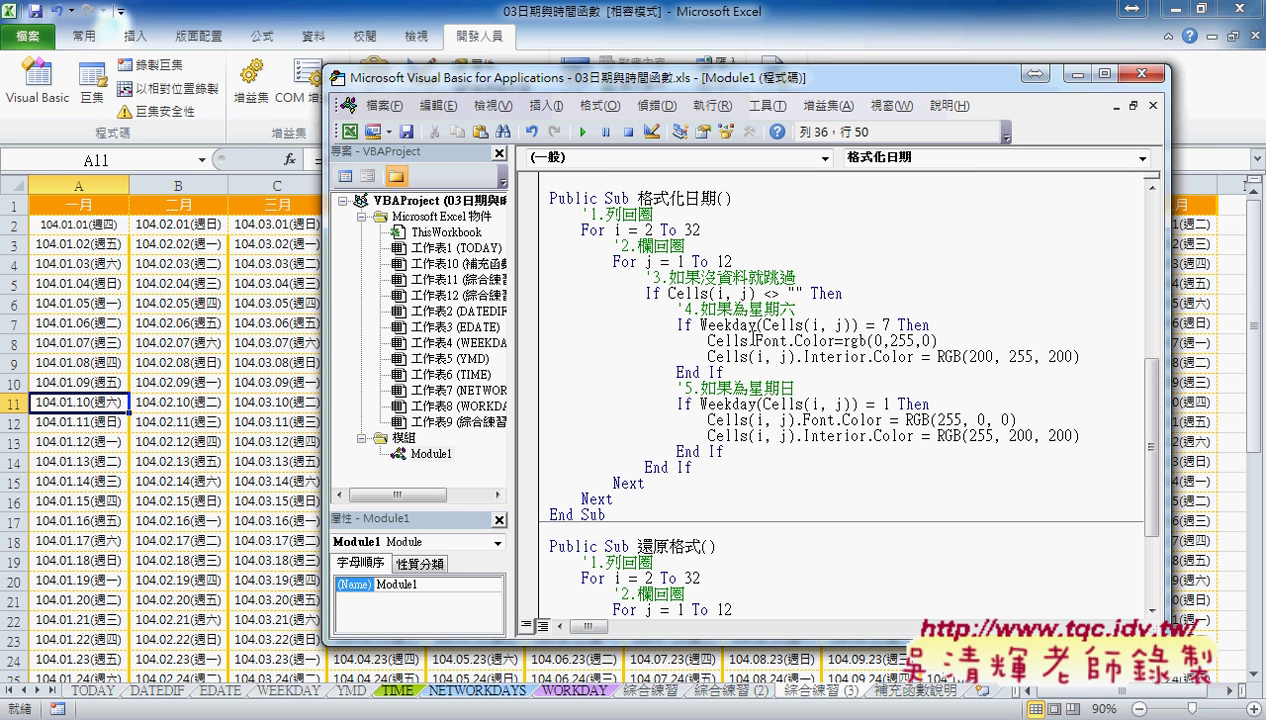
Add the (i,j) cell reference after Cells in the Saturday font-colour statement.
left_click_drag(747, 341, 938, 340)
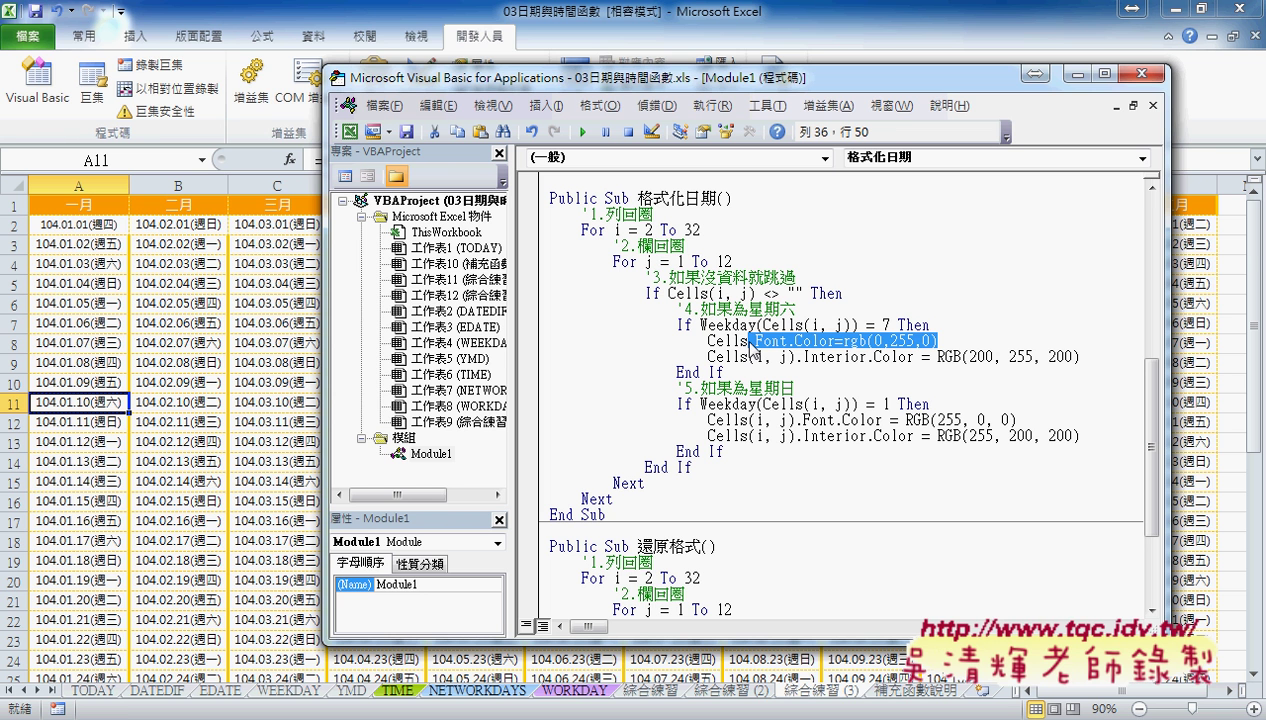
left_click(749, 341)
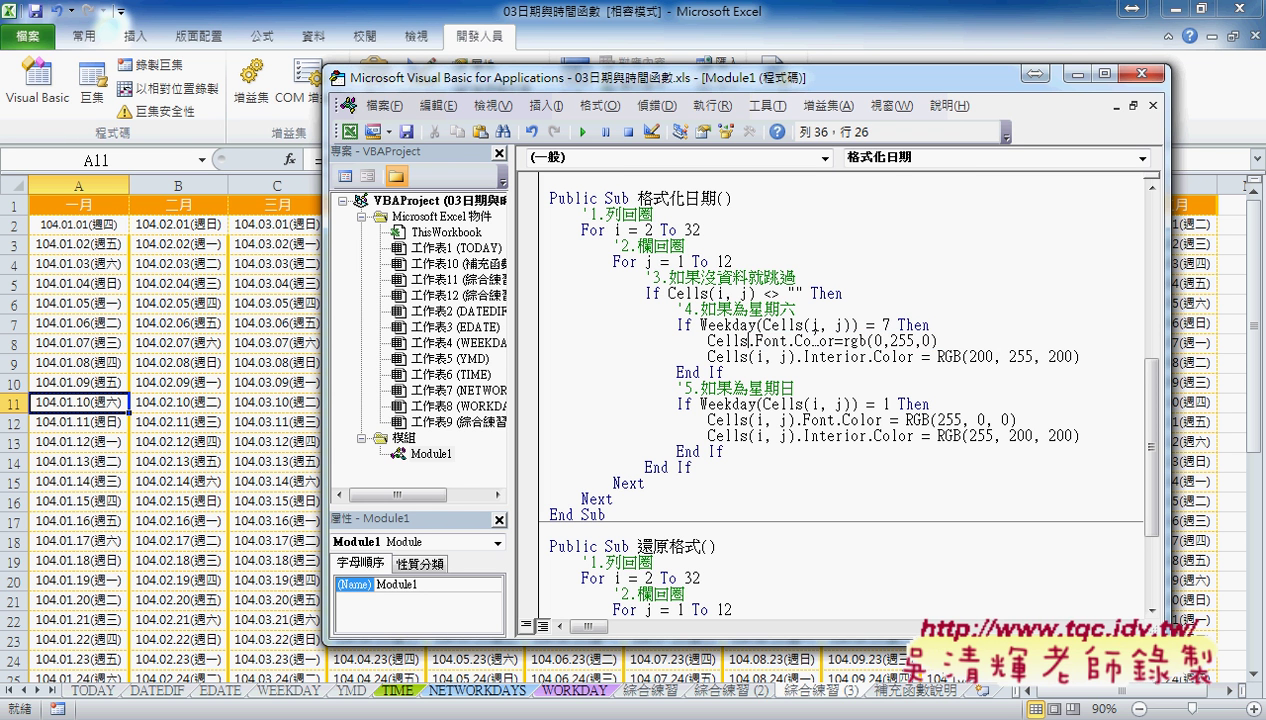
type("()")
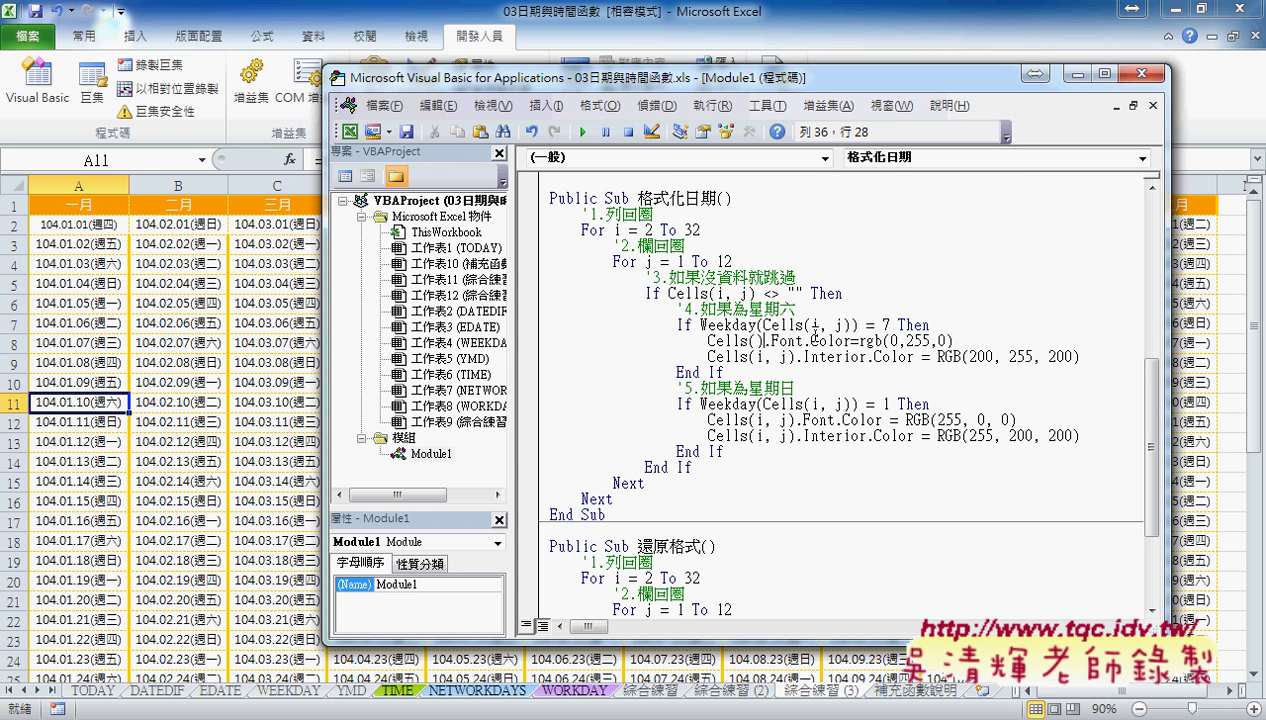
key("Left")
type("i,")
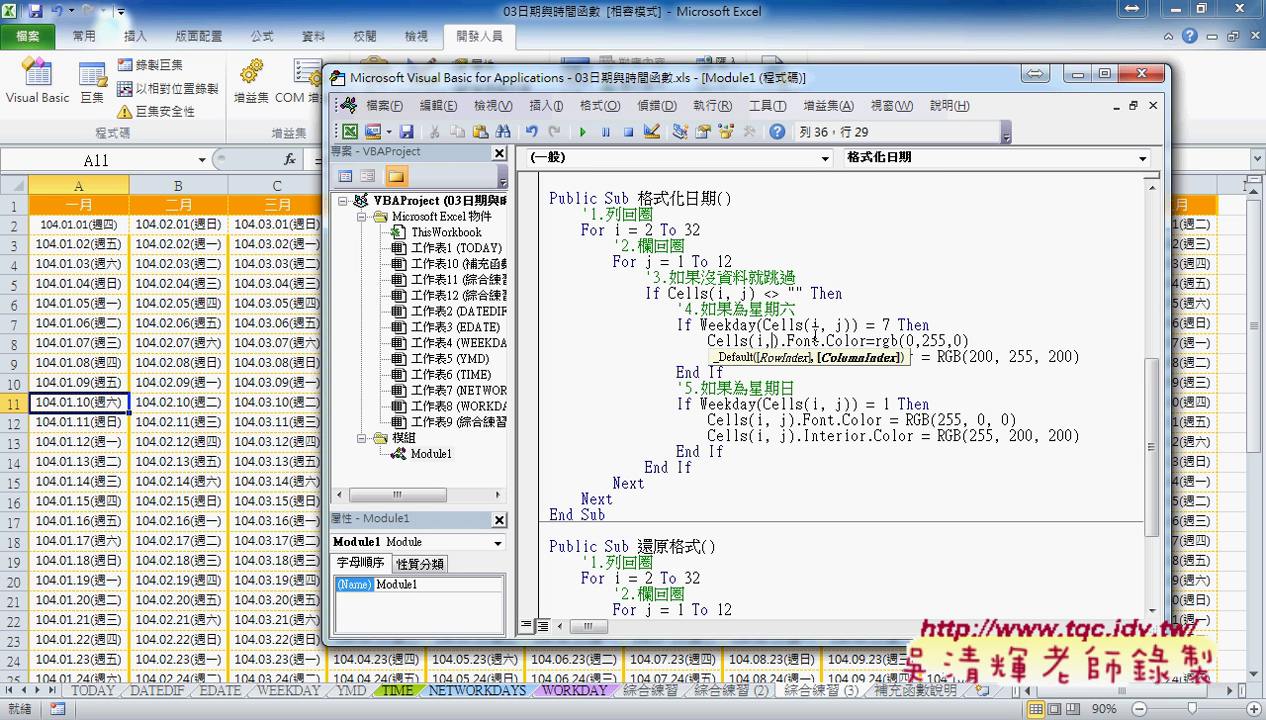
type("j")
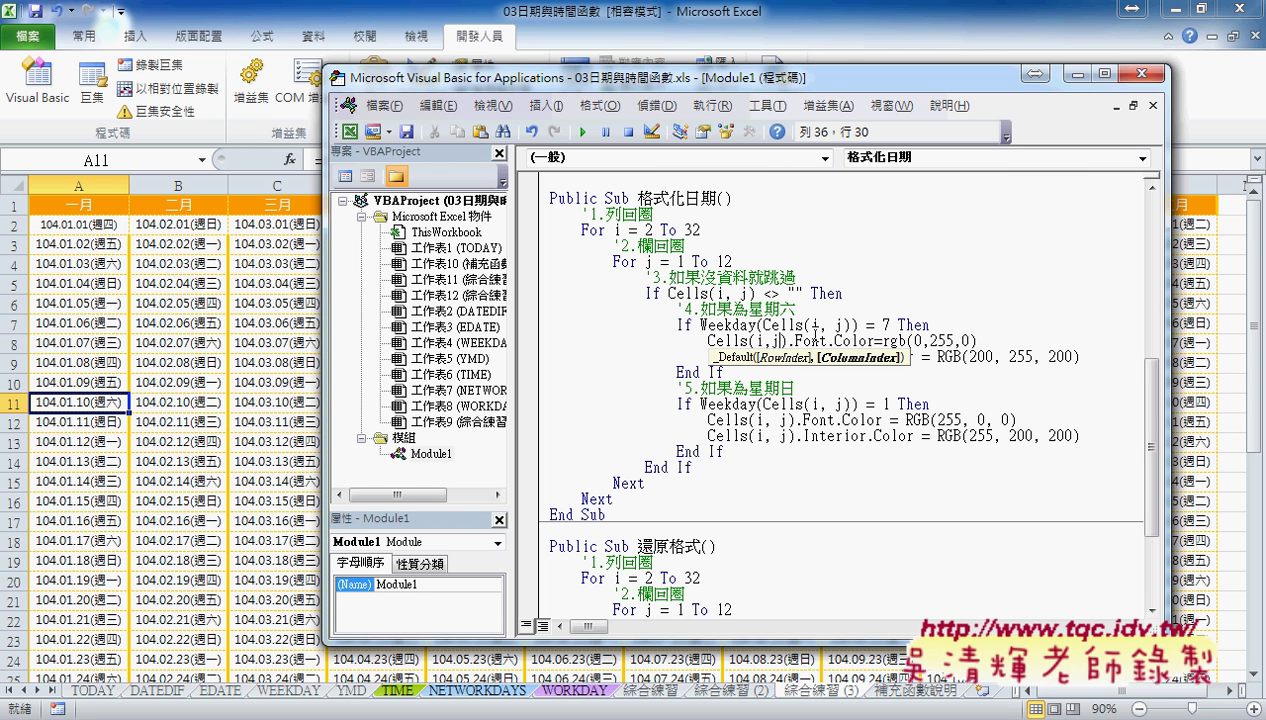
key("Right")
key("Right")
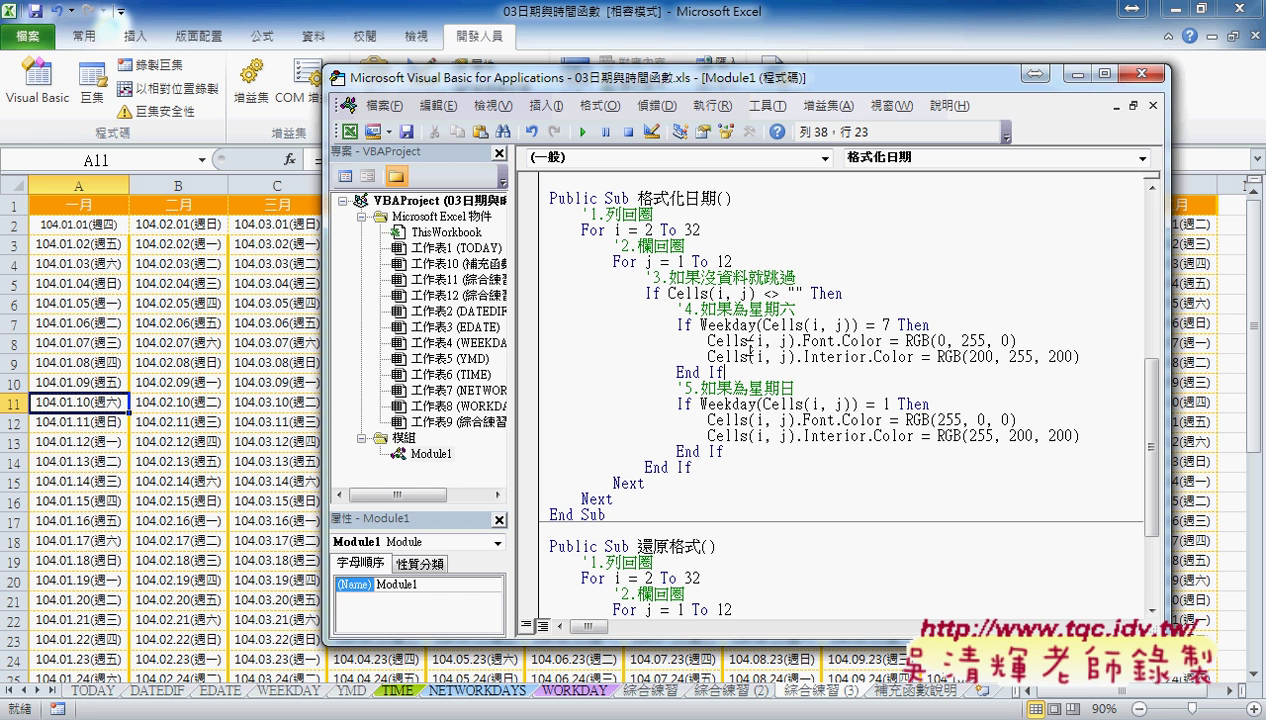
Retype the selected statement as Cells(i, j).Font.Color = RGB(0, 255, 0).
left_click_drag(750, 341, 796, 341)
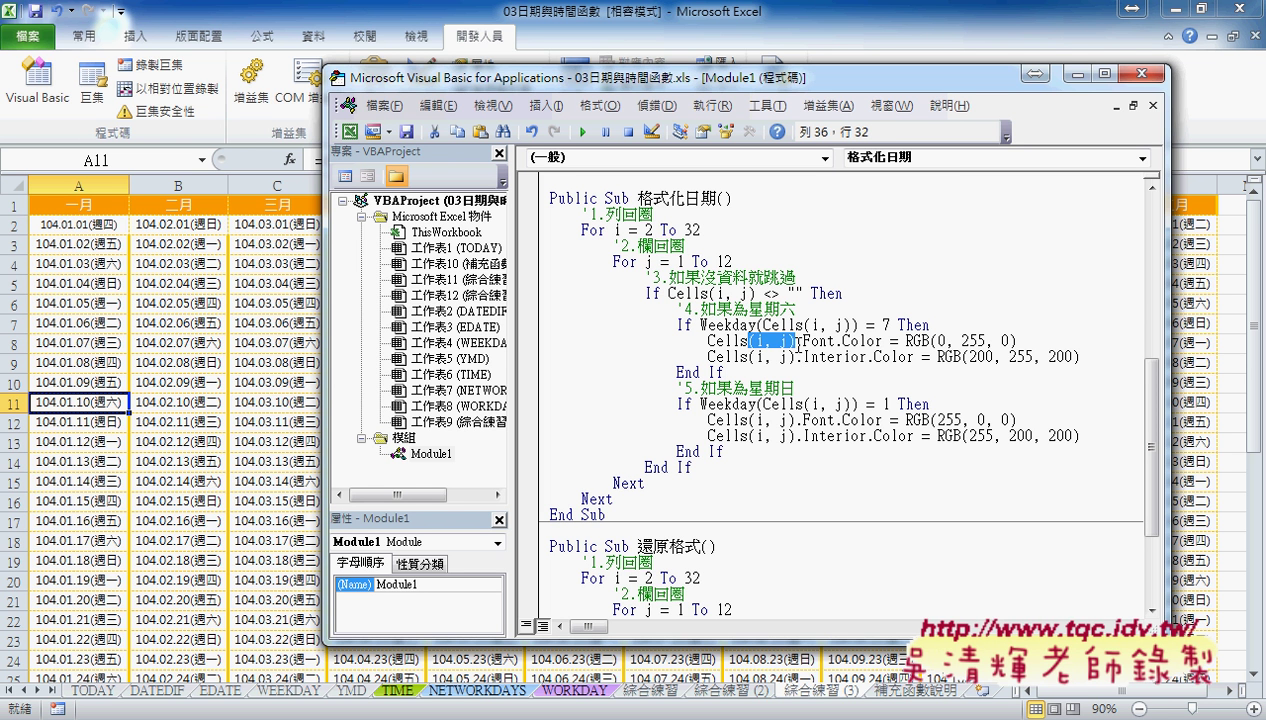
left_click_drag(796, 341, 1043, 330)
type(".")
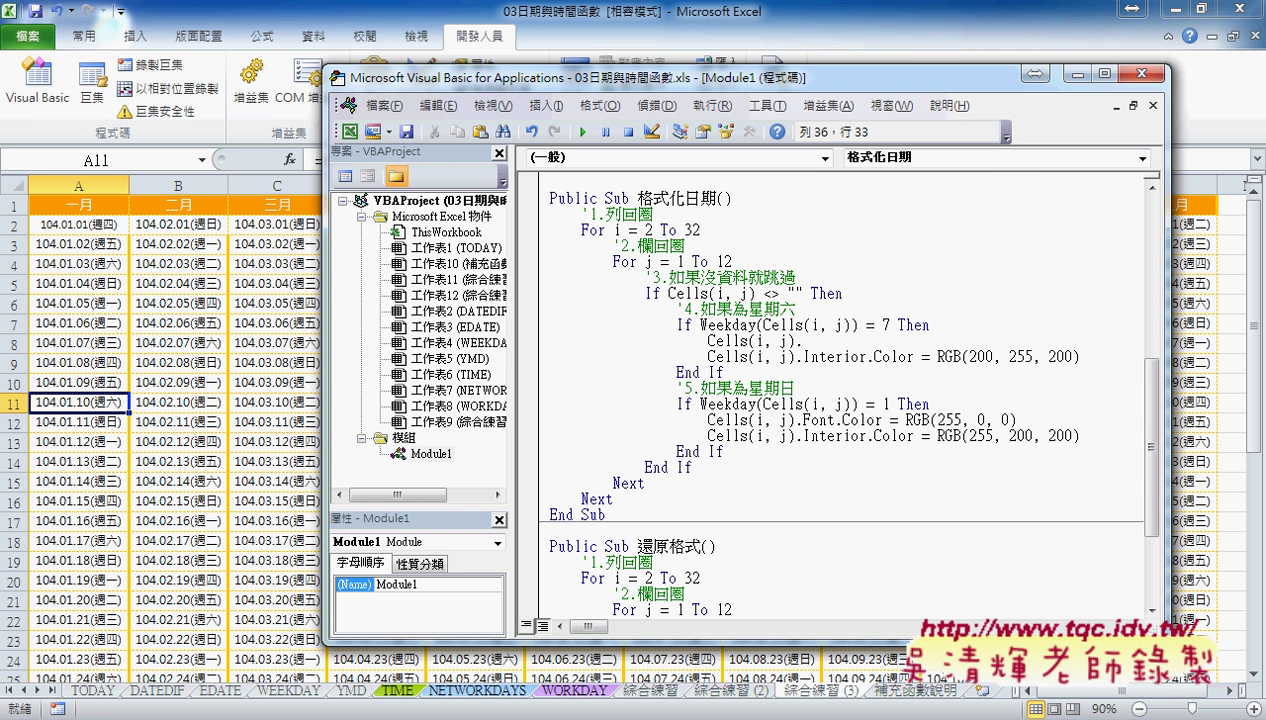
key("BackSpace")
key("BackSpace")
key("BackSpace")
key("BackSpace")
key("BackSpace")
key("BackSpace")
key("BackSpace")
type(".")
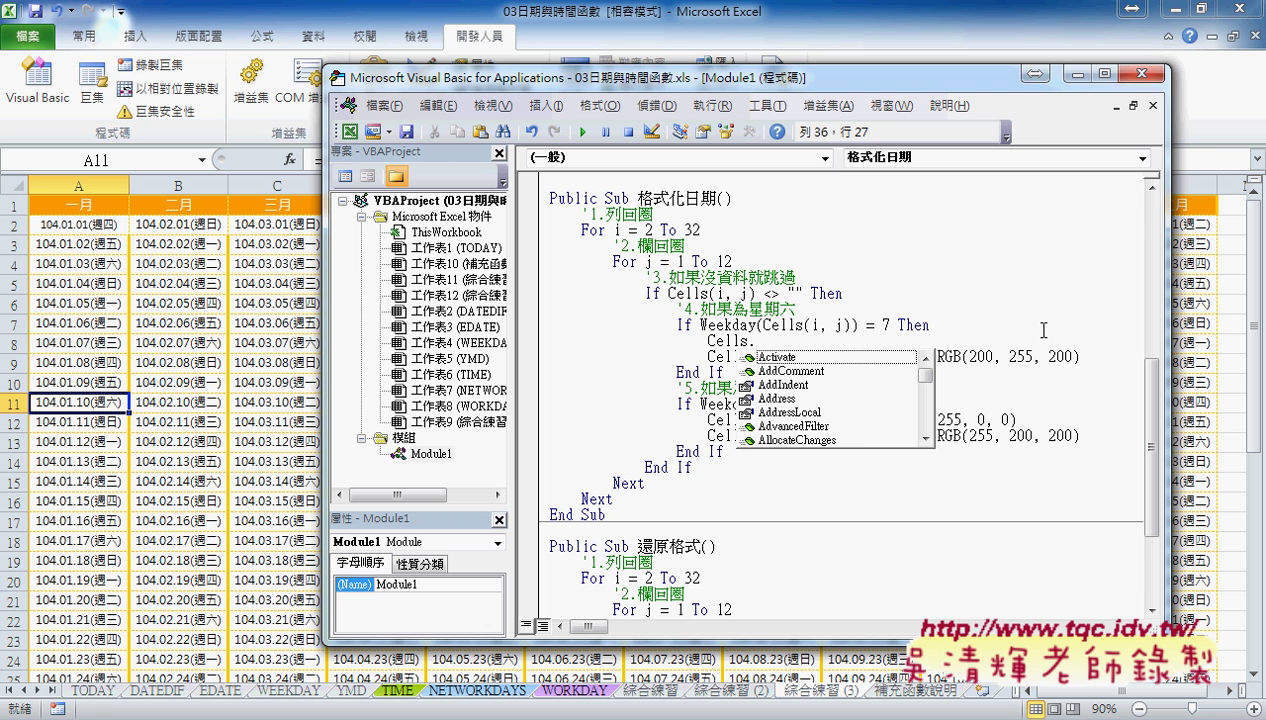
key("BackSpace")
type("(i, j")
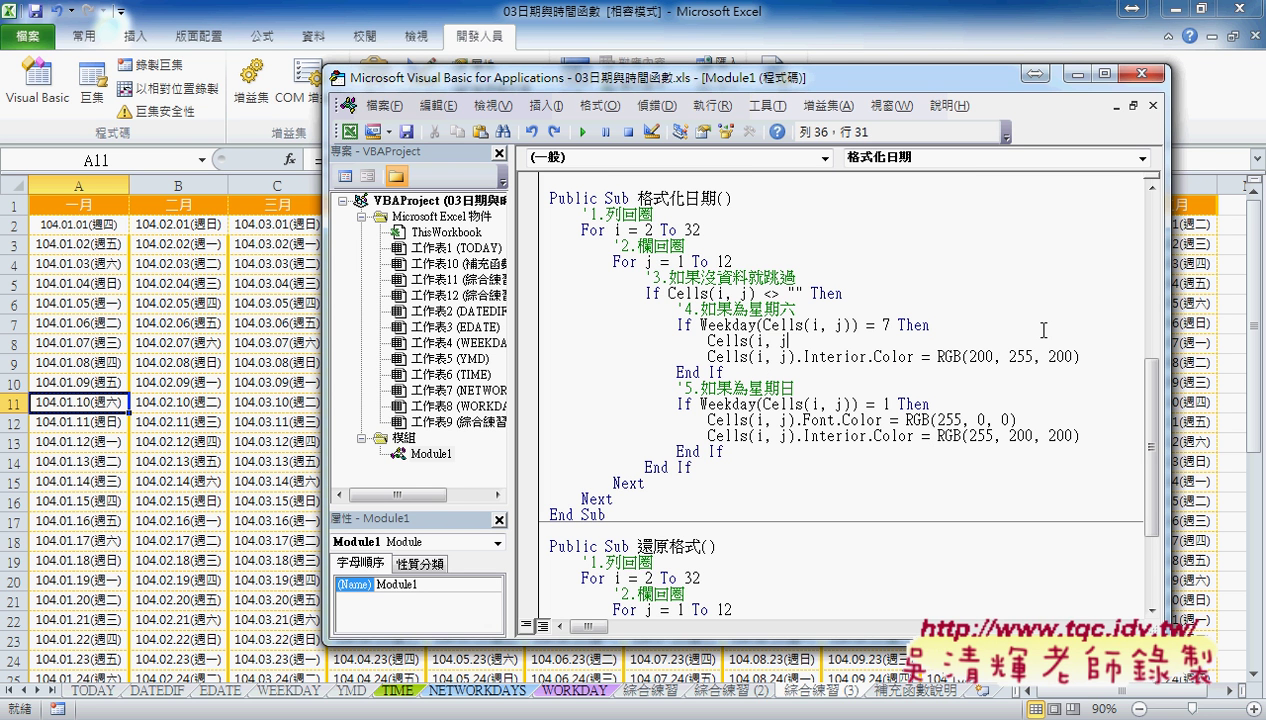
type(").Font.Color = RGB(0, 255, 0)")
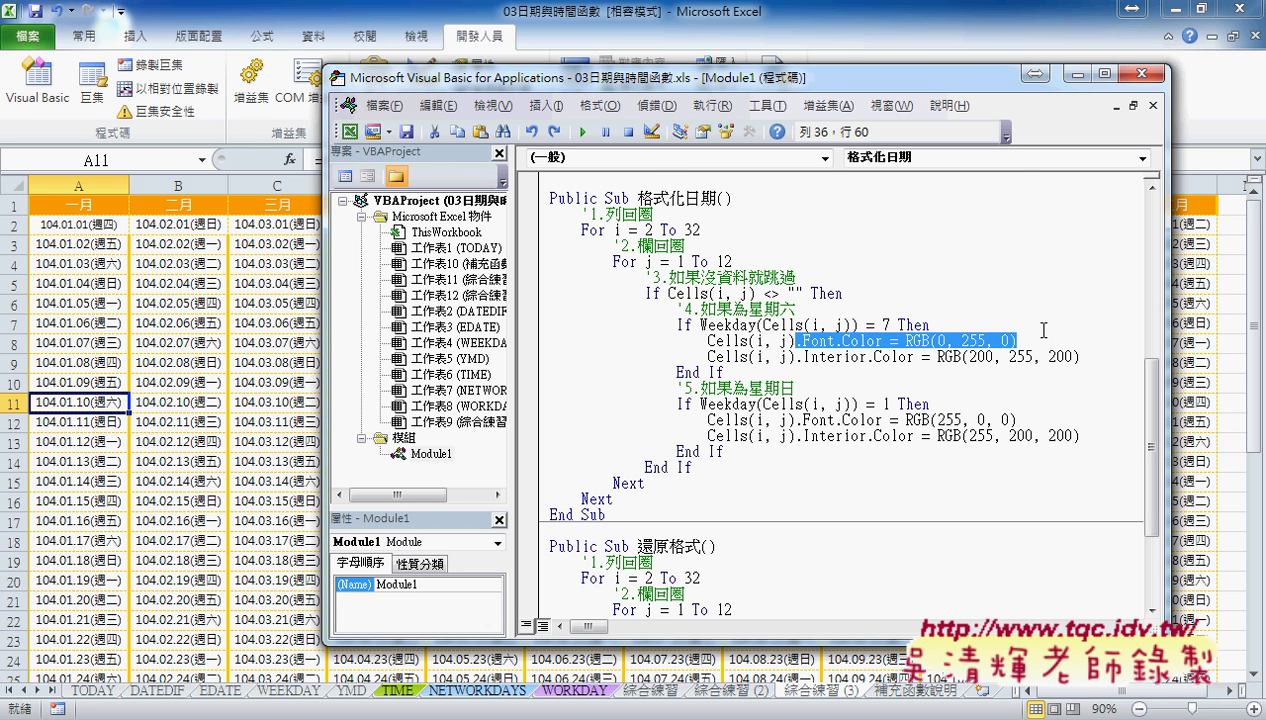
left_click(1043, 330)
left_click(757, 326)
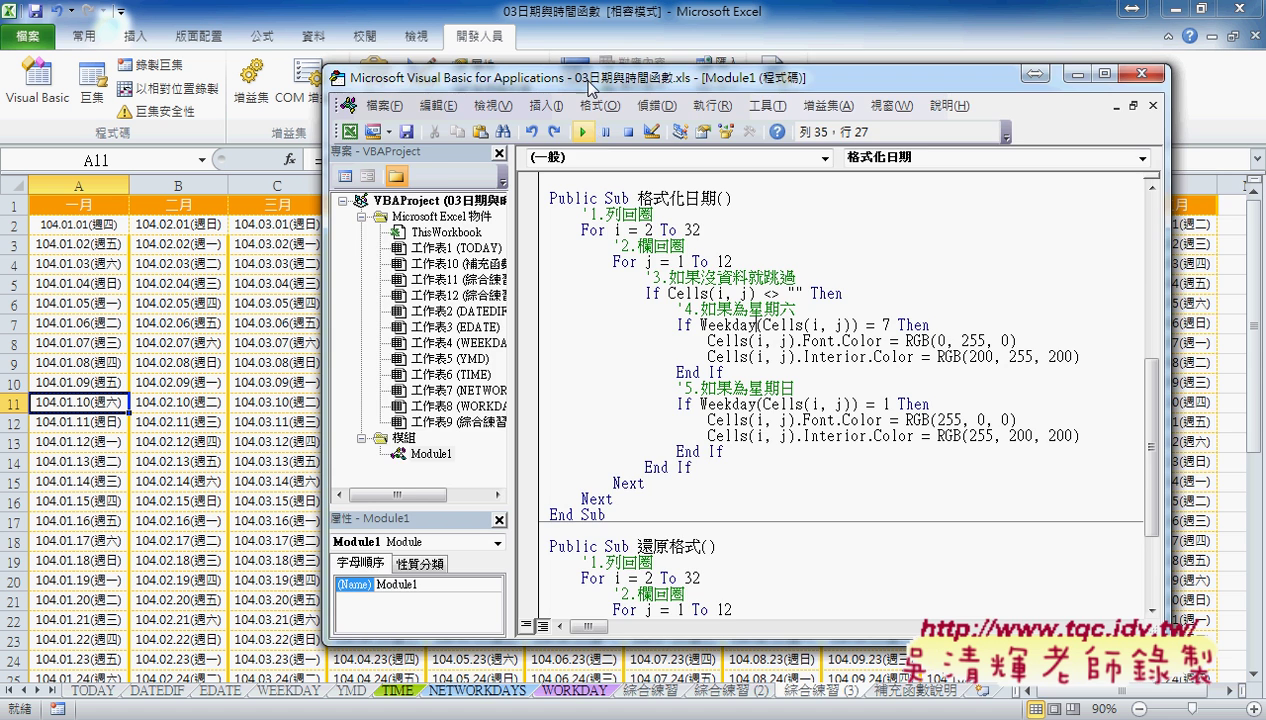
Run 格式化日期 and check that the calendar's Saturdays turn green and Sundays red.
left_click_drag(583, 80, 695, 170)
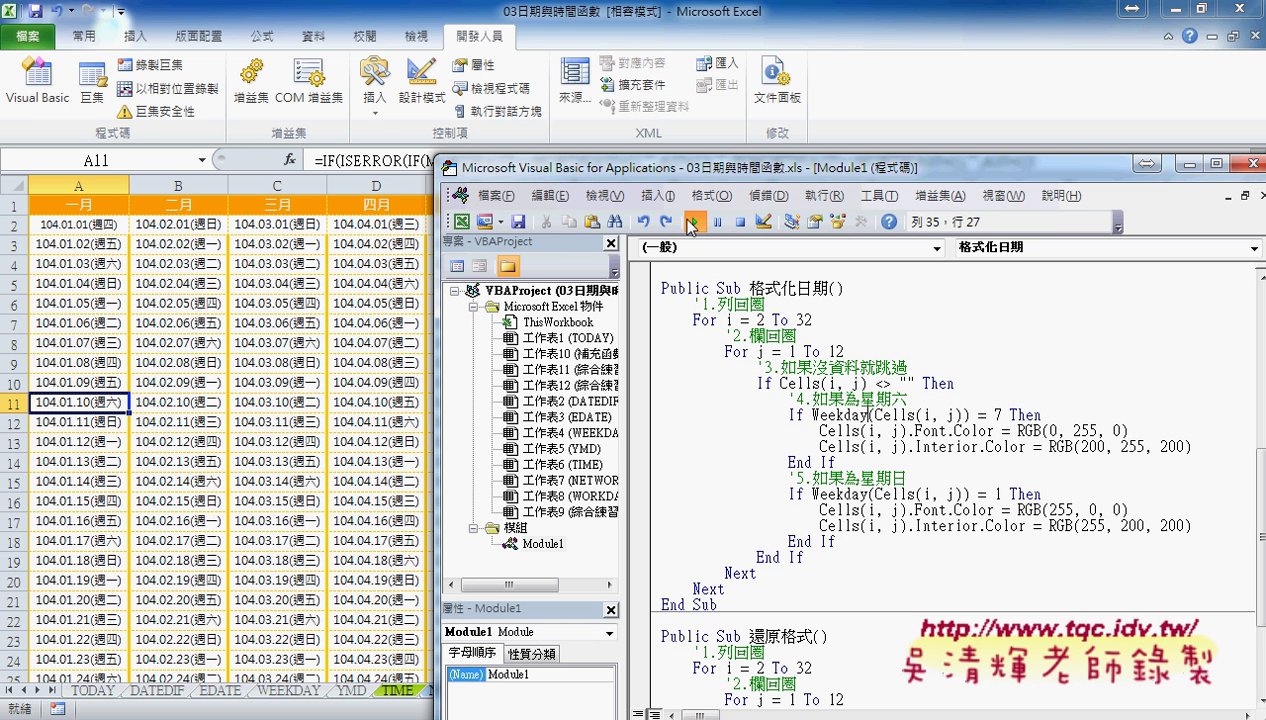
left_click(691, 224)
left_click_drag(694, 172, 659, 383)
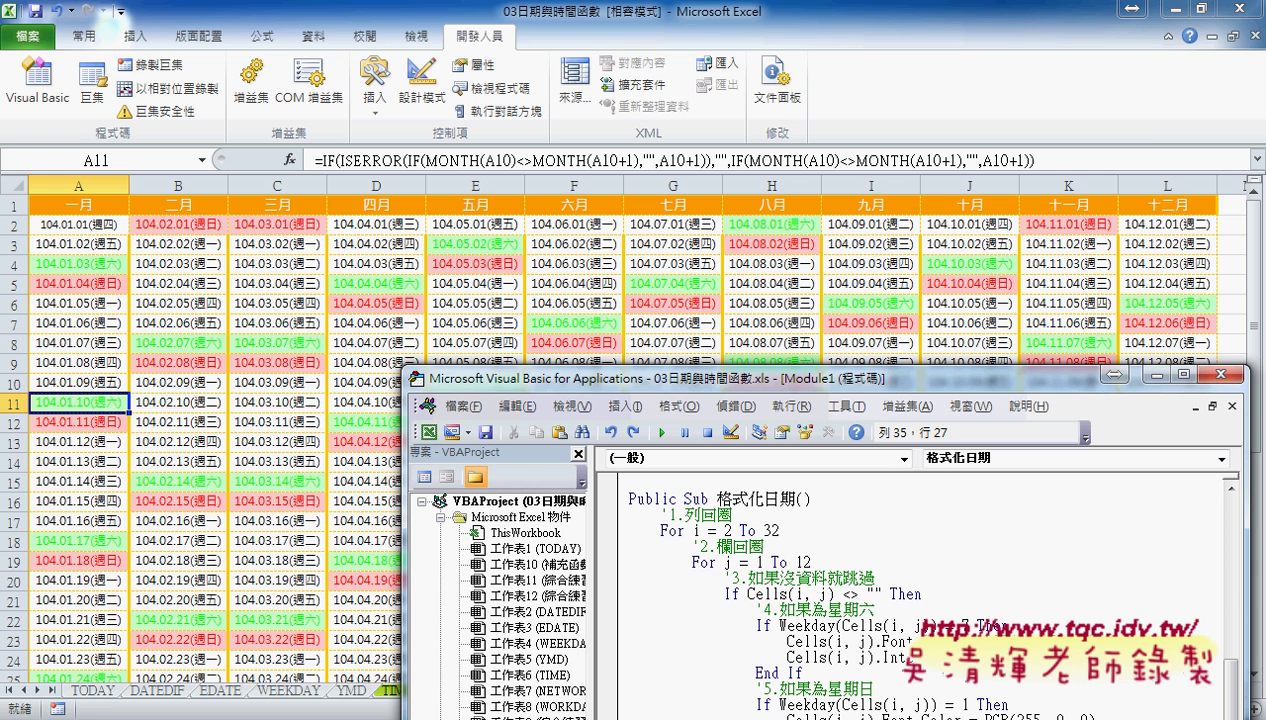
left_click_drag(903, 378, 779, 116)
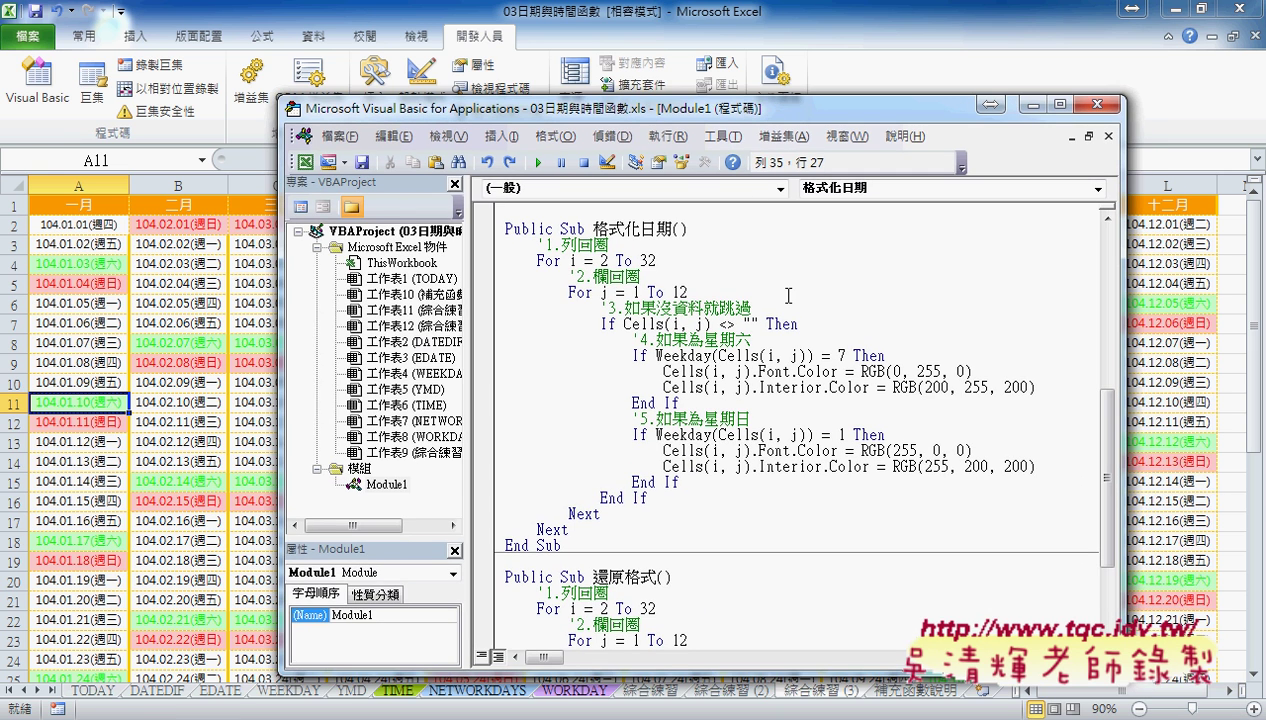
Review the black font and white fill values in 還原格式, then run it.
scroll(783, 334, "down", 3)
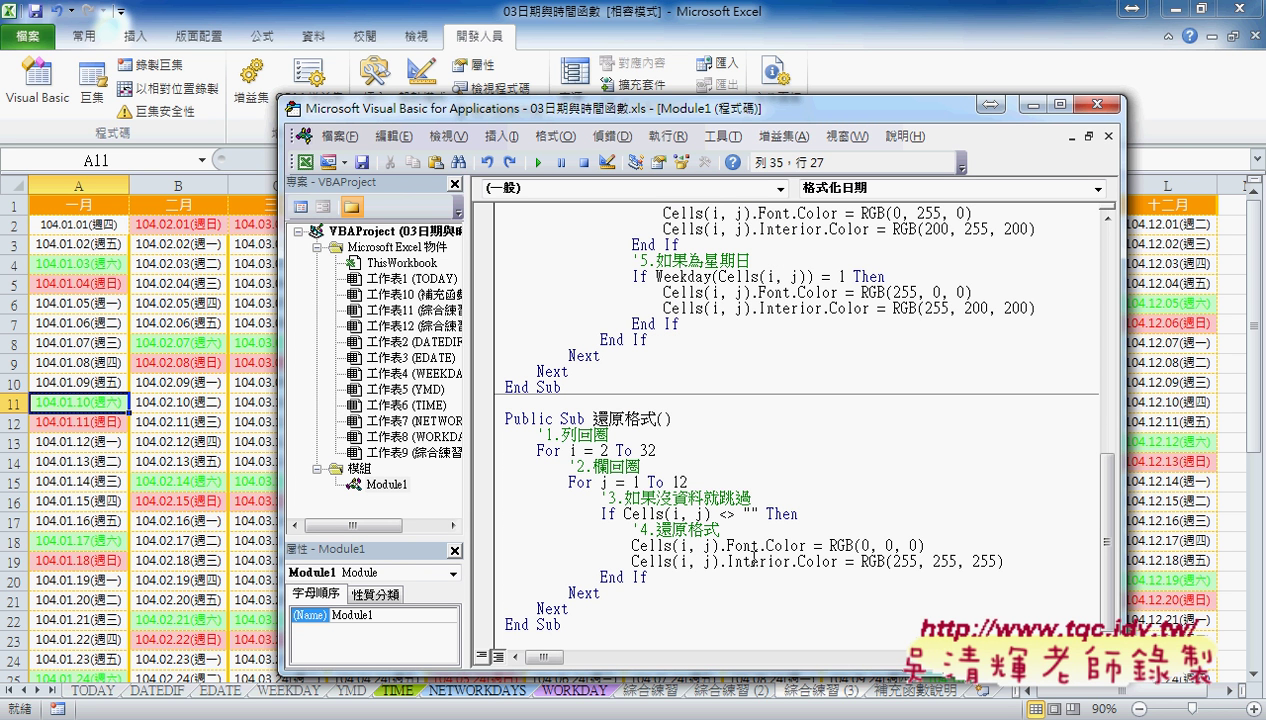
mouse_move(902, 545)
left_mouse_down()
mouse_move(925, 545)
mouse_move(856, 545)
left_mouse_up()
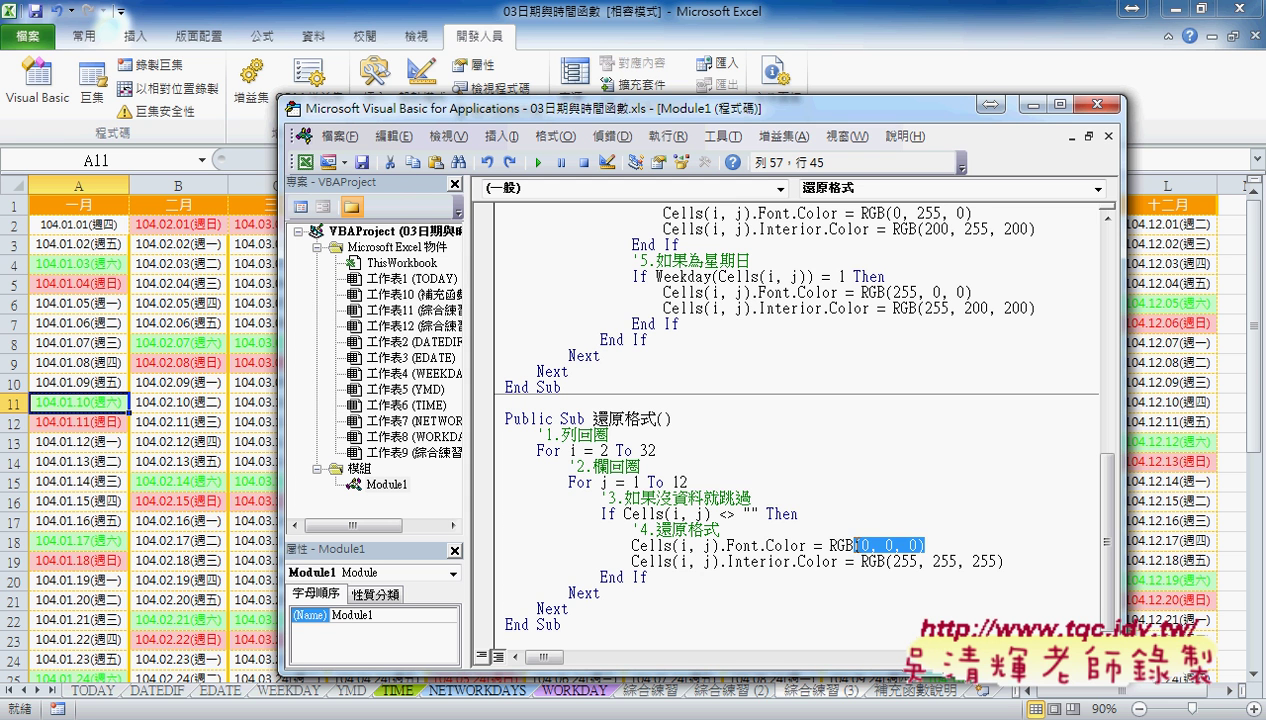
left_click_drag(1003, 561, 886, 561)
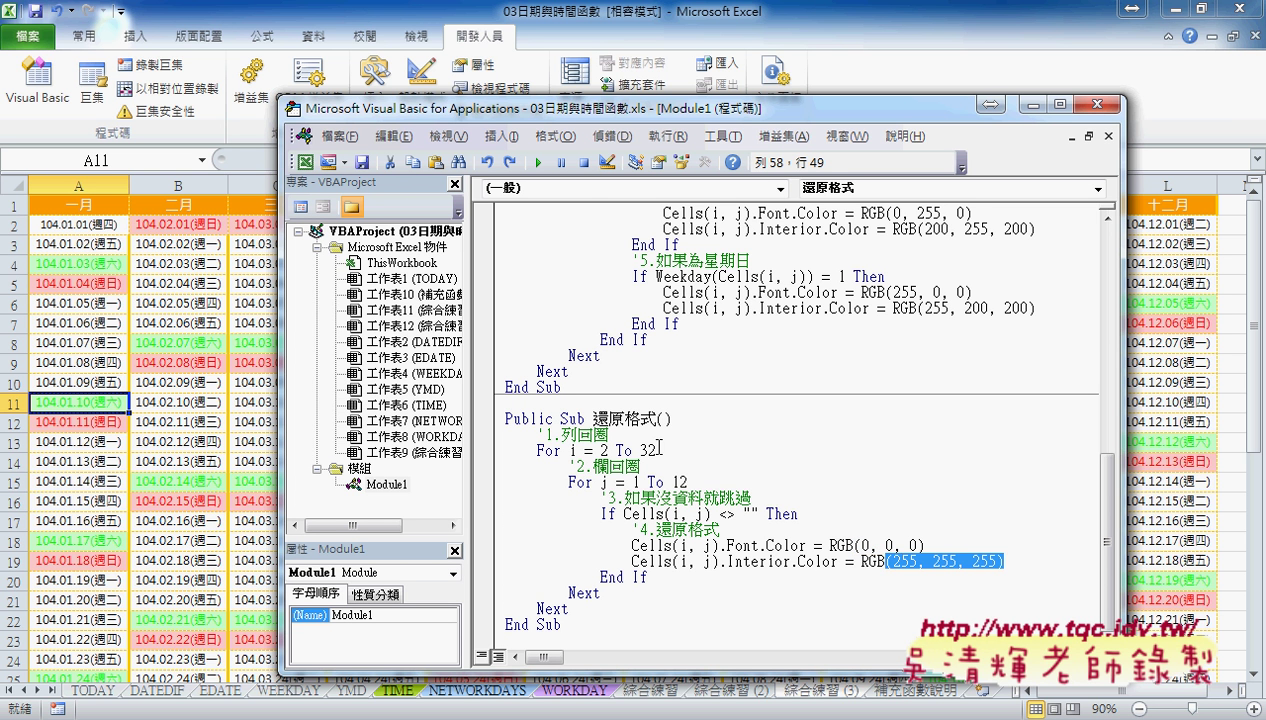
left_click(667, 527)
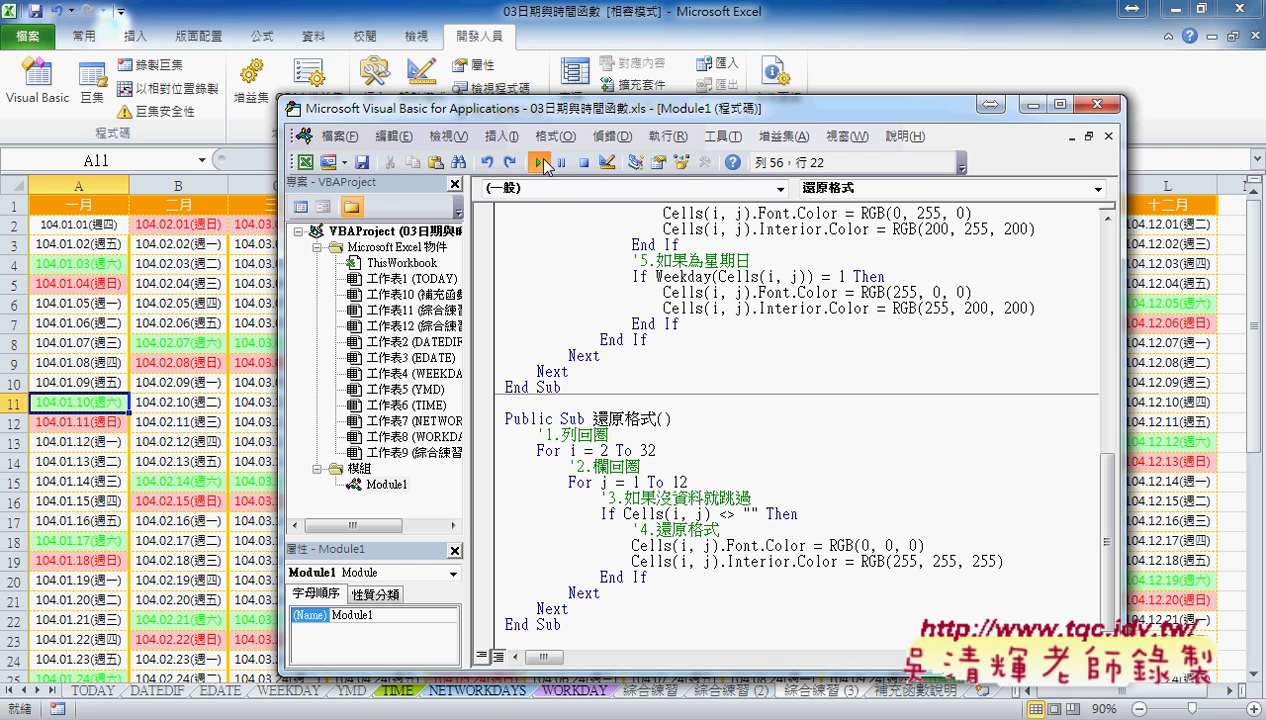
left_click(541, 163)
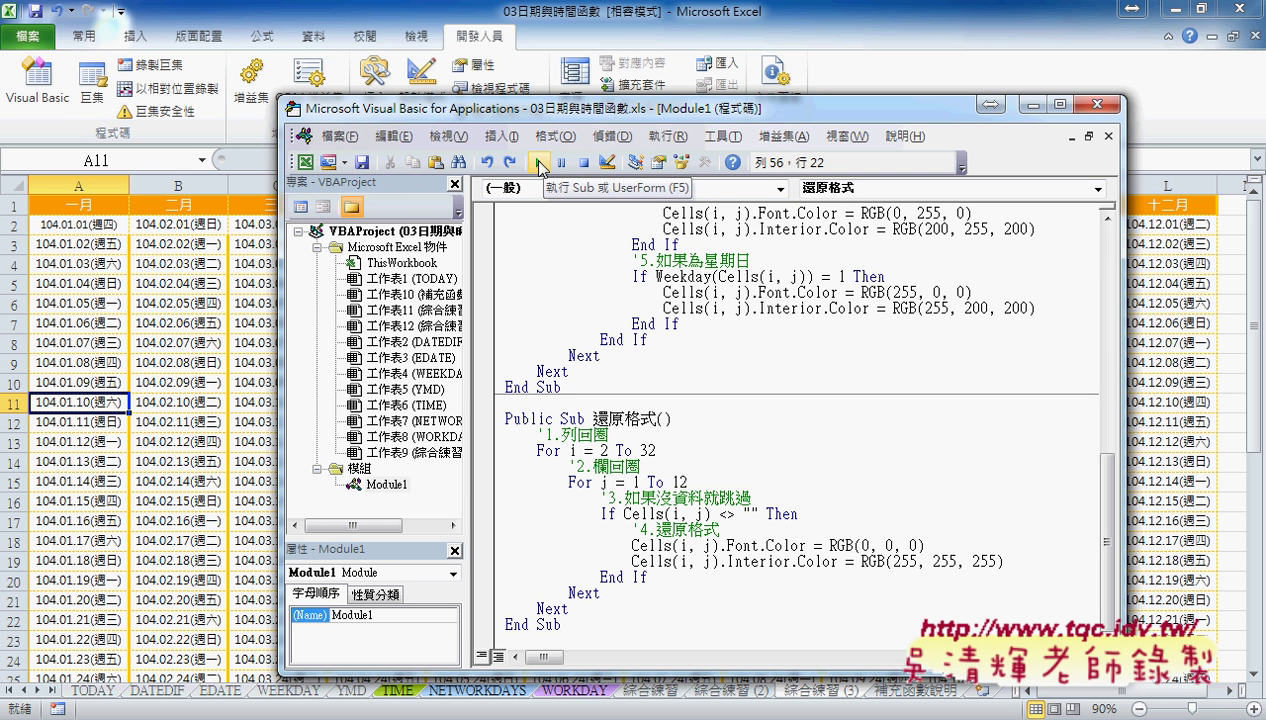
Rerun 格式化日期 then 還原格式 to clear the weekend colours, and return to the Excel calendar.
left_click(656, 260)
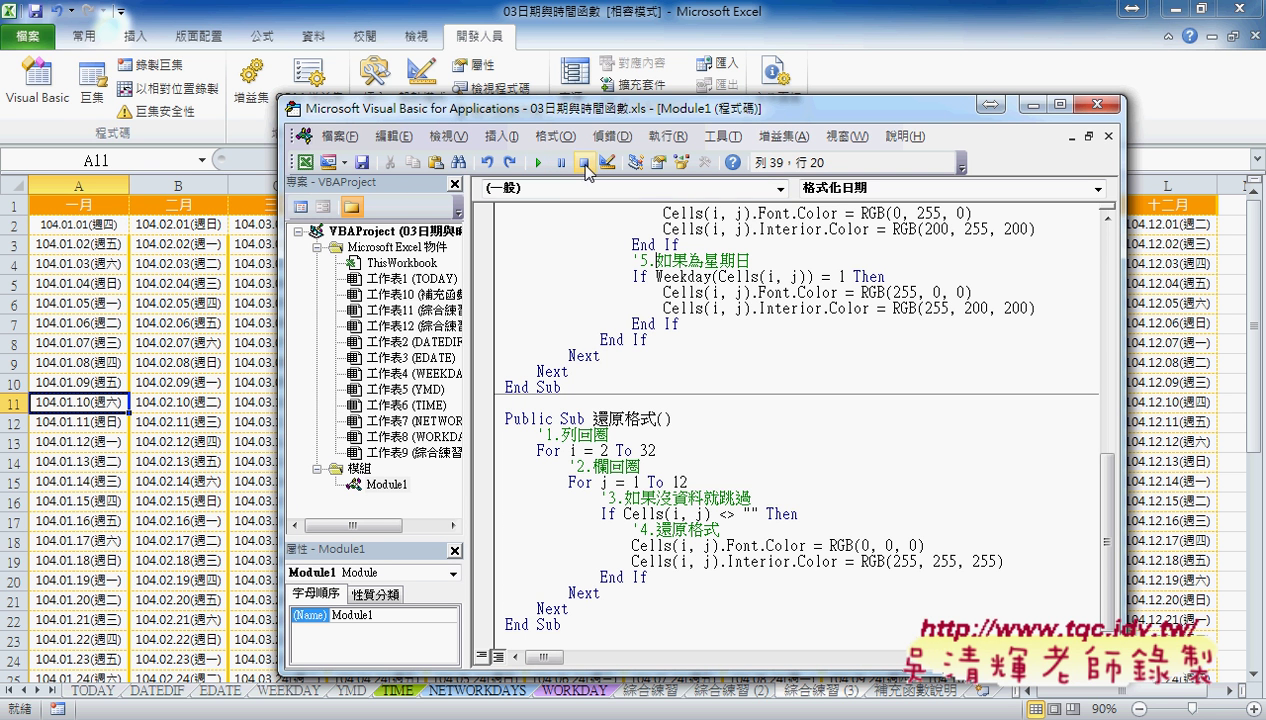
left_click(541, 163)
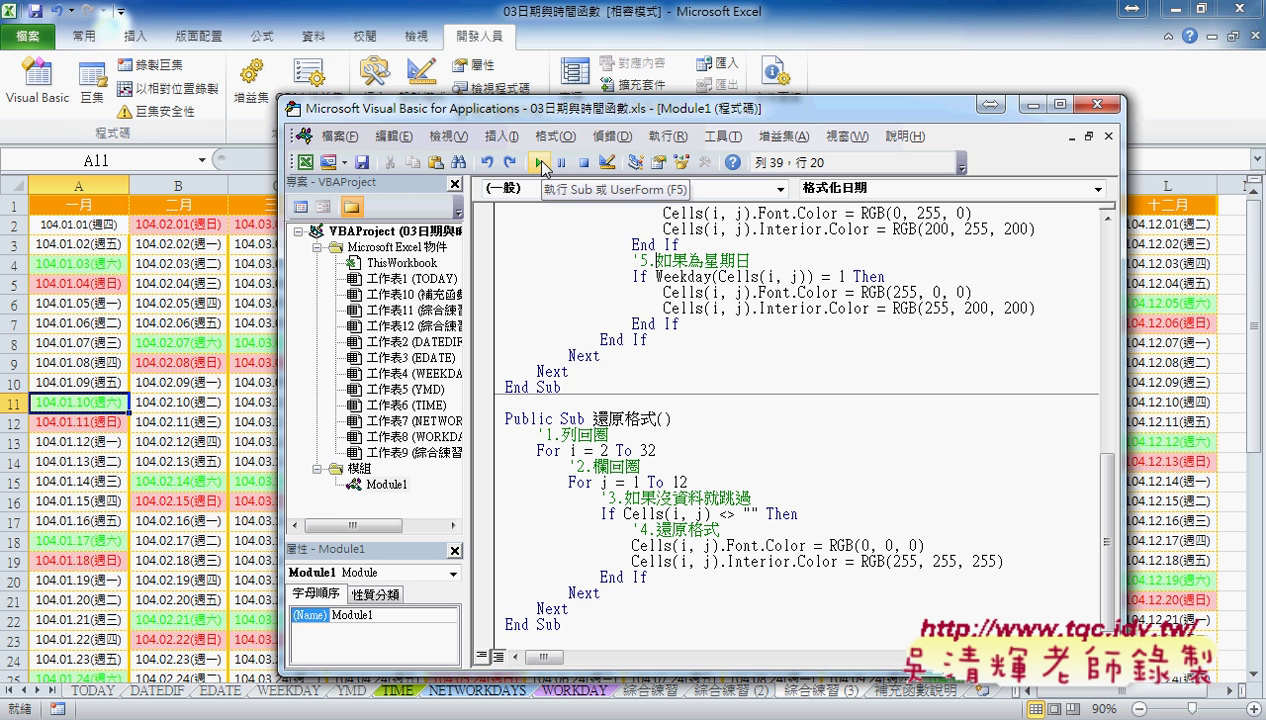
left_click(655, 545)
left_click(538, 162)
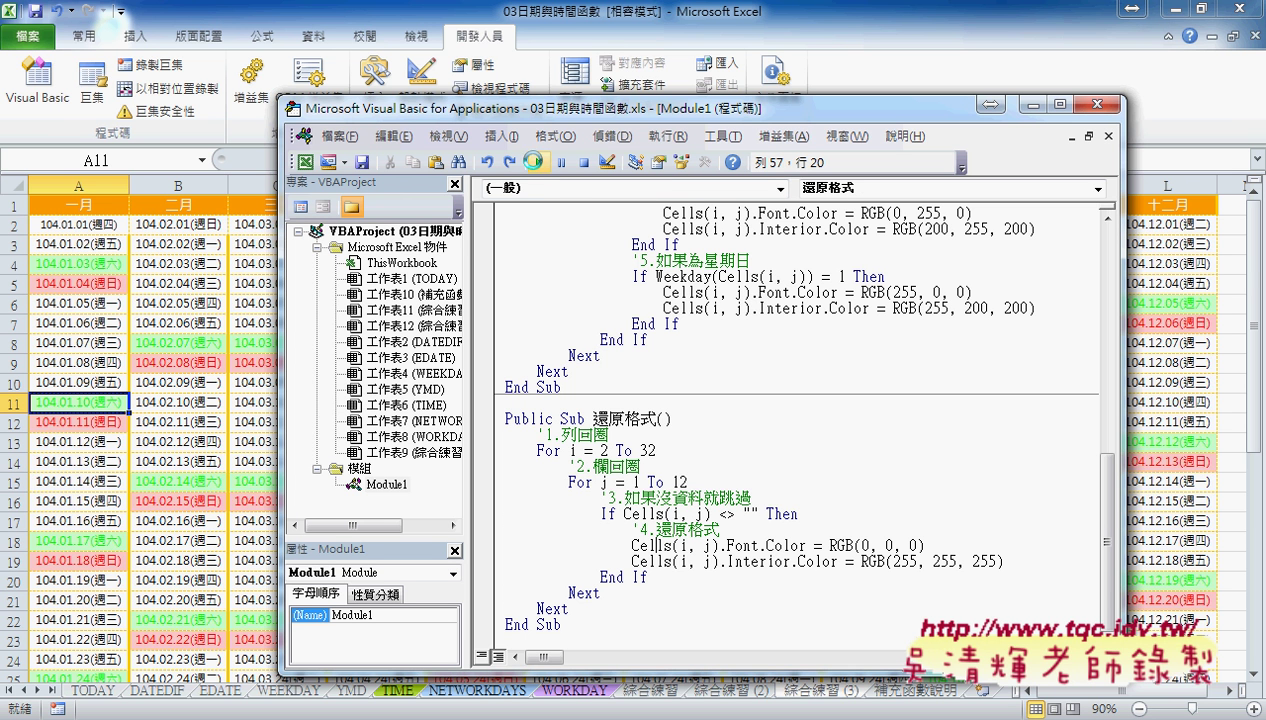
left_click(1216, 690)
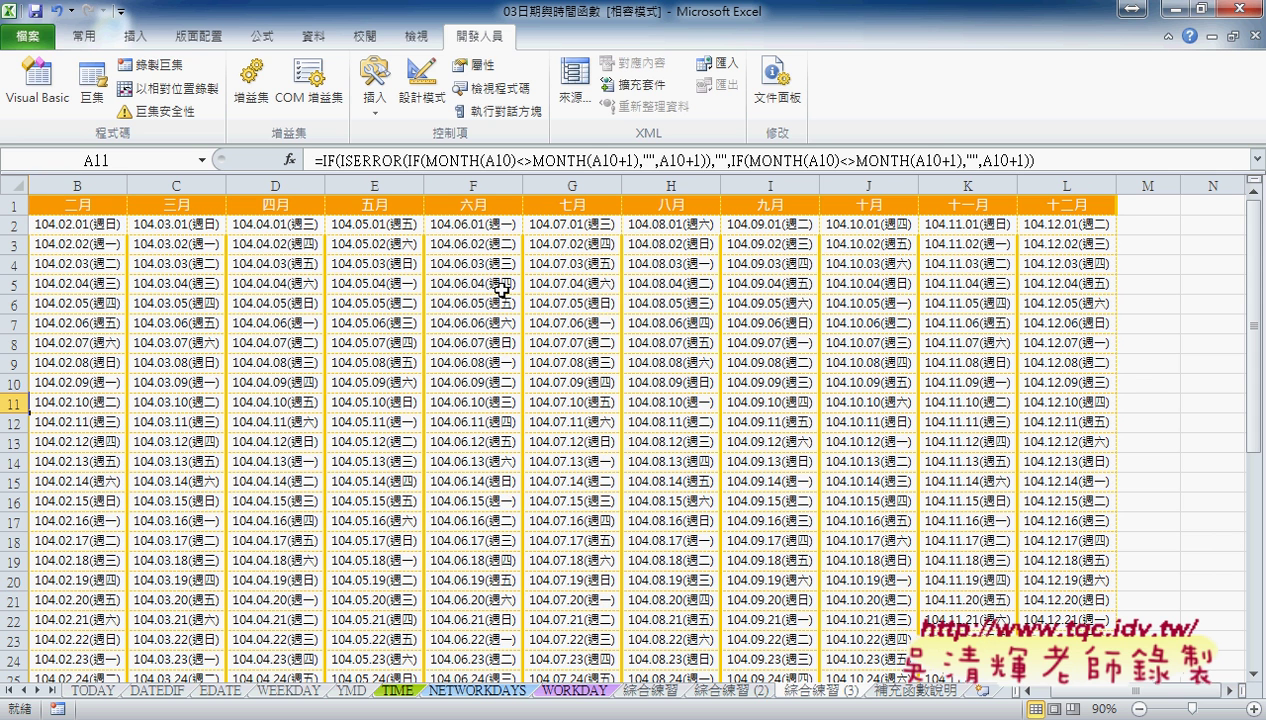
left_click(280, 700)
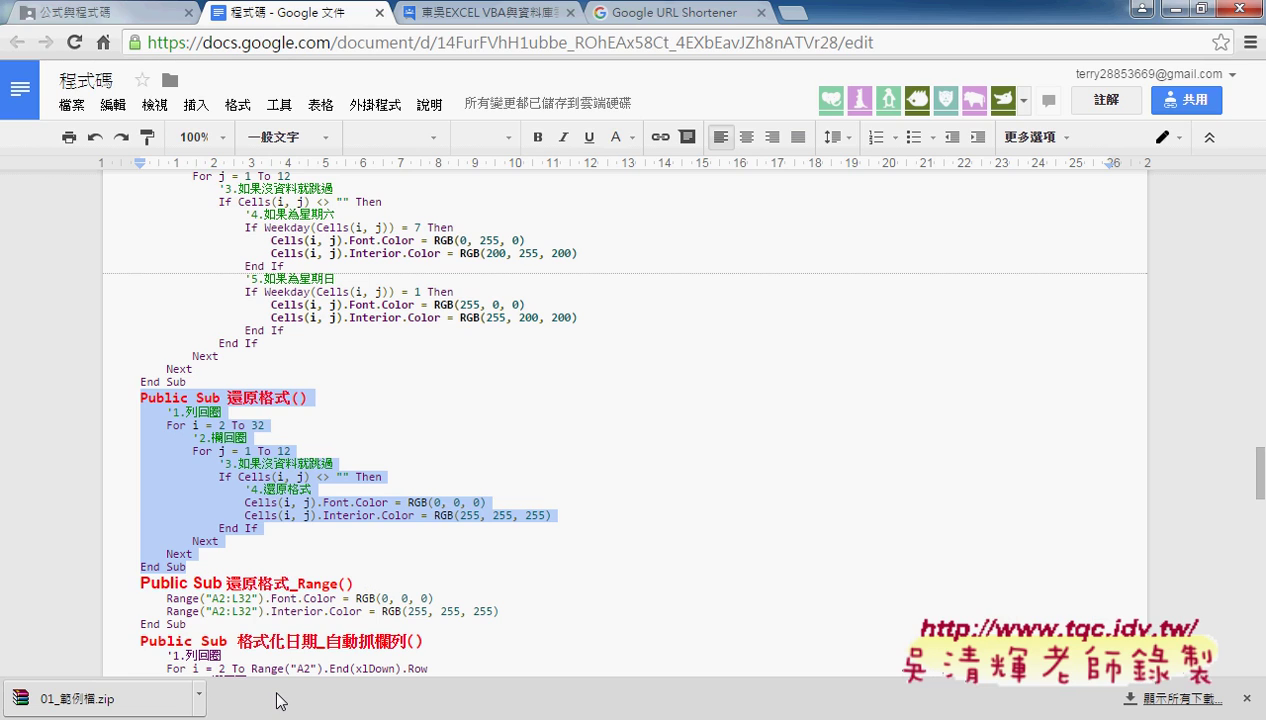
left_click(418, 438)
scroll(418, 440, "up", 2)
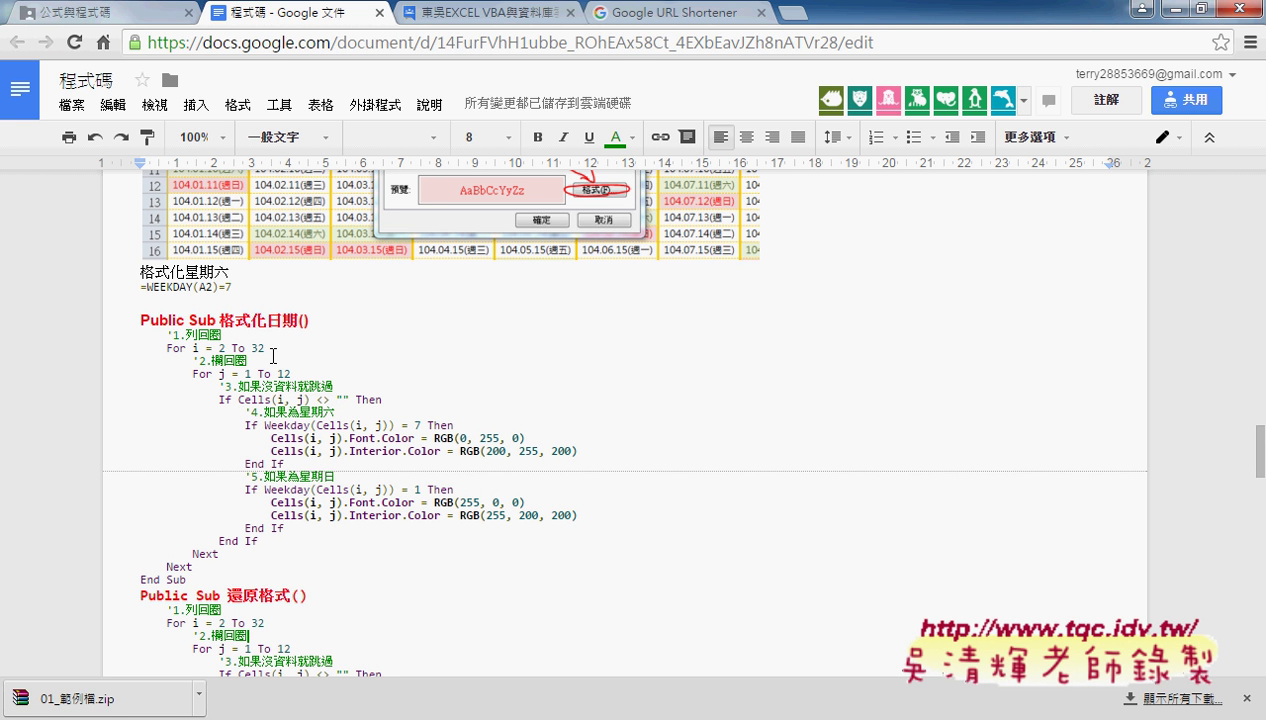
left_click(446, 412)
scroll(450, 420, "down", 1)
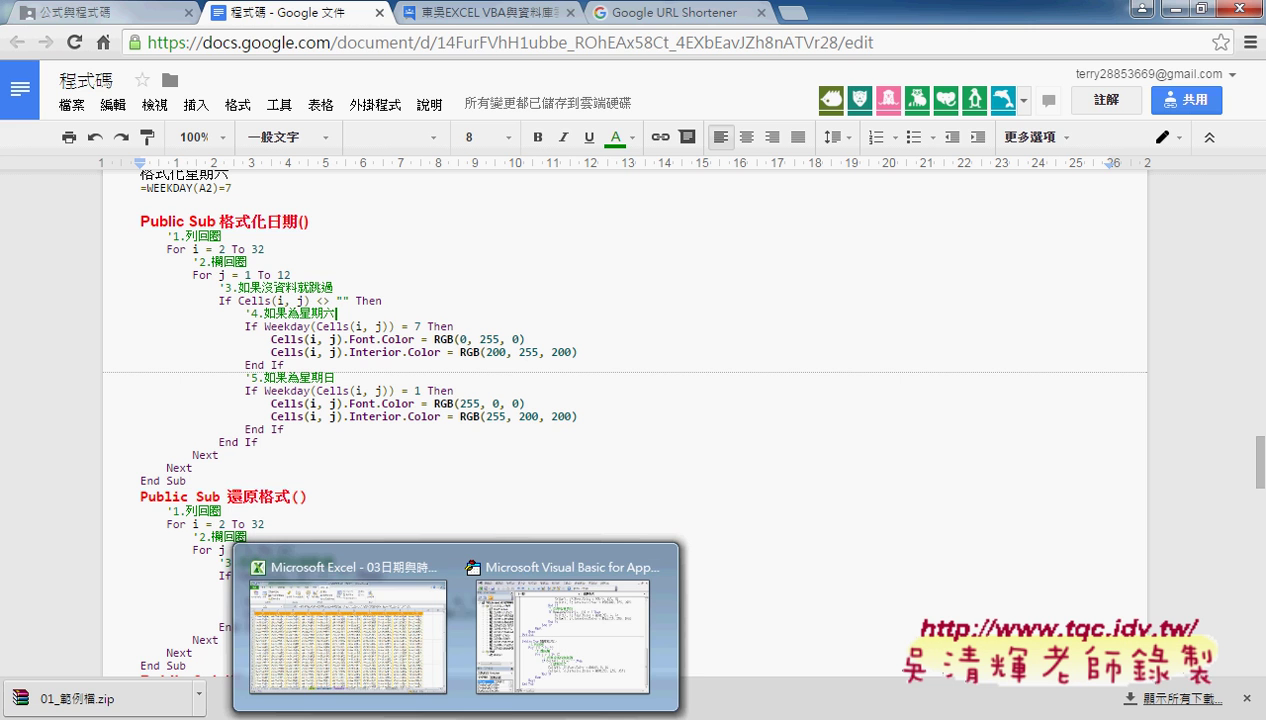
mouse_move(562, 620)
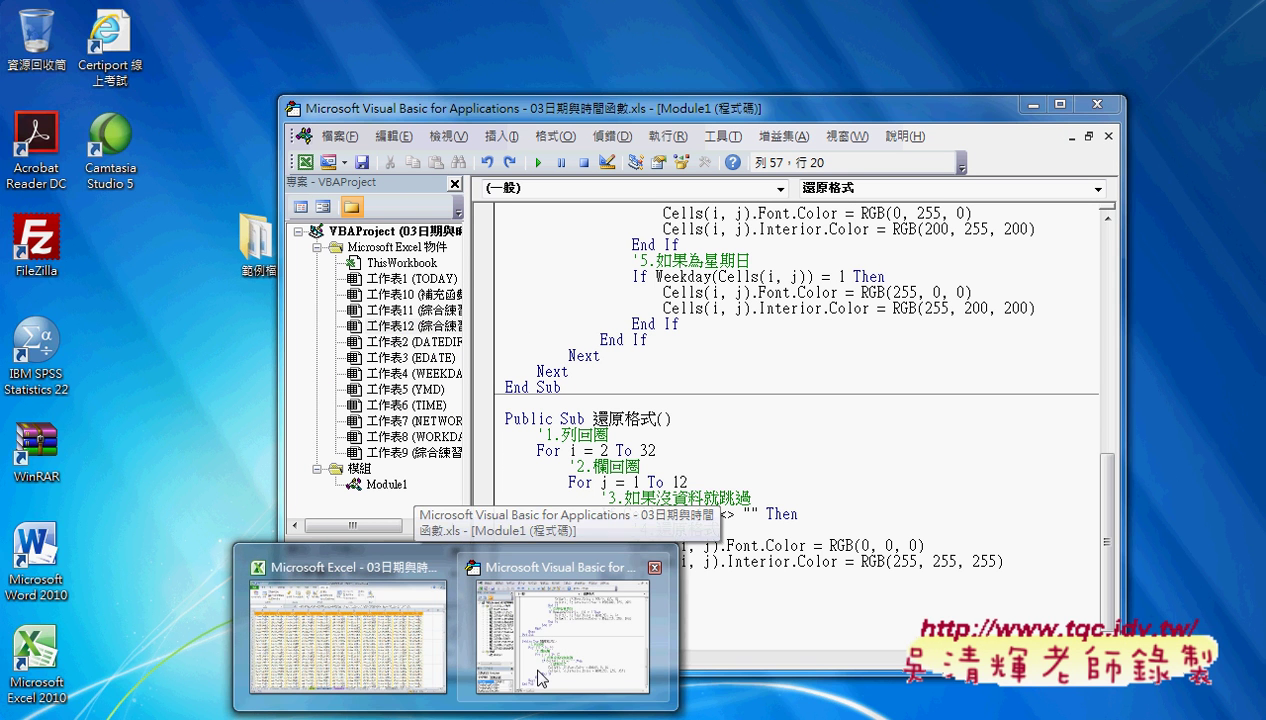
Widen the VBA code area, then minimise the VBA editor and Chrome to show the calendar workbook.
left_click(541, 678)
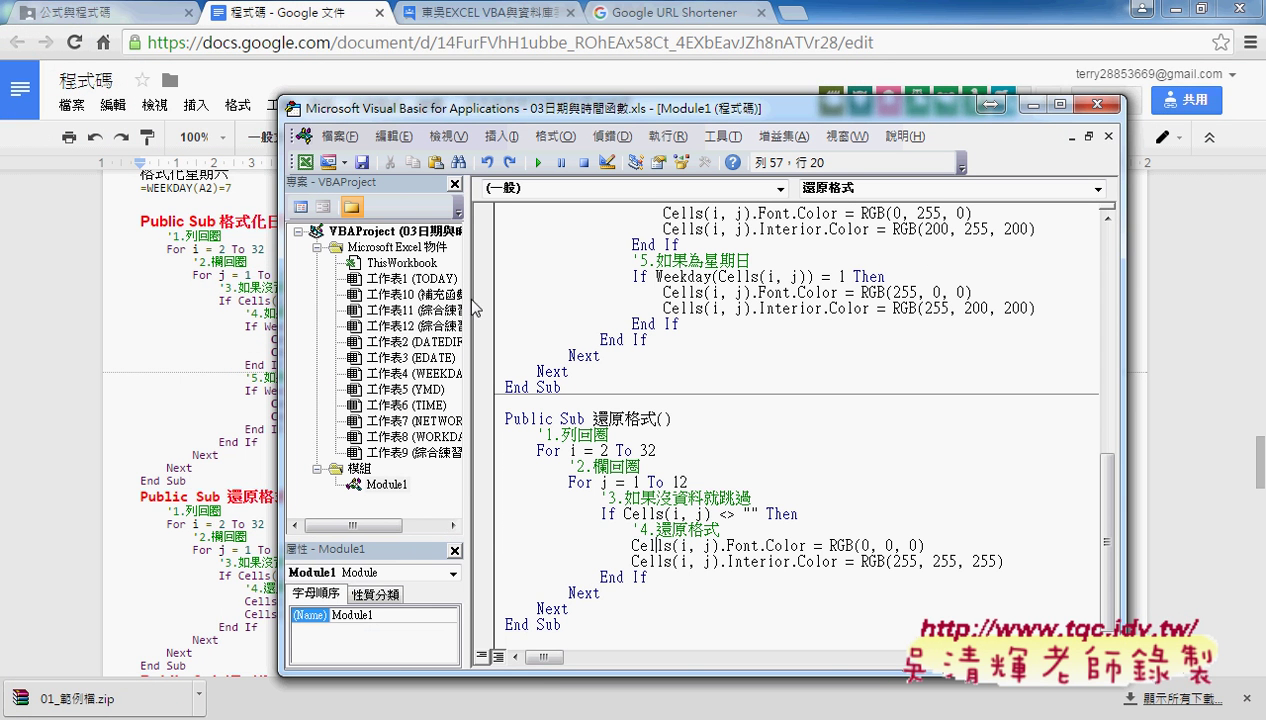
left_click_drag(467, 300, 393, 300)
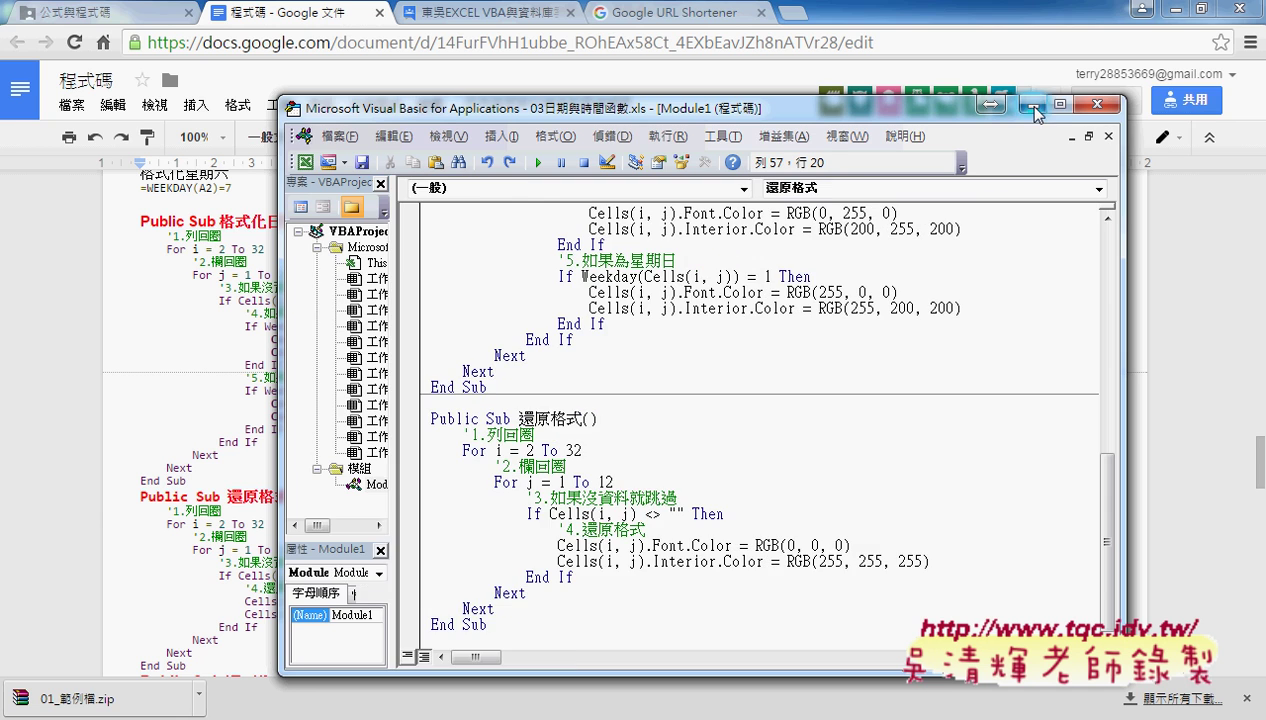
left_click(1032, 104)
left_click(1141, 9)
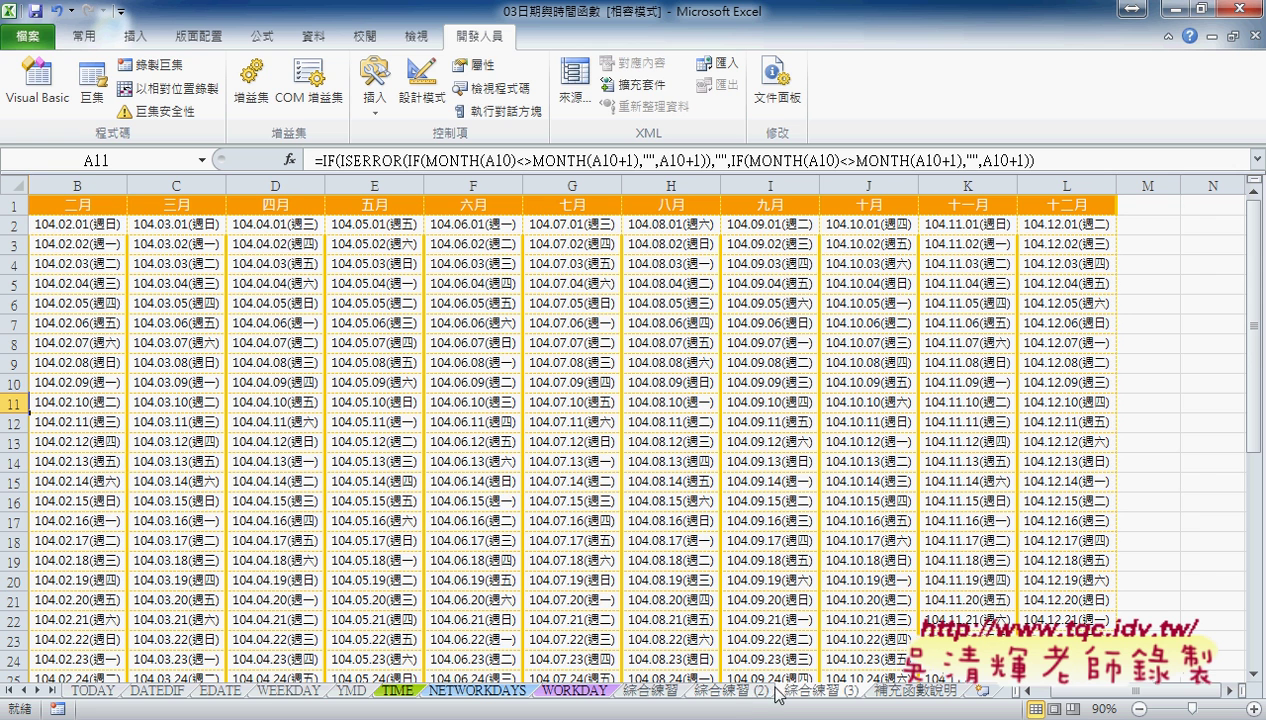
Switch to another calendar sheet and open the Home tab's Conditional Formatting menu.
left_click(652, 690)
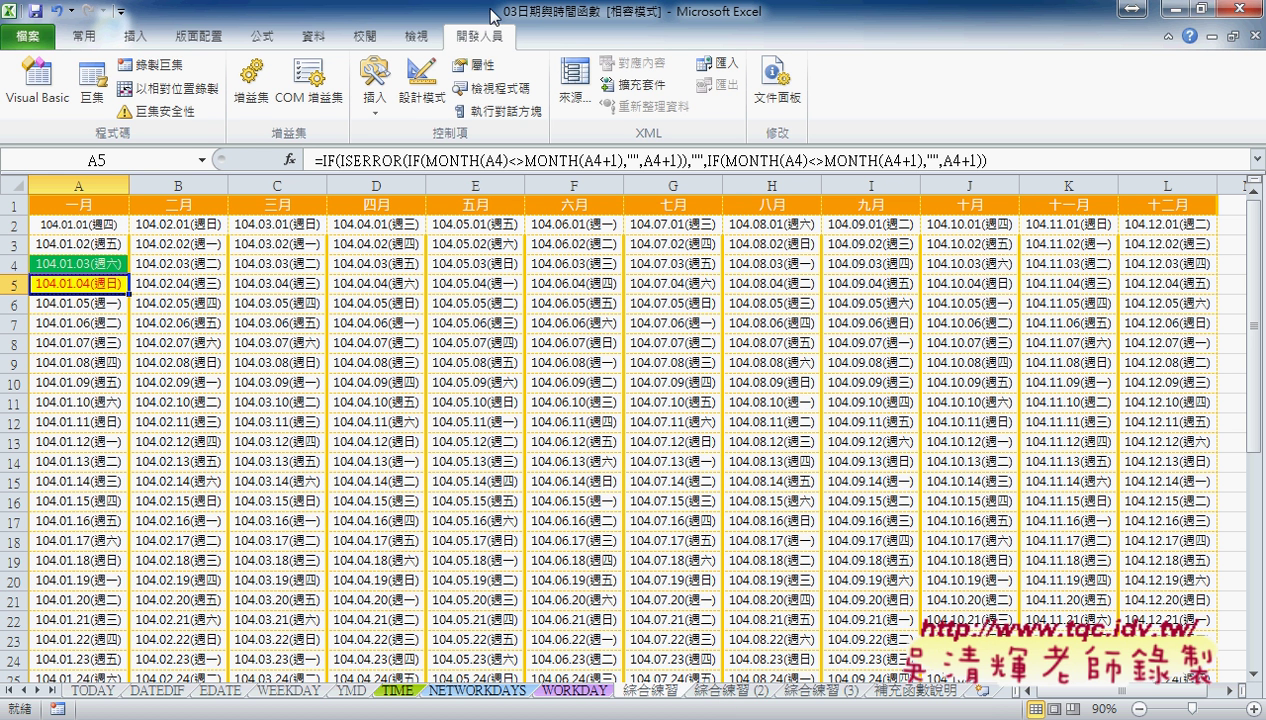
left_click(95, 41)
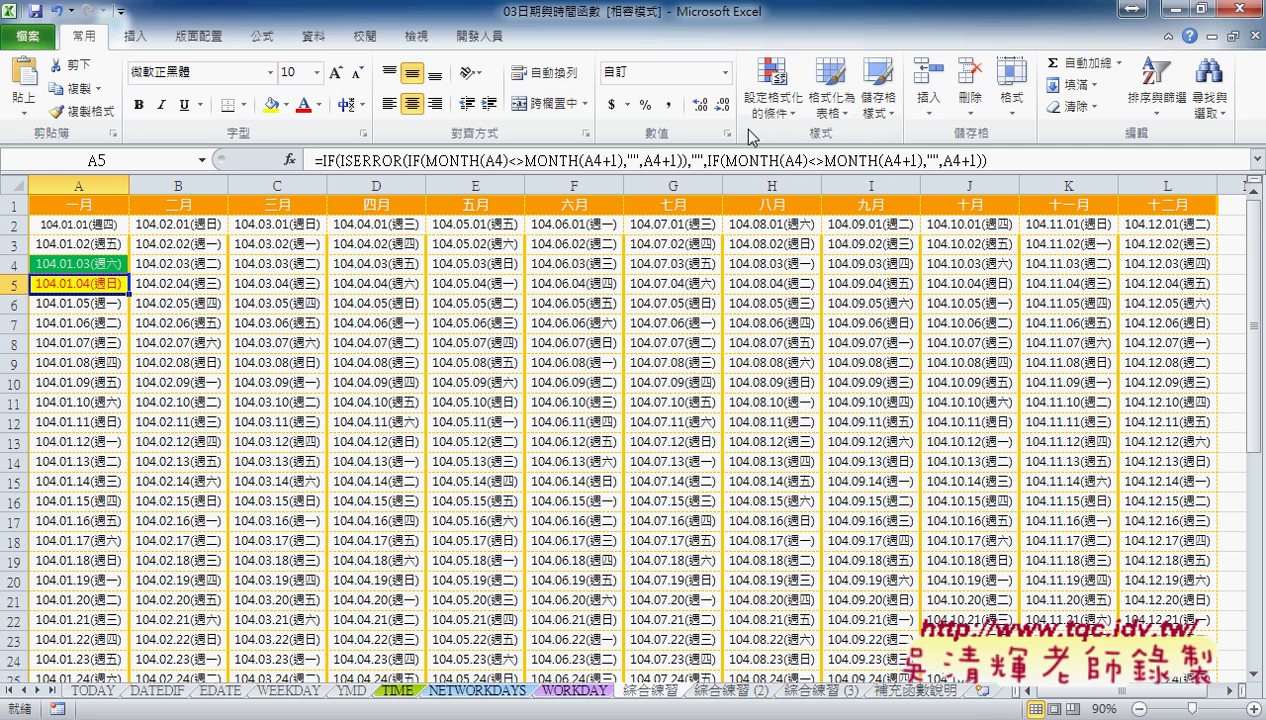
left_click(771, 100)
mouse_move(806, 384)
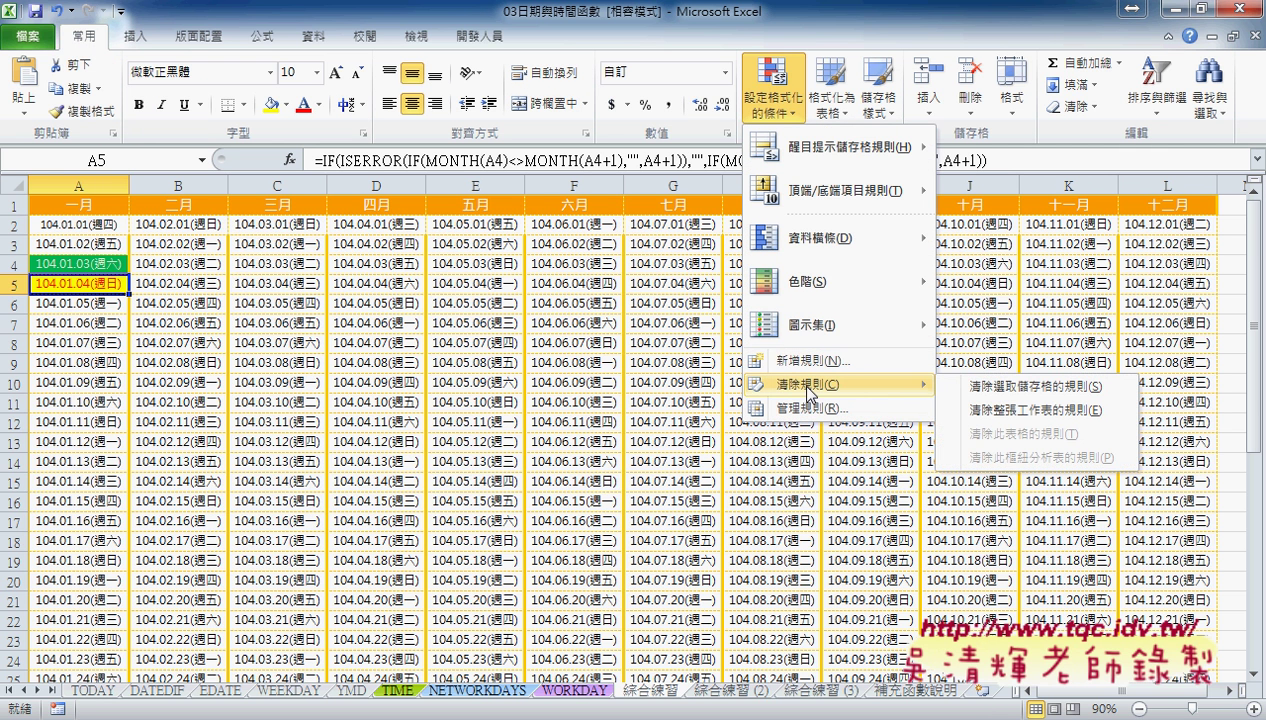